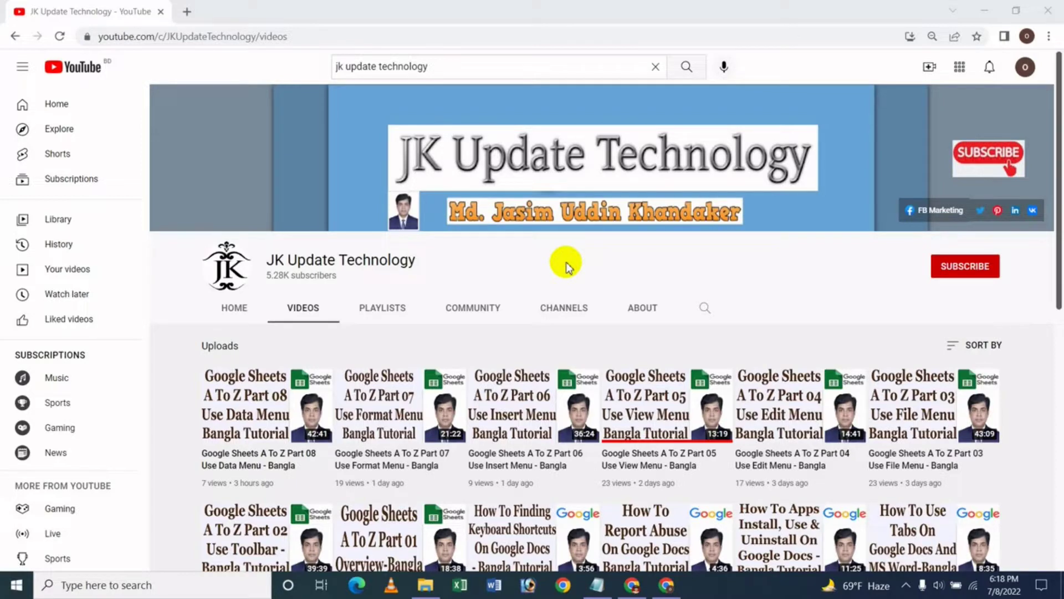
Open a new browser tab beside the JK Update Technology videos page
{"action": "left_click", "coordinate": [187, 11]}
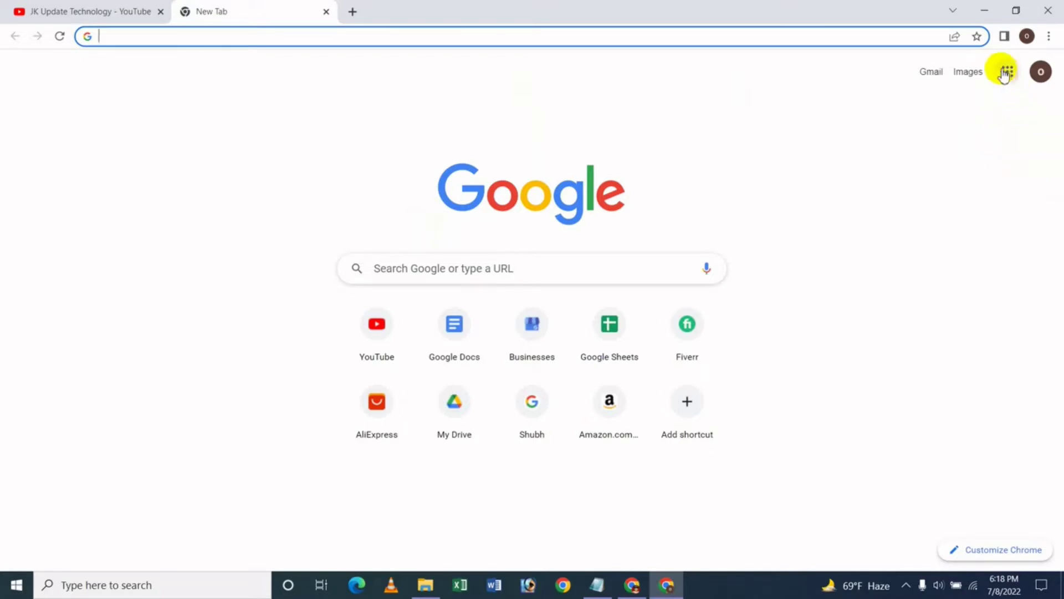
Load google.com/sheets in the new tab to reach the Google Sheets home page
{"action": "left_click", "coordinate": [1006, 72]}
{"action": "left_click_drag", "start_coordinate": [1052, 167], "coordinate": [1059, 254]}
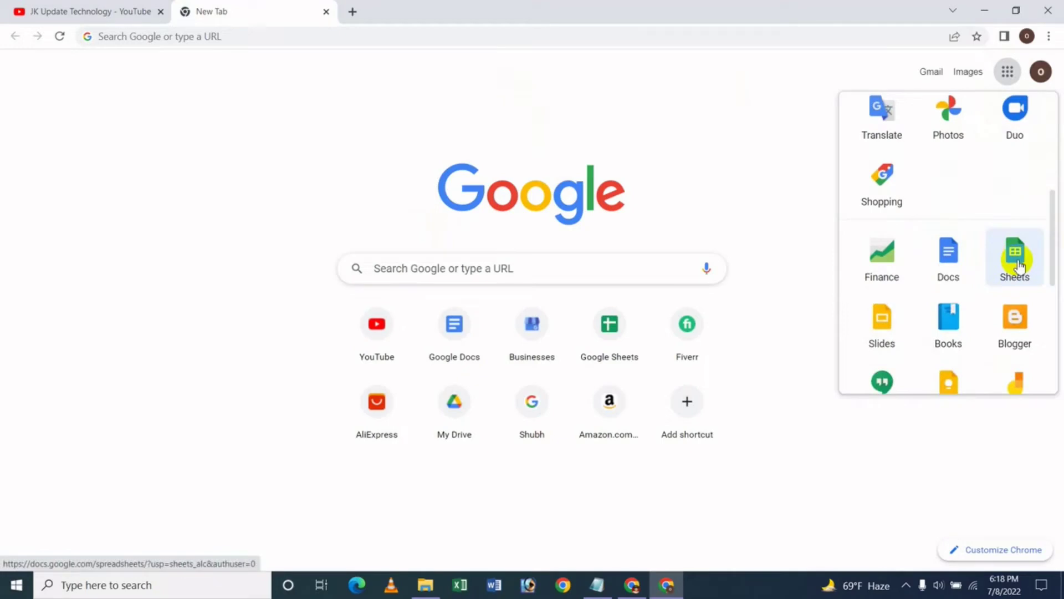
{"action": "left_click", "coordinate": [333, 139]}
{"action": "left_click", "coordinate": [263, 36]}
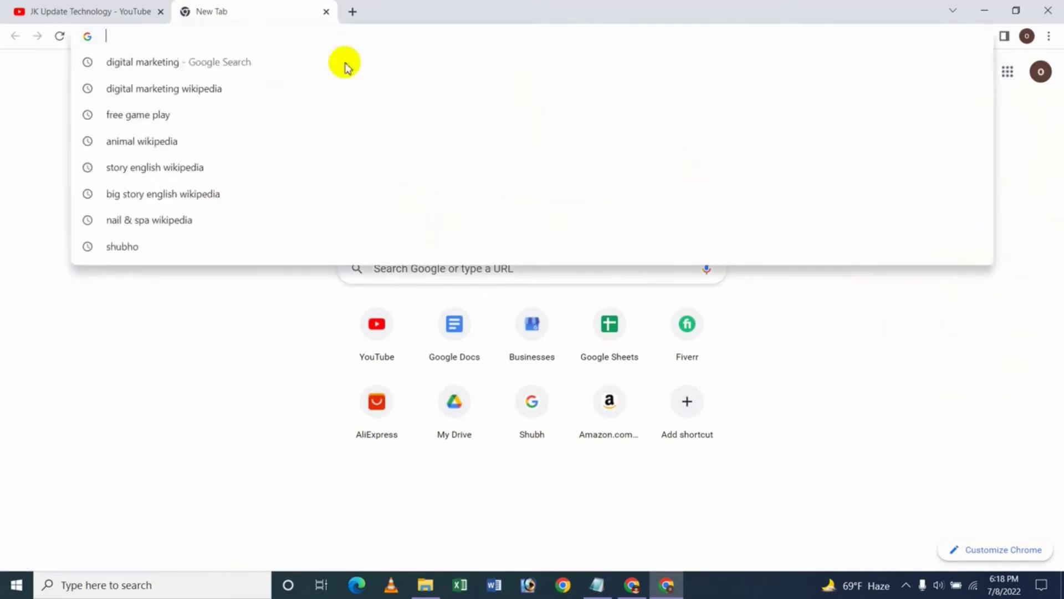
{"action": "type", "text": "g"}
{"action": "key", "text": "Right"}
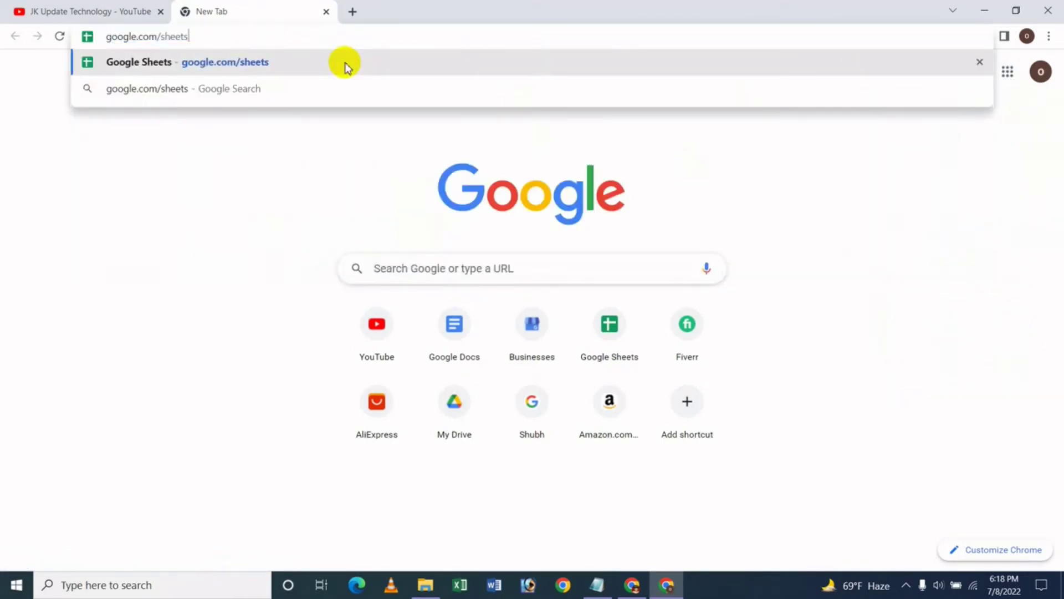
{"action": "left_click", "coordinate": [346, 67]}
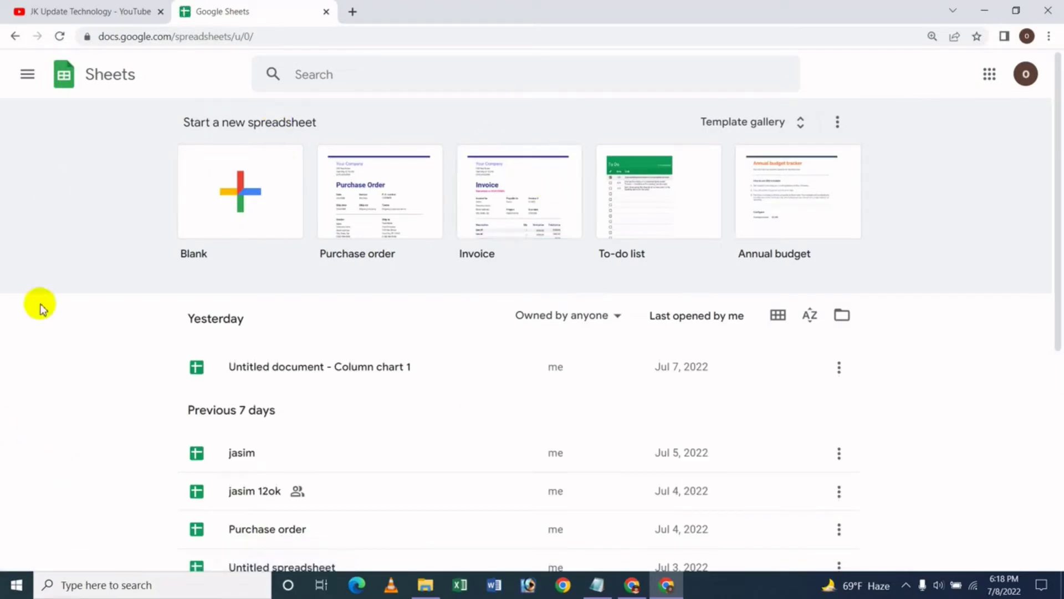
Start a blank spreadsheet and select cell D5
{"action": "left_click", "coordinate": [190, 452]}
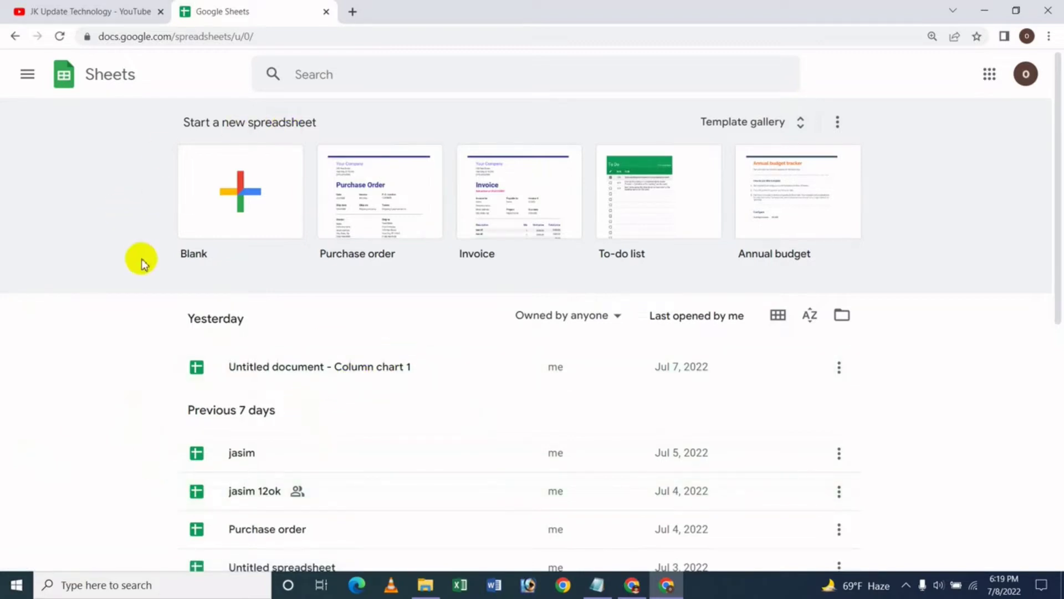
{"action": "left_click", "coordinate": [248, 191]}
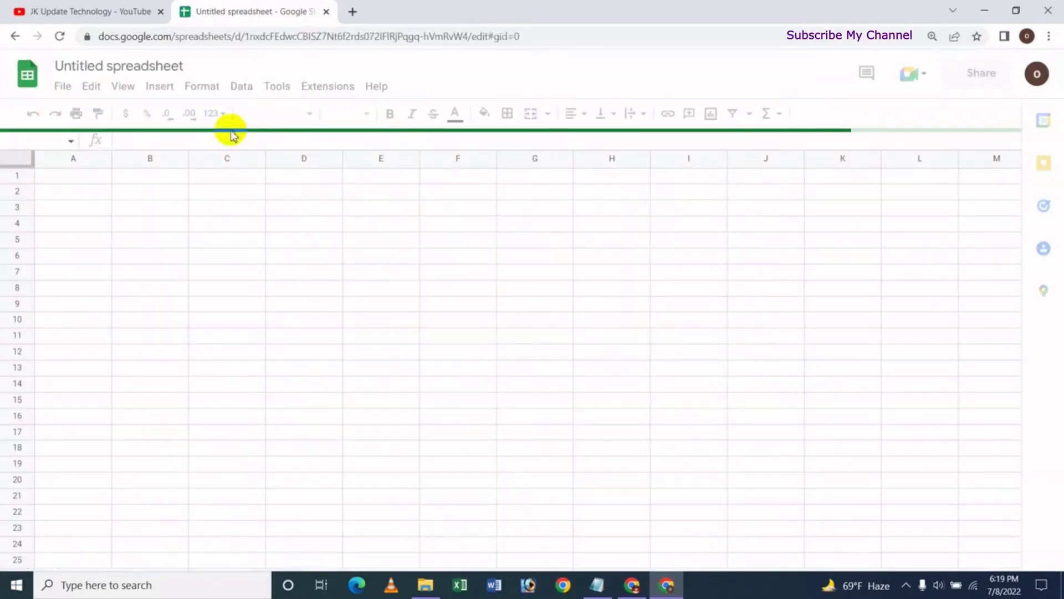
{"action": "left_click", "coordinate": [274, 236]}
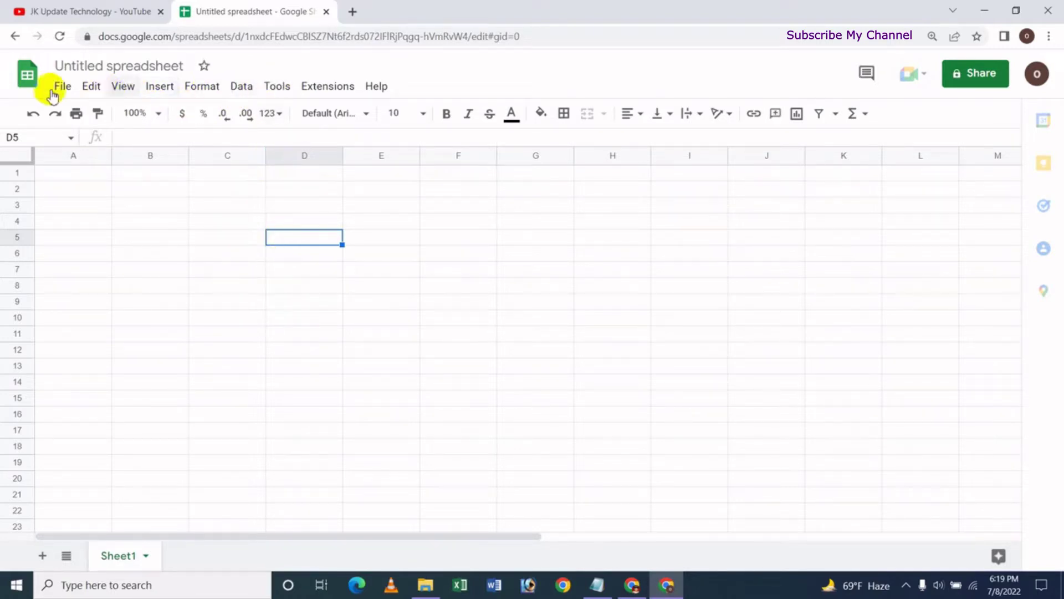
Switch to the YouTube channel tab and back to the spreadsheet, twice
{"action": "left_click", "coordinate": [95, 10]}
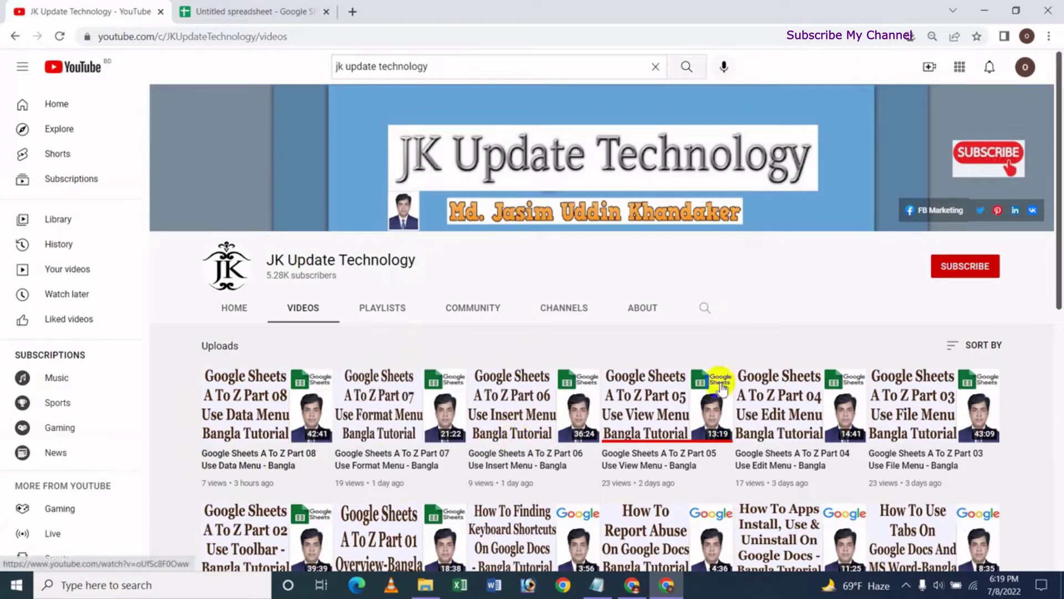
{"action": "mouse_move", "coordinate": [645, 405]}
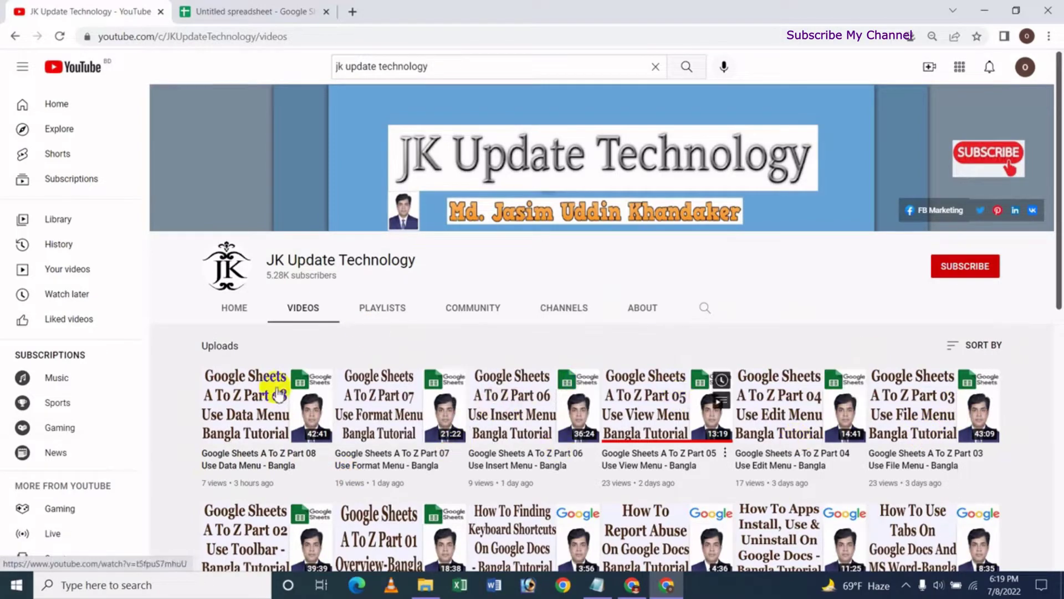
{"action": "scroll", "coordinate": [1050, 310], "scroll_direction": "down", "scroll_amount": 1}
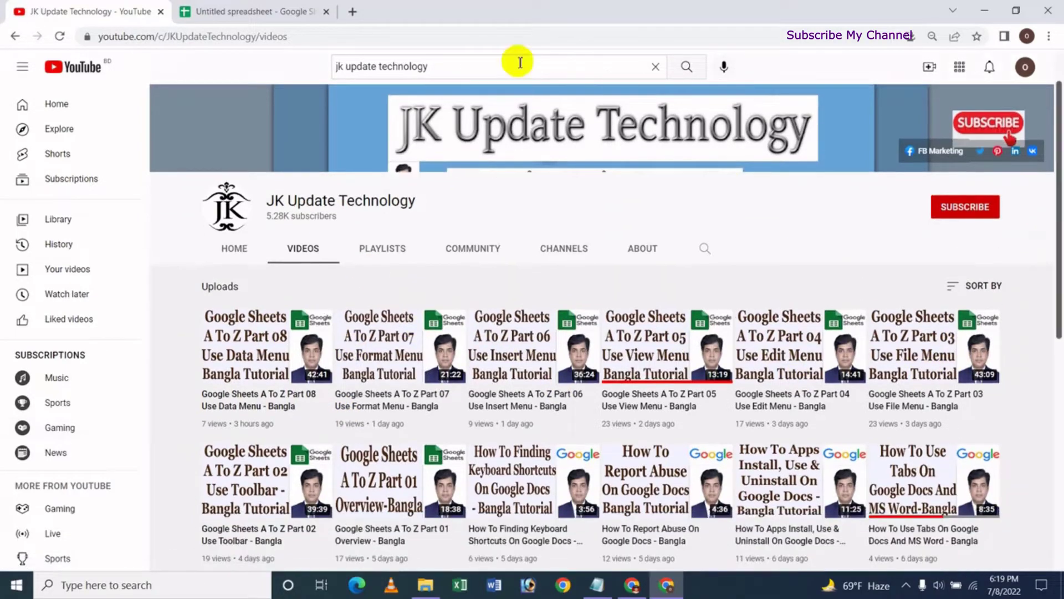
{"action": "left_click", "coordinate": [255, 11]}
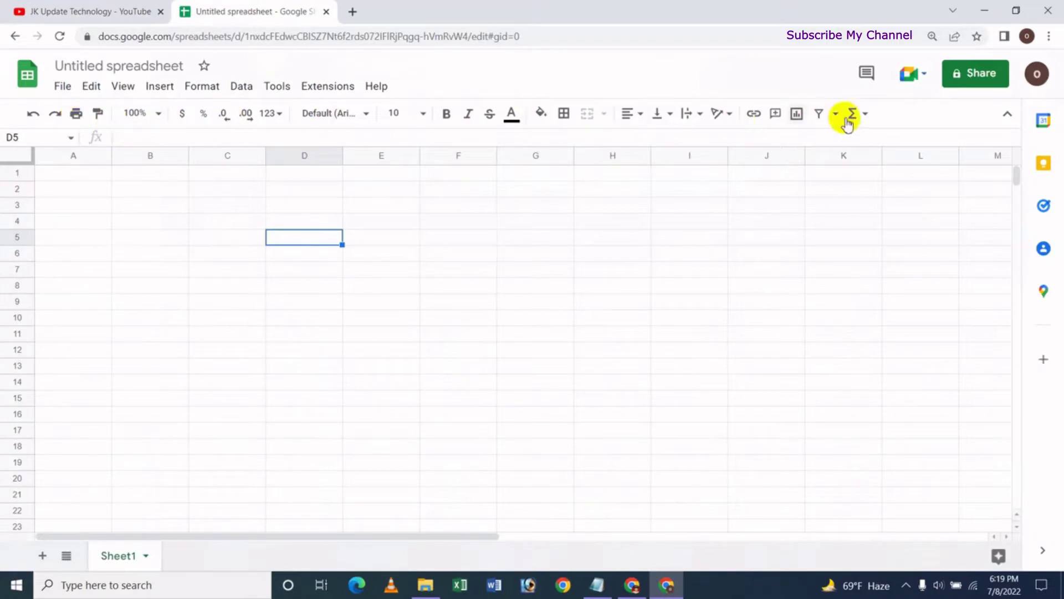
{"action": "left_click", "coordinate": [77, 12]}
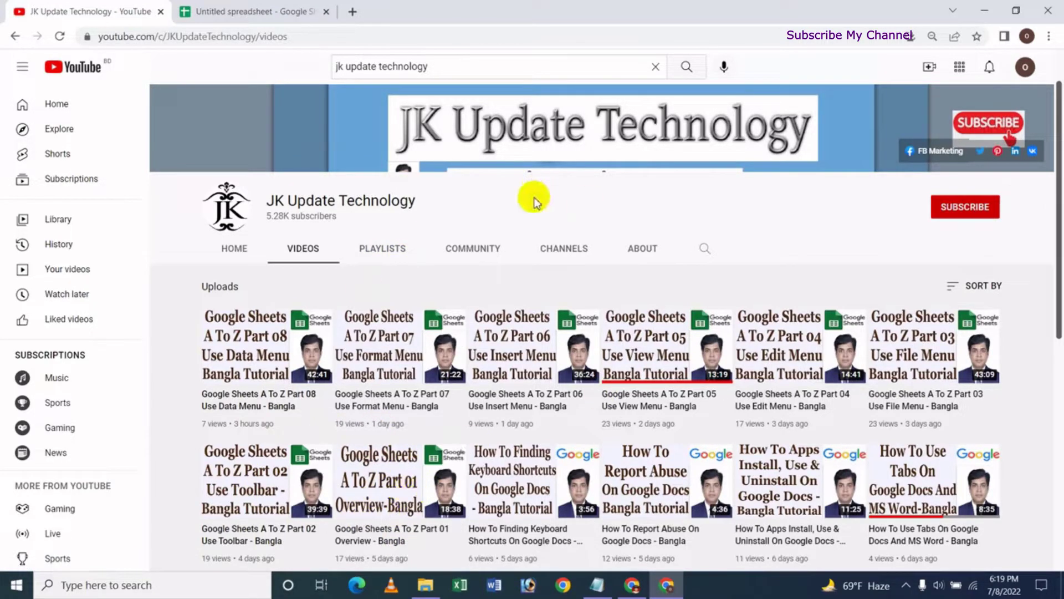
{"action": "left_click", "coordinate": [266, 11]}
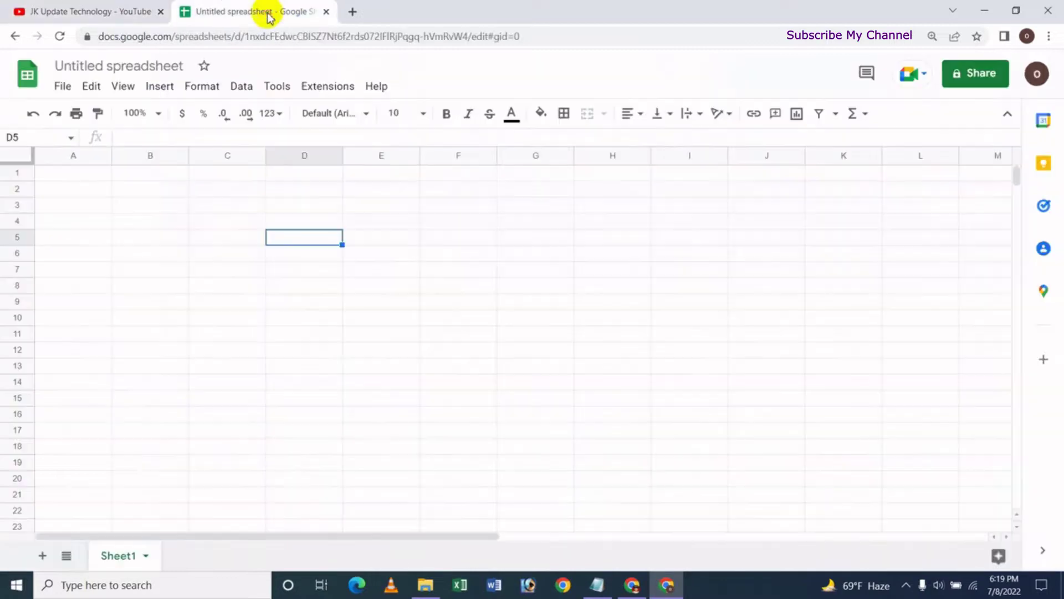
Use Tools > Create a new form to make a form linked to the spreadsheet
{"action": "left_click", "coordinate": [278, 89]}
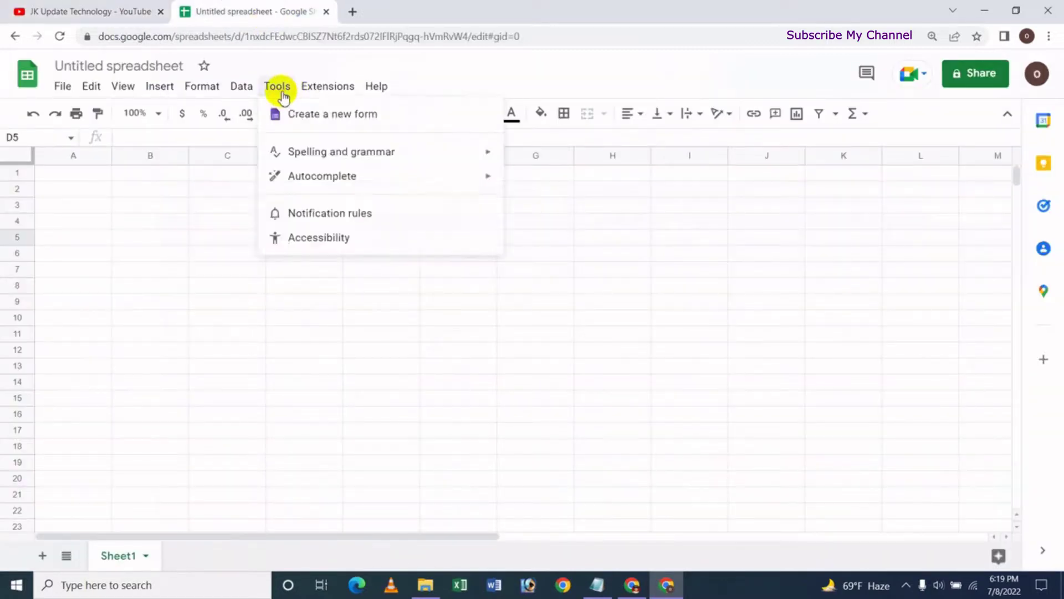
{"action": "left_click", "coordinate": [321, 337]}
{"action": "left_click", "coordinate": [225, 191]}
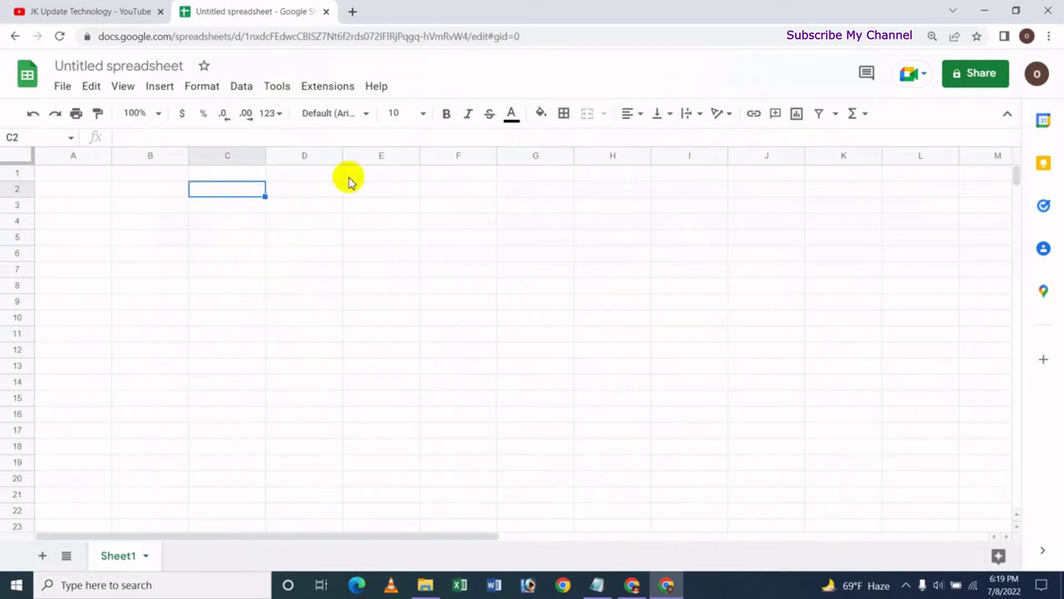
{"action": "left_click", "coordinate": [278, 88]}
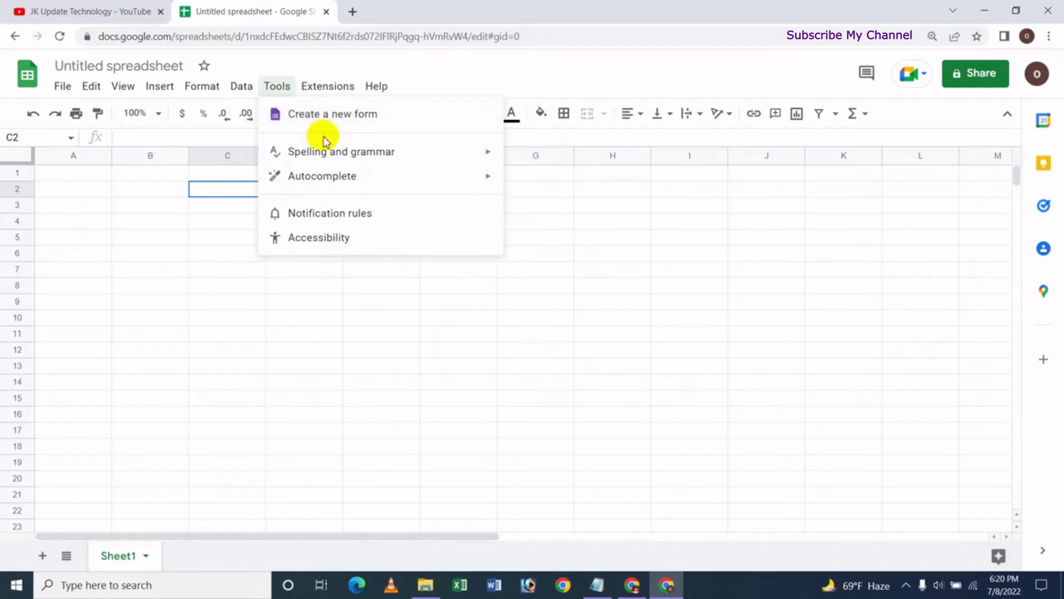
{"action": "left_click", "coordinate": [333, 117]}
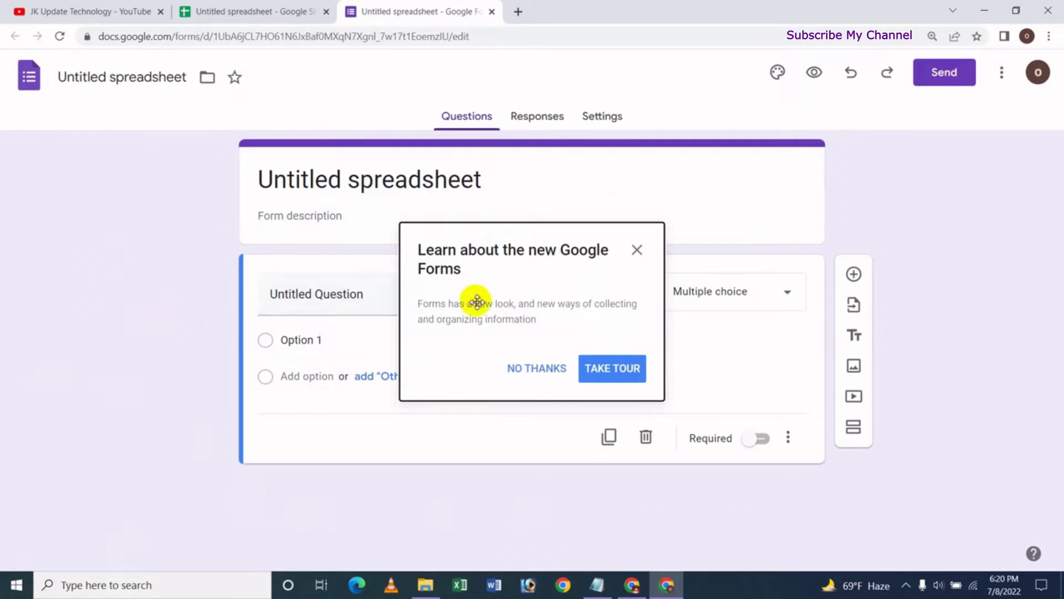
Dismiss the new Google Forms introduction popup and return to the spreadsheet tab
{"action": "left_click", "coordinate": [537, 371]}
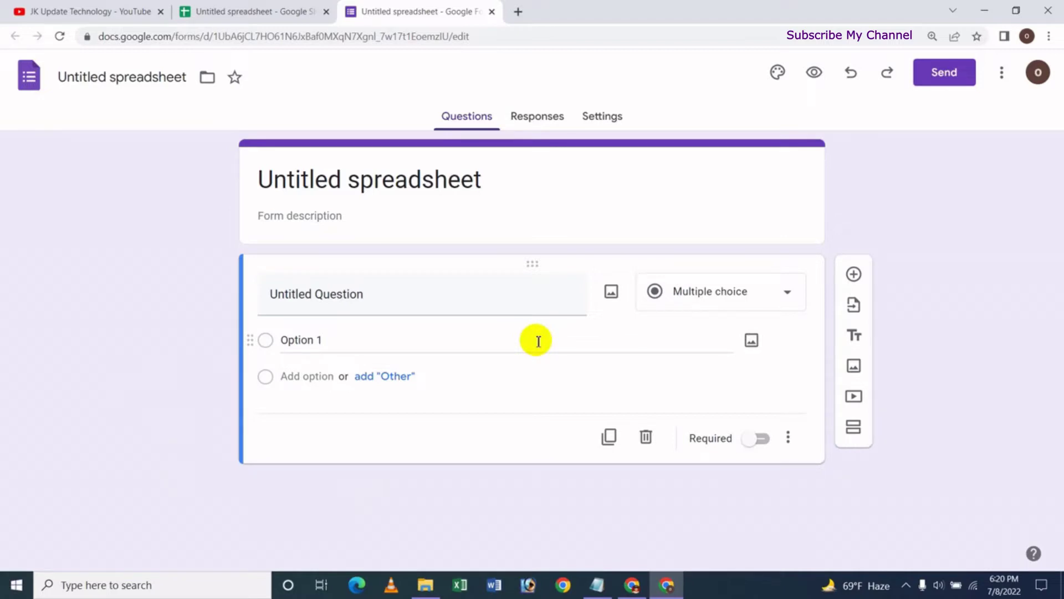
{"action": "left_click", "coordinate": [277, 16]}
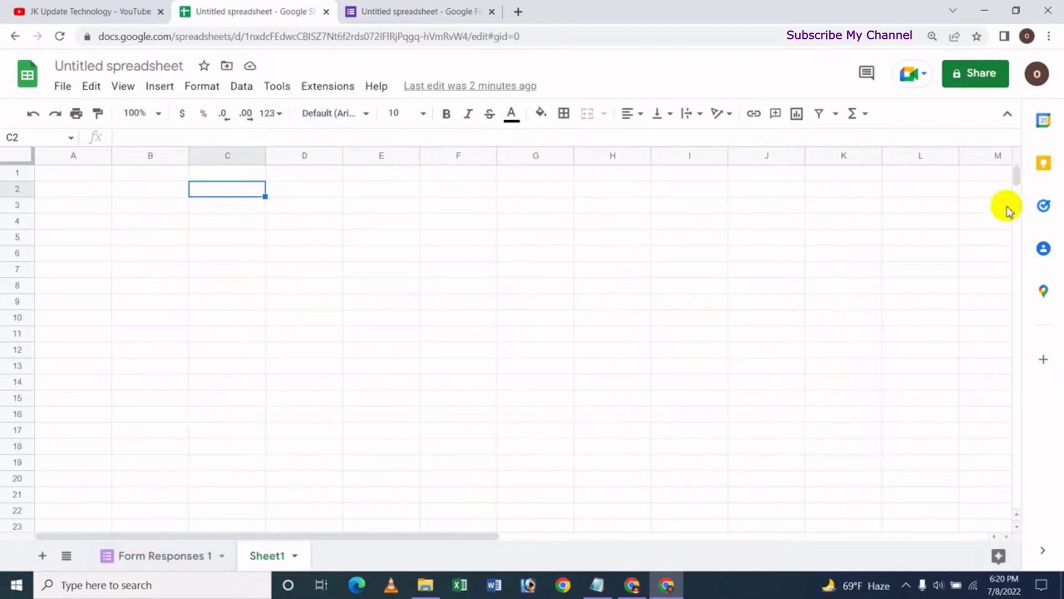
View the Form Responses 1 sheet's headers, then return to the form editor
{"action": "left_click", "coordinate": [1015, 172]}
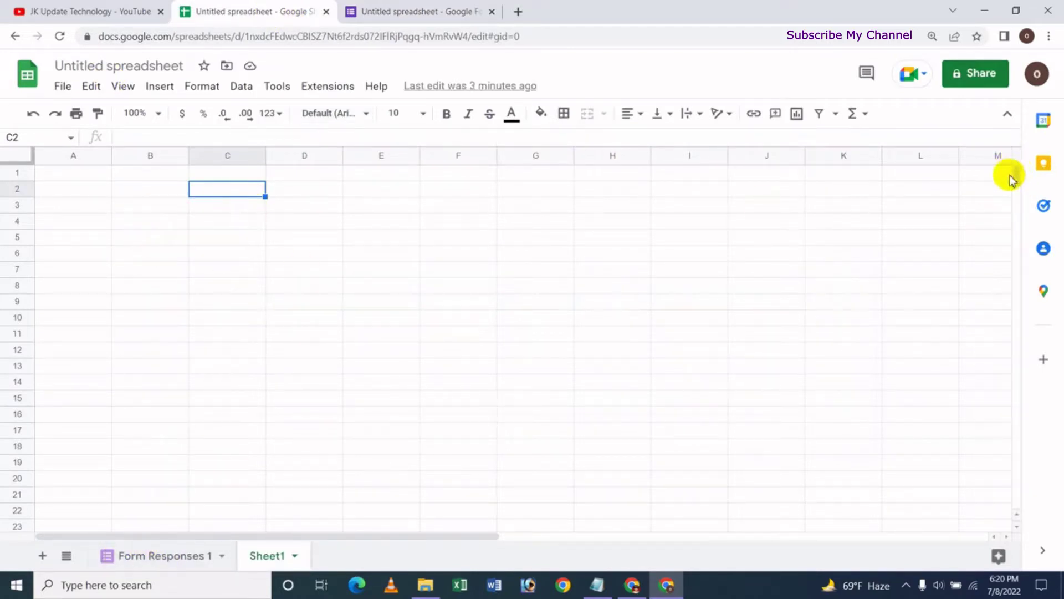
{"action": "left_click", "coordinate": [123, 194]}
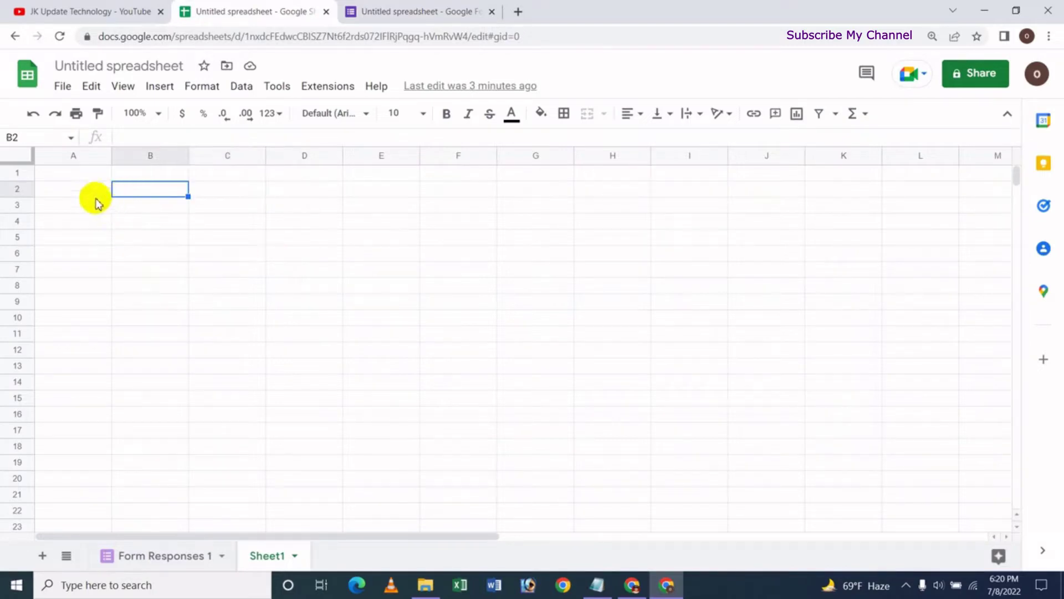
{"action": "left_click", "coordinate": [155, 557]}
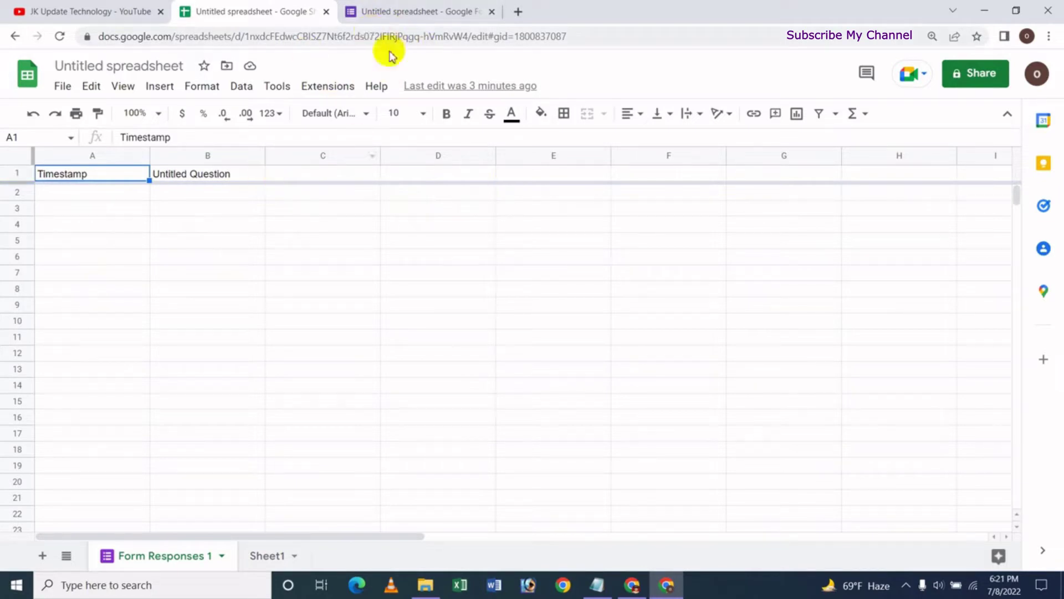
{"action": "left_click", "coordinate": [412, 11]}
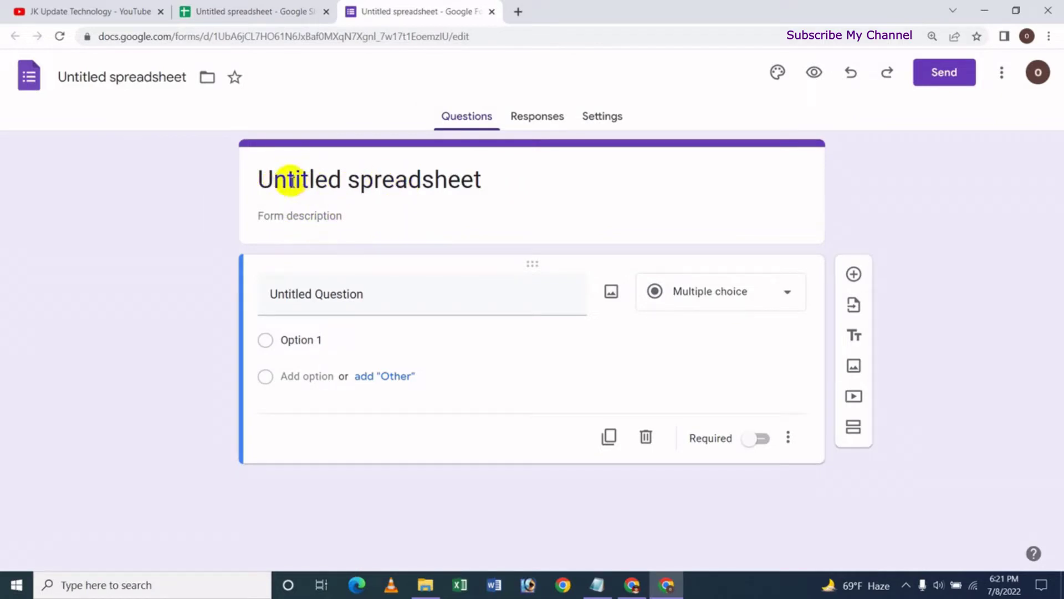
Replace the form title with 'Student Data Collect'
{"action": "left_click", "coordinate": [289, 179]}
{"action": "key", "text": "ctrl+a"}
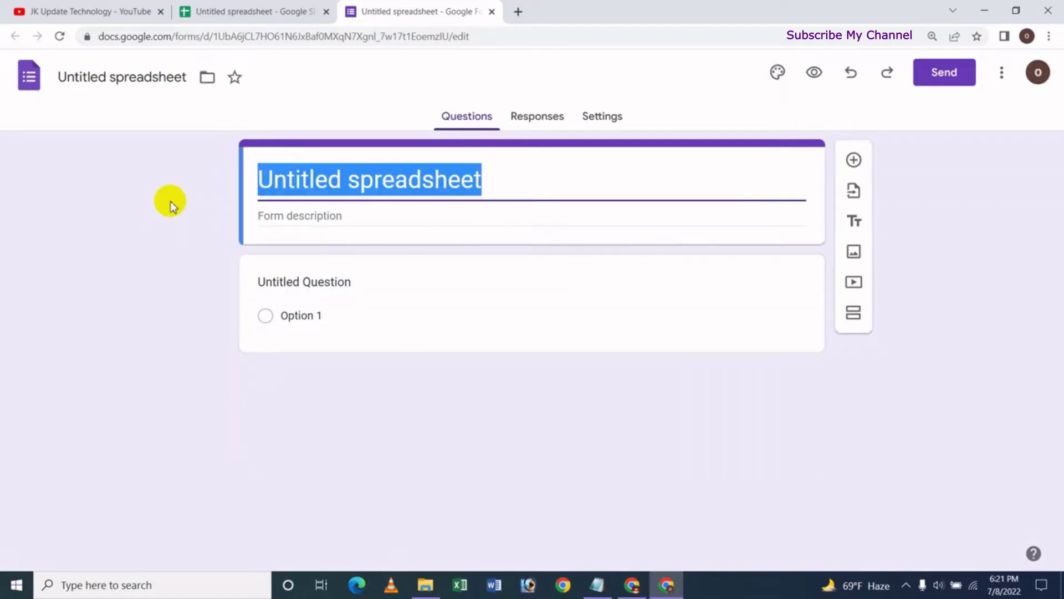
{"action": "type", "text": "Student Data Collect"}
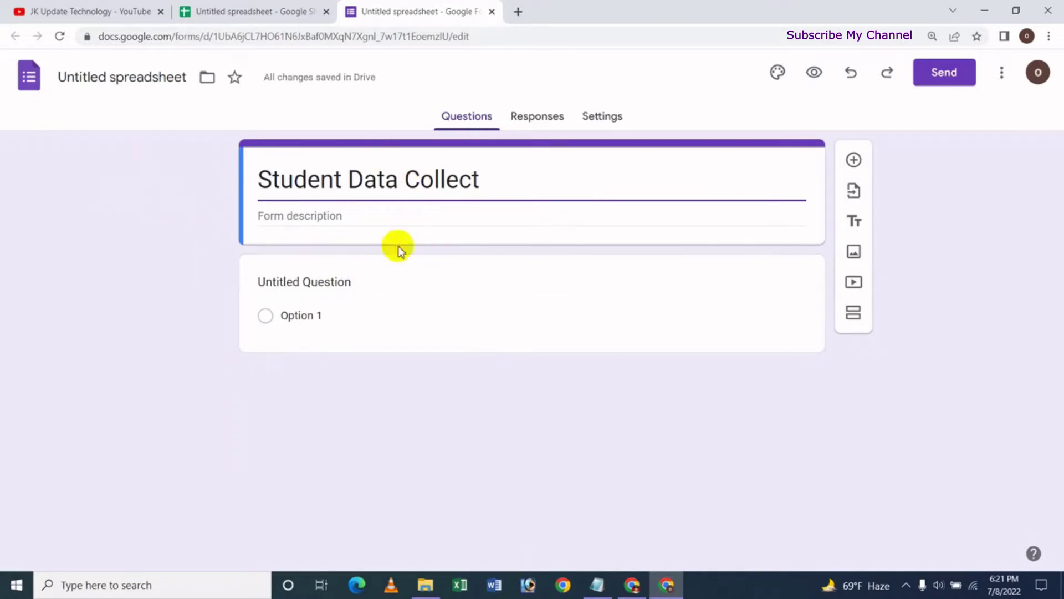
{"action": "left_click", "coordinate": [324, 217]}
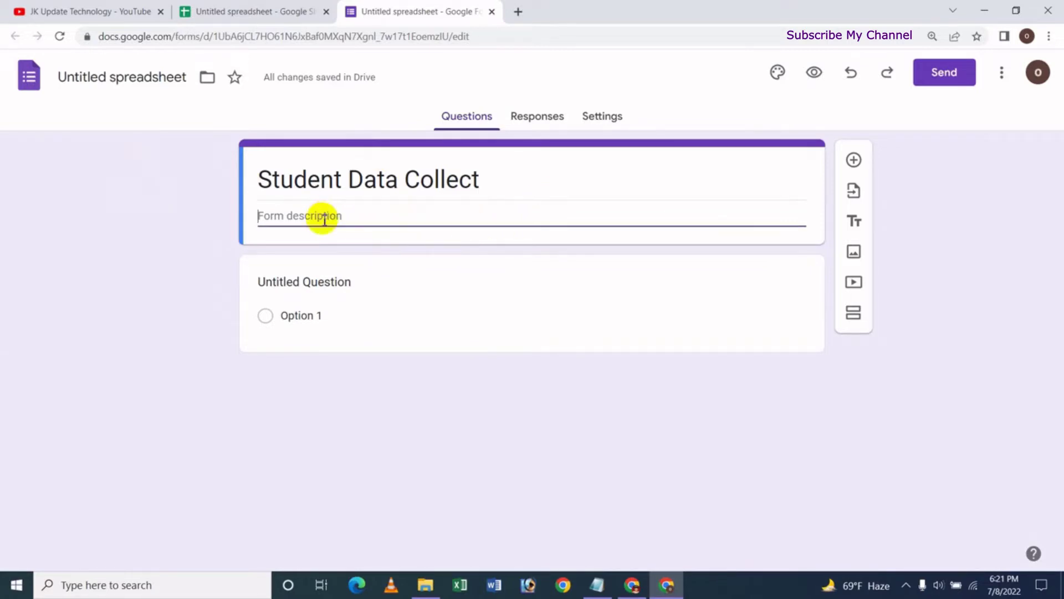
{"action": "left_click", "coordinate": [327, 179]}
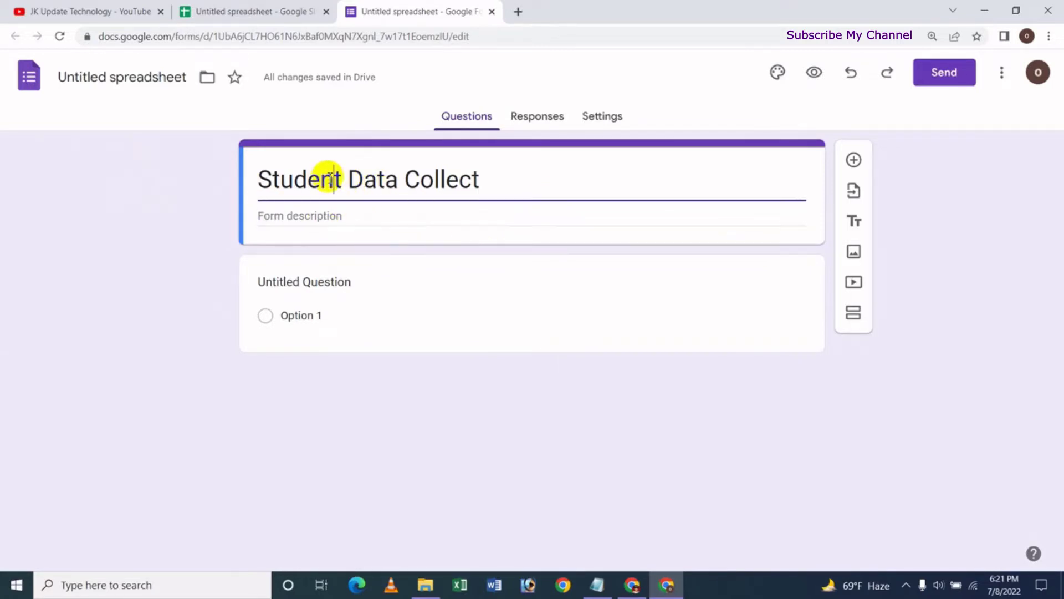
Rename the form's document from 'Untitled spreadsheet' to 'Student Data Collect'
{"action": "left_click", "coordinate": [98, 78]}
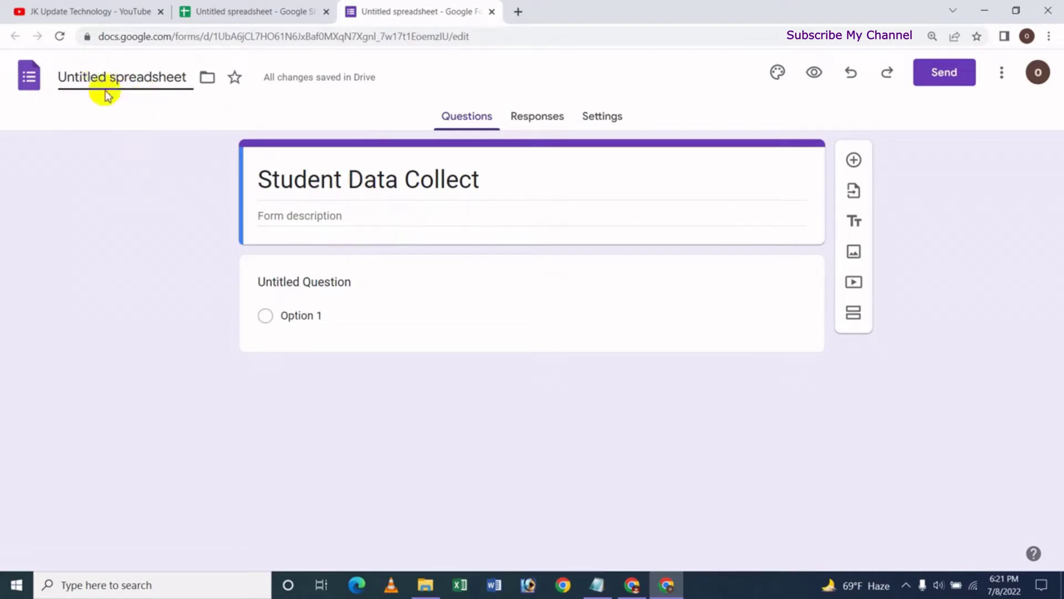
{"action": "left_click_drag", "start_coordinate": [258, 180], "coordinate": [491, 185]}
{"action": "key", "text": "ctrl+c"}
{"action": "left_click", "coordinate": [124, 78]}
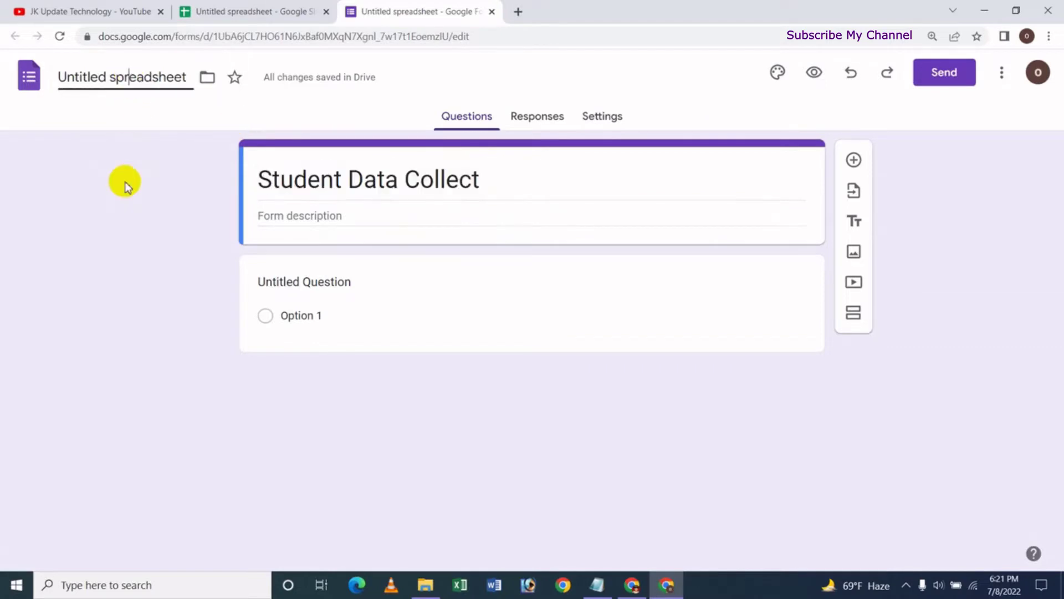
{"action": "key", "text": "ctrl+a"}
{"action": "key", "text": "BackSpace"}
{"action": "key", "text": "ctrl+v"}
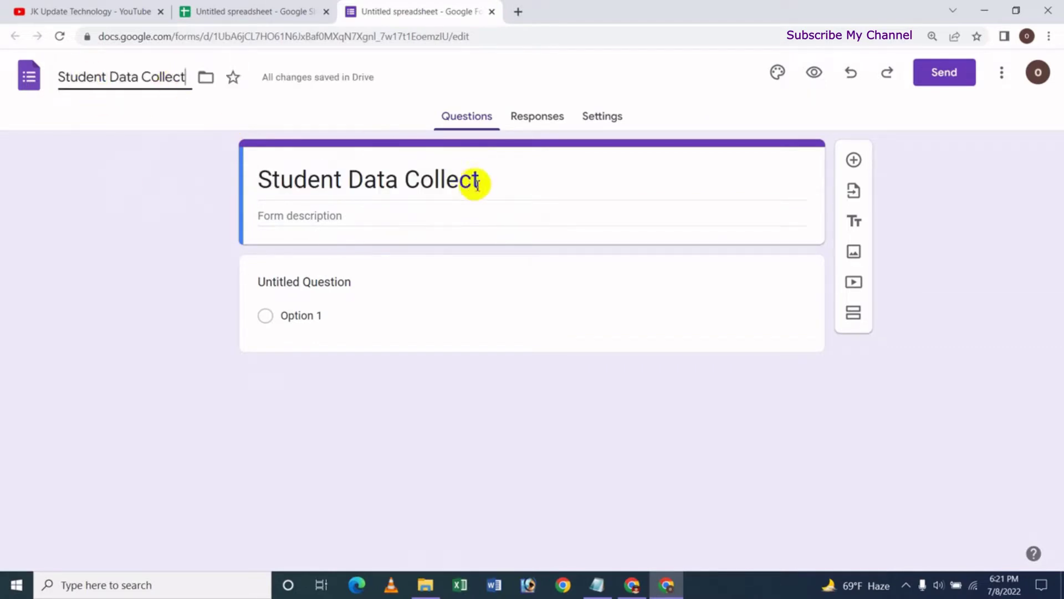
{"action": "left_click", "coordinate": [276, 216]}
{"action": "type", "text": "Student data collect"}
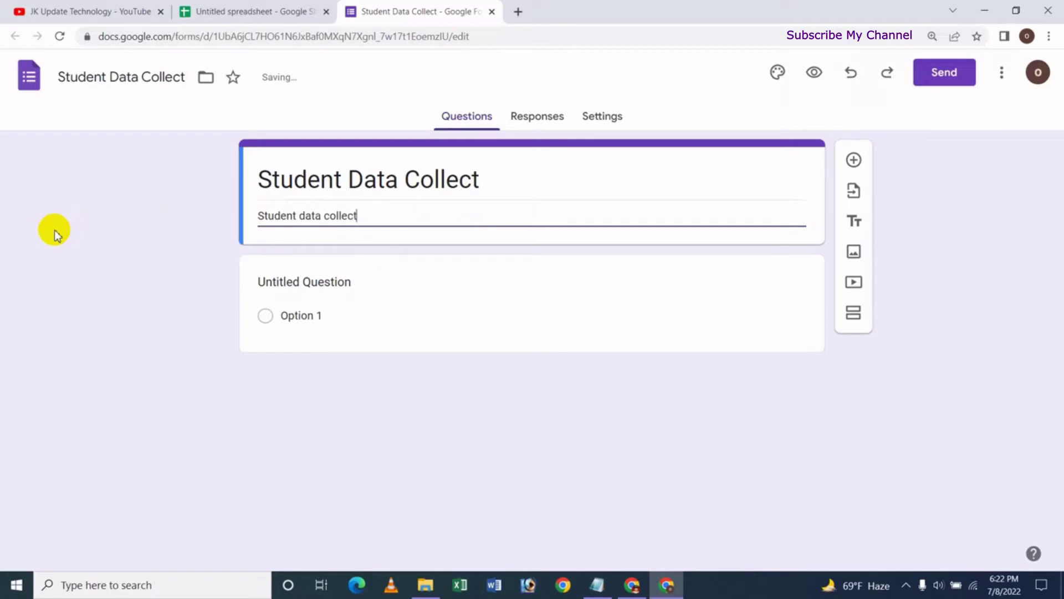
Finish the description as 'Student data collect for email marketing', correcting 'from' to 'for'
{"action": "type", "text": "from email marketing"}
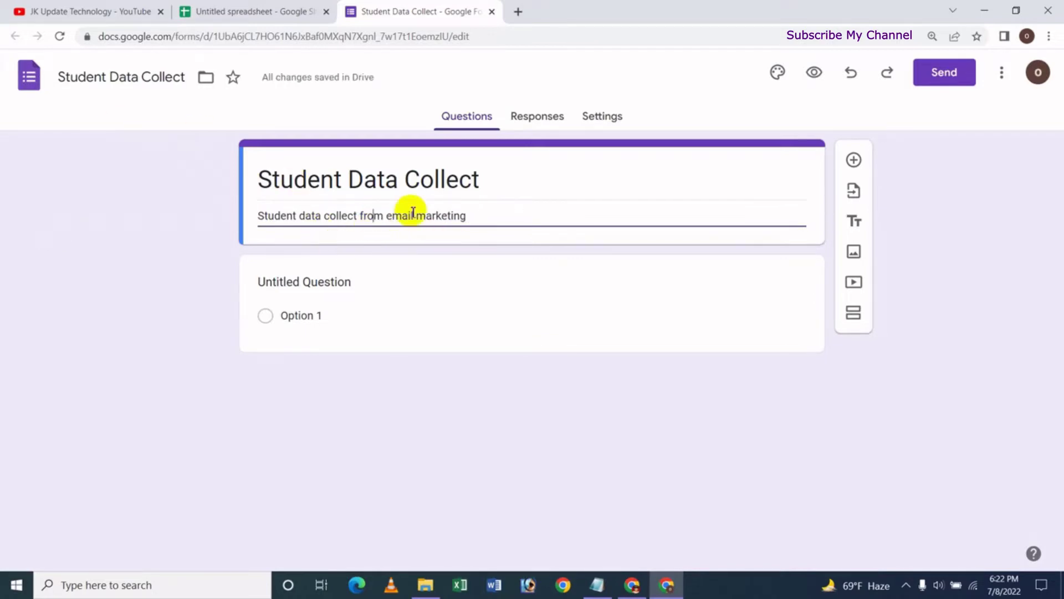
{"action": "key", "text": "BackSpace"}
{"action": "key", "text": "BackSpace"}
{"action": "key", "text": "BackSpace"}
{"action": "type", "text": "or"}
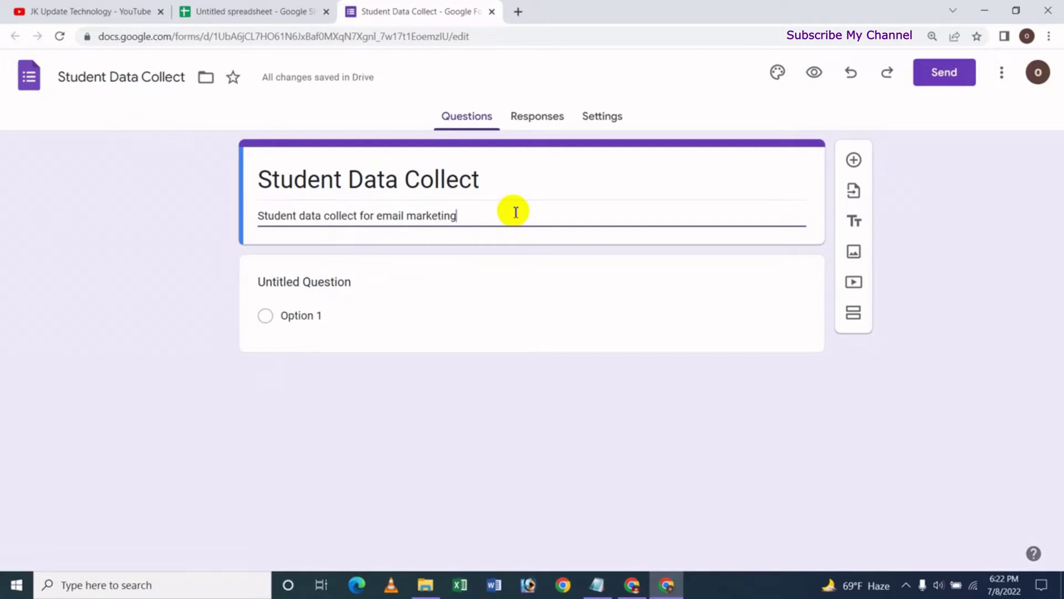
{"action": "left_click", "coordinate": [480, 335]}
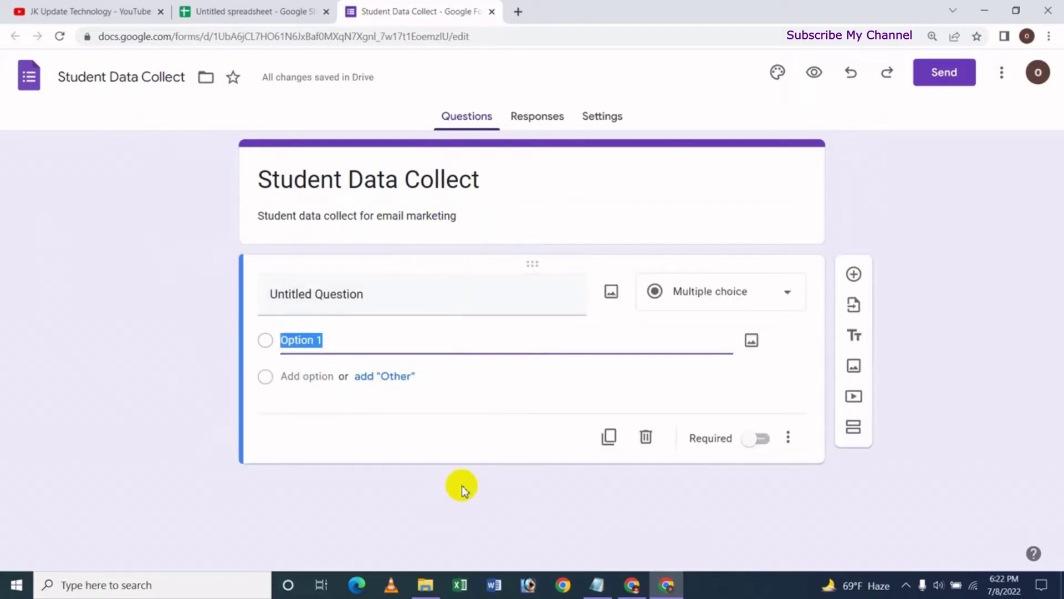
Replace the placeholder question with 'Student Name', set Short answer, and switch on Required
{"action": "left_click", "coordinate": [315, 298]}
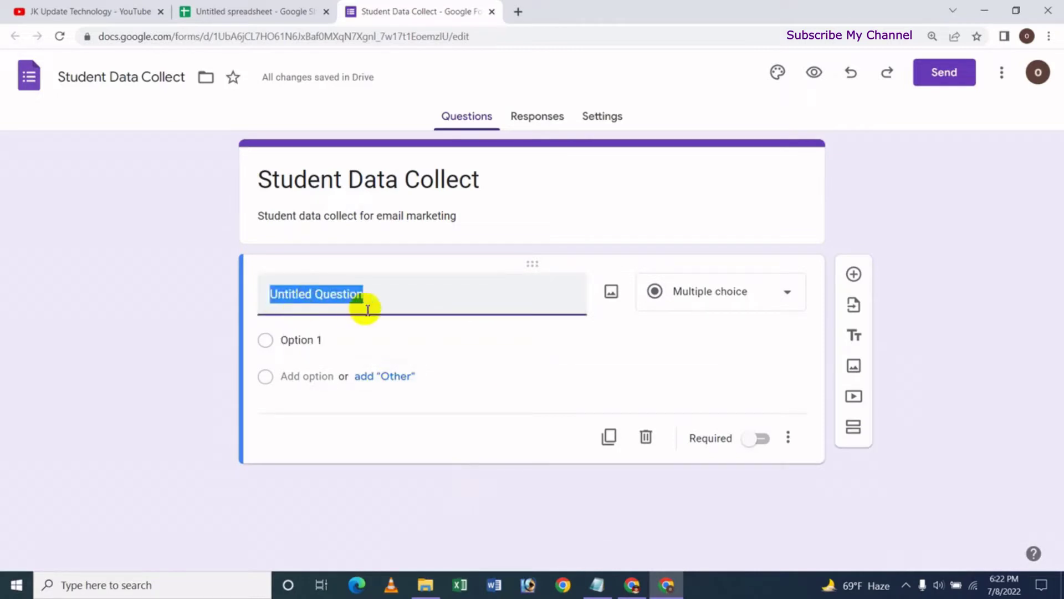
{"action": "type", "text": "Student Name"}
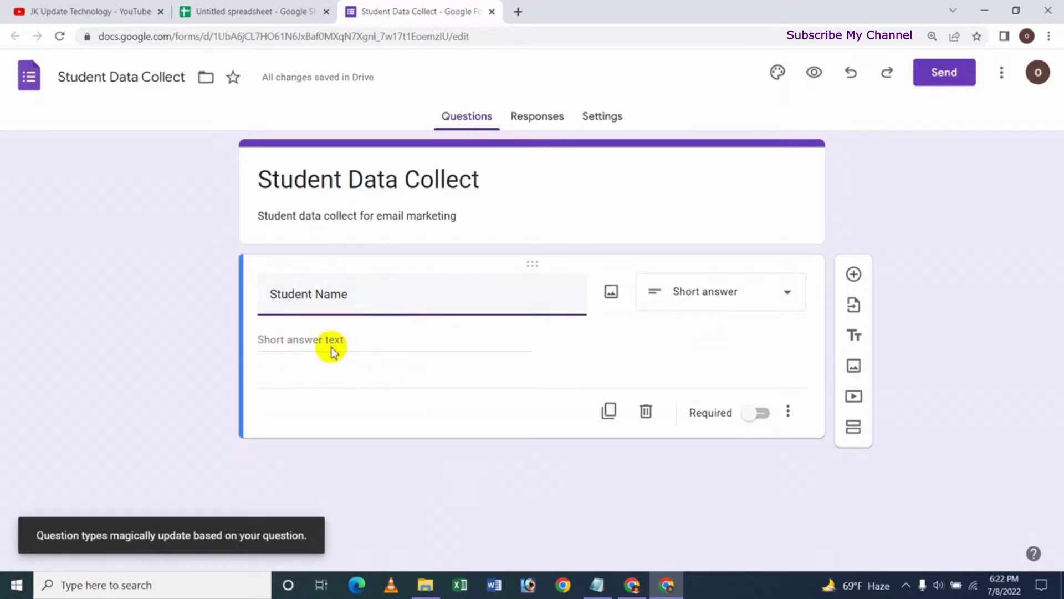
{"action": "left_click", "coordinate": [787, 300]}
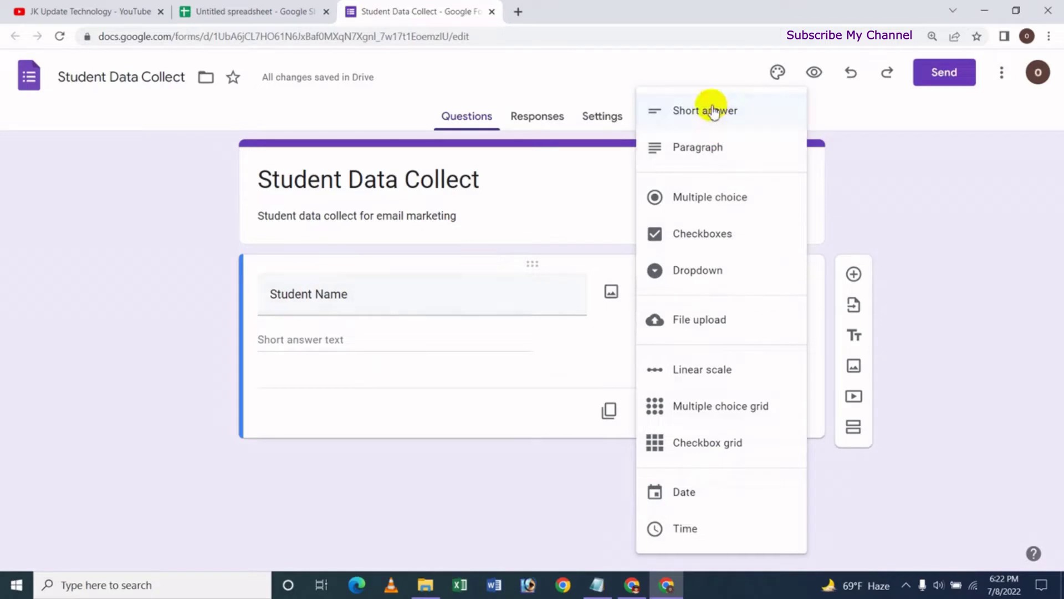
{"action": "left_click", "coordinate": [541, 367]}
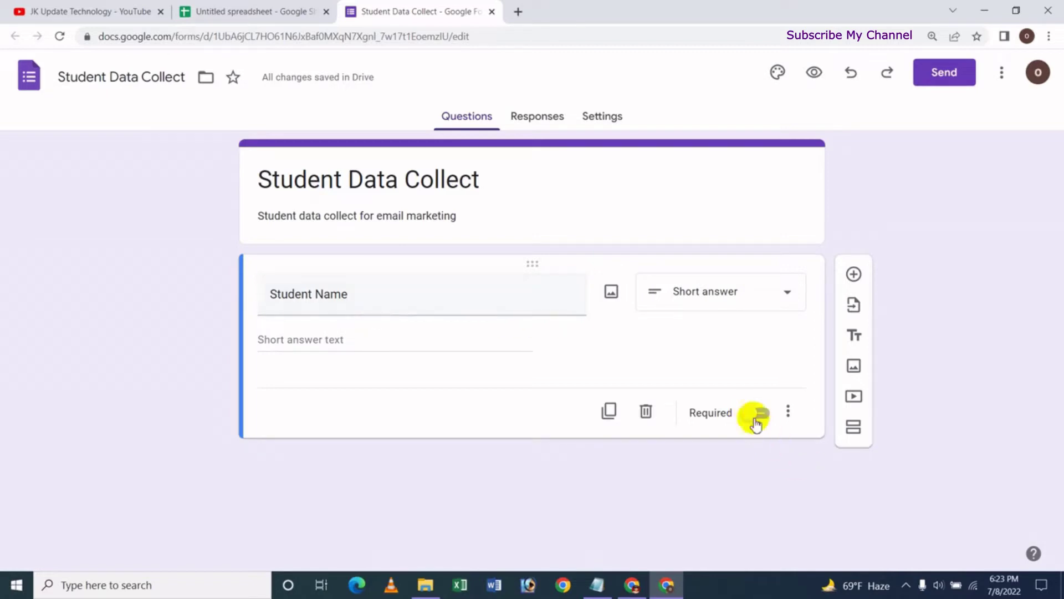
{"action": "left_click", "coordinate": [759, 414]}
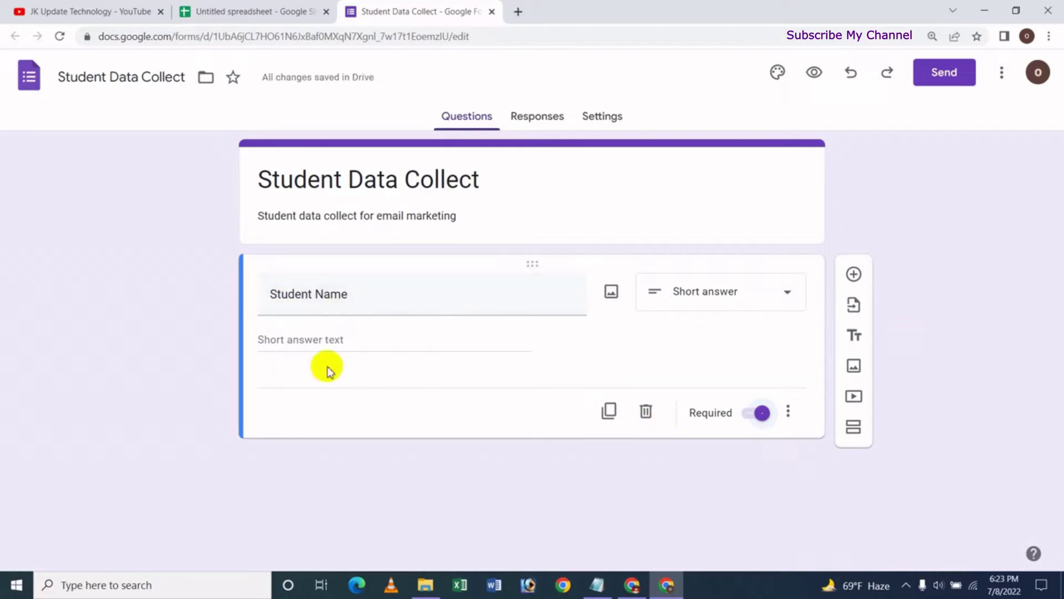
Add a question titled 'Address' and set its type to Paragraph
{"action": "left_click", "coordinate": [854, 274]}
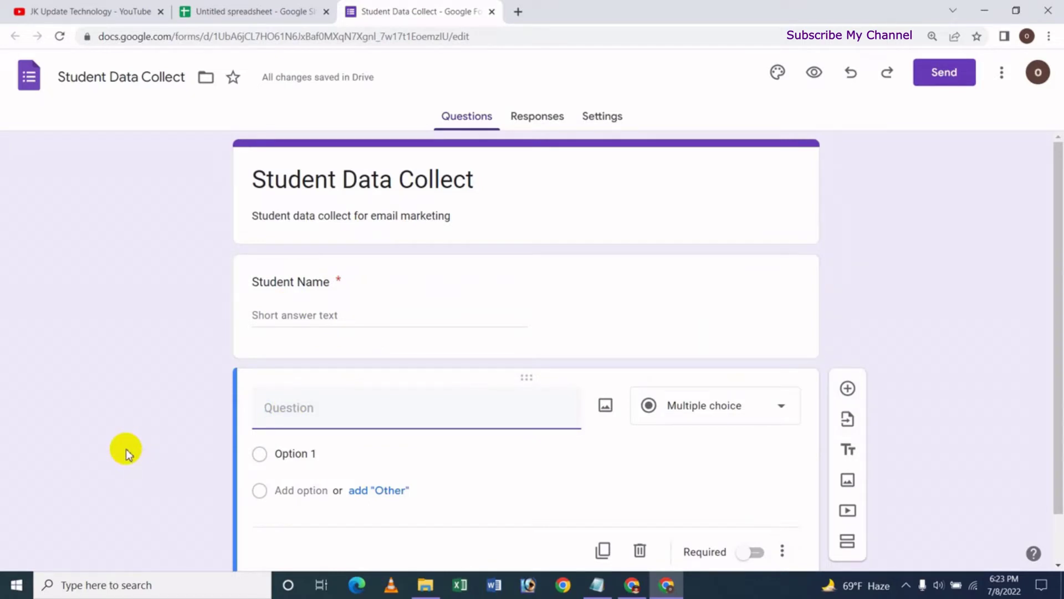
{"action": "type", "text": "Address"}
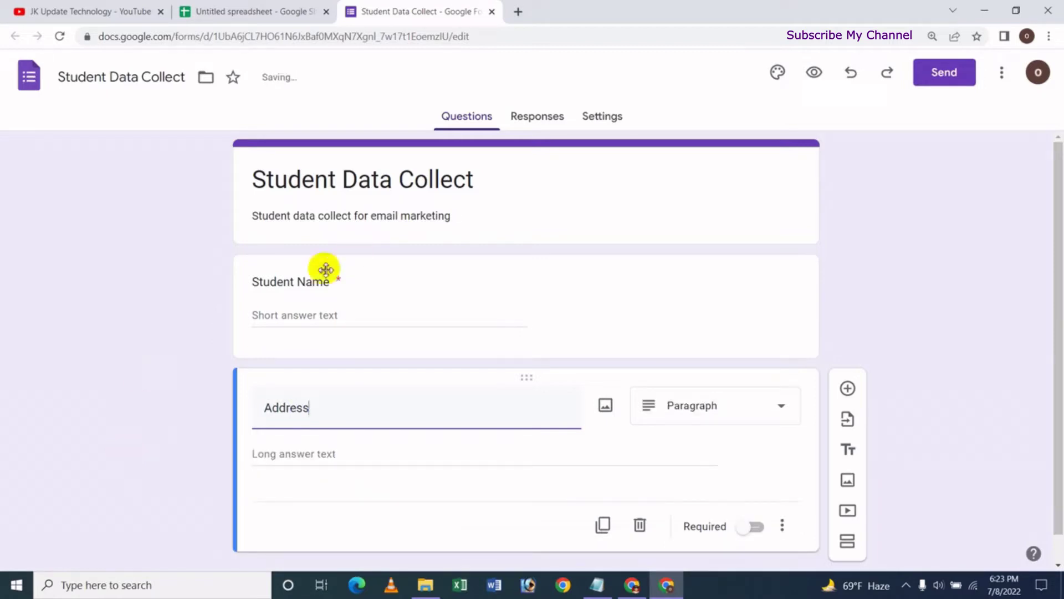
{"action": "left_click_drag", "start_coordinate": [1057, 380], "coordinate": [1052, 435]}
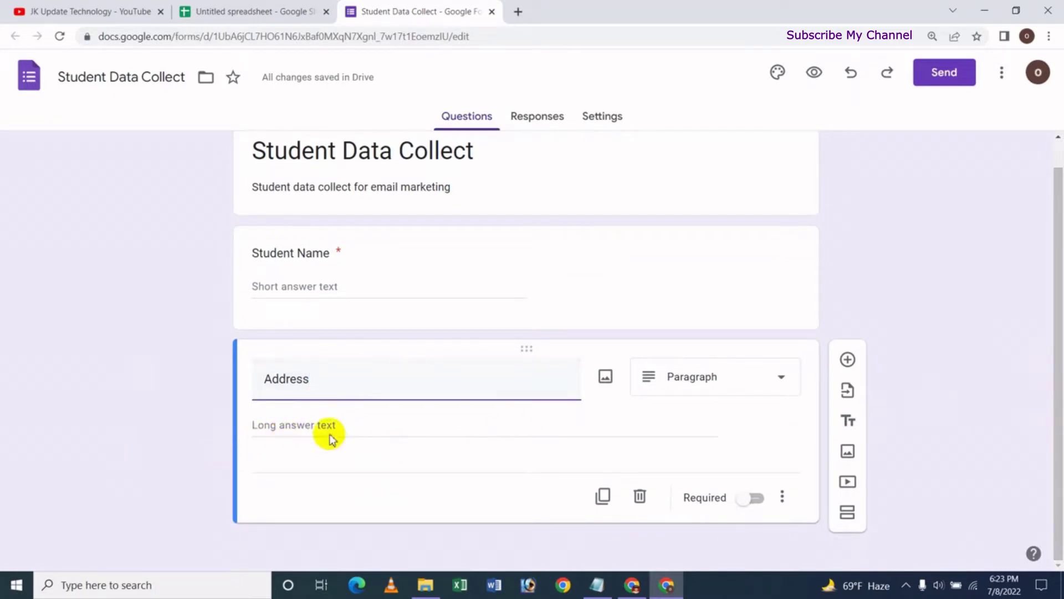
{"action": "left_click", "coordinate": [707, 380]}
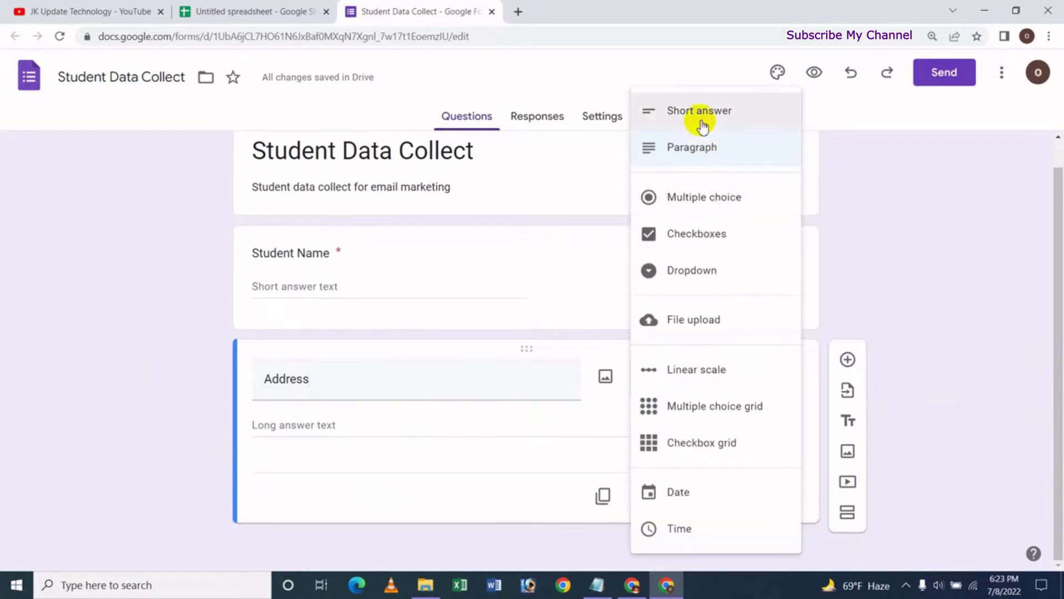
{"action": "left_click", "coordinate": [711, 154]}
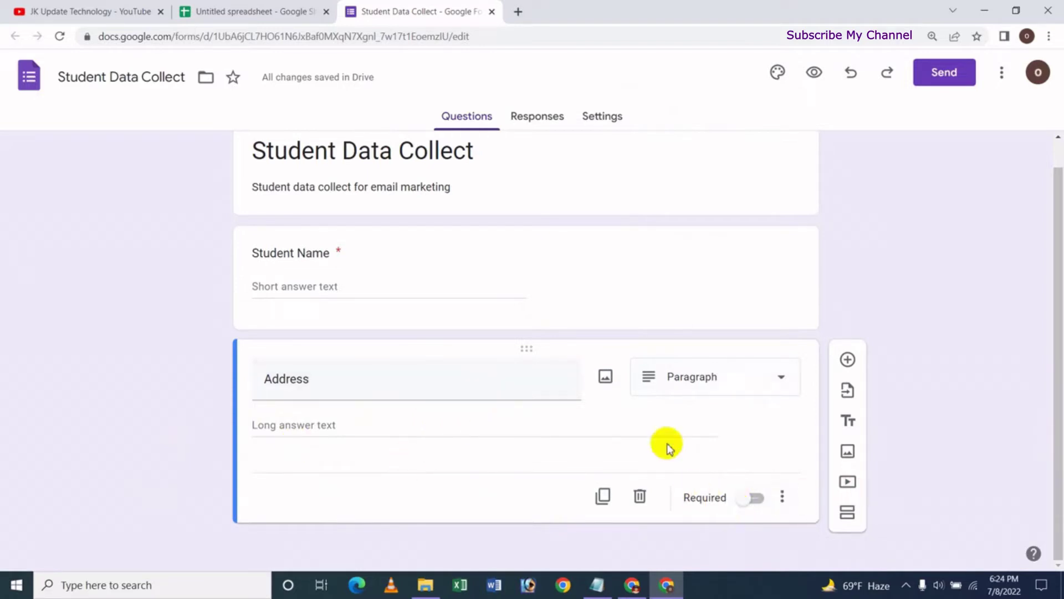
Add a new question titled Gender below Address and set its type to Multiple choice
{"action": "left_click", "coordinate": [847, 360]}
{"action": "left_click_drag", "start_coordinate": [1056, 376], "coordinate": [1052, 443]}
{"action": "type", "text": "Gen"}
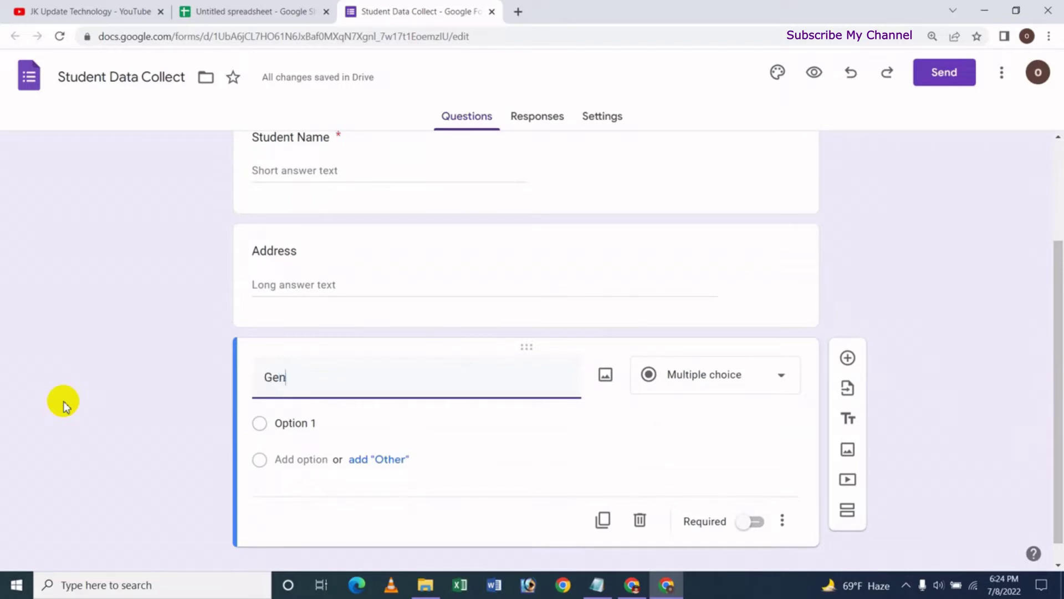
{"action": "type", "text": "der"}
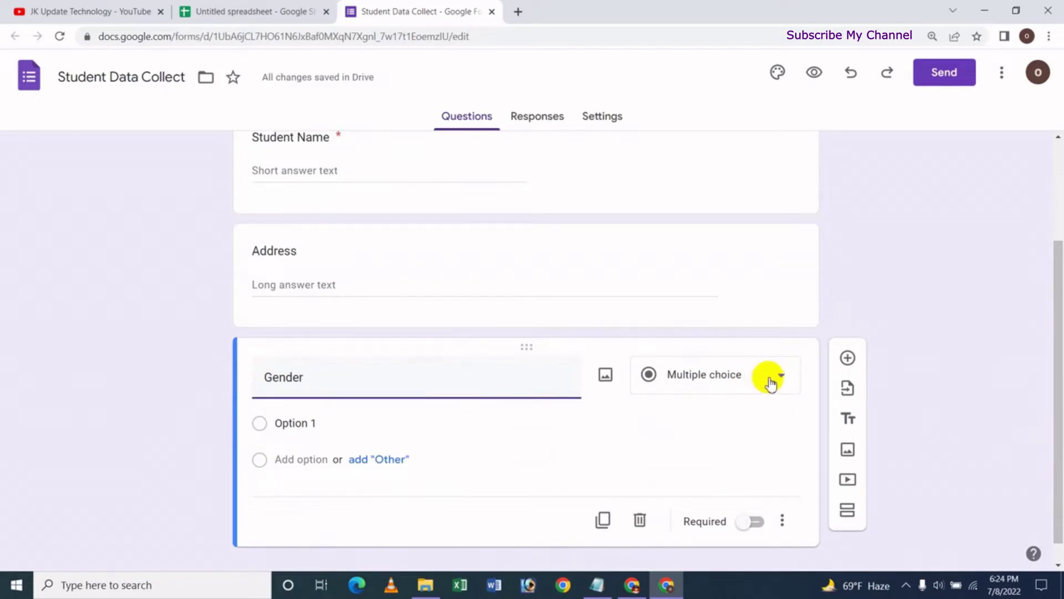
{"action": "left_click", "coordinate": [770, 380]}
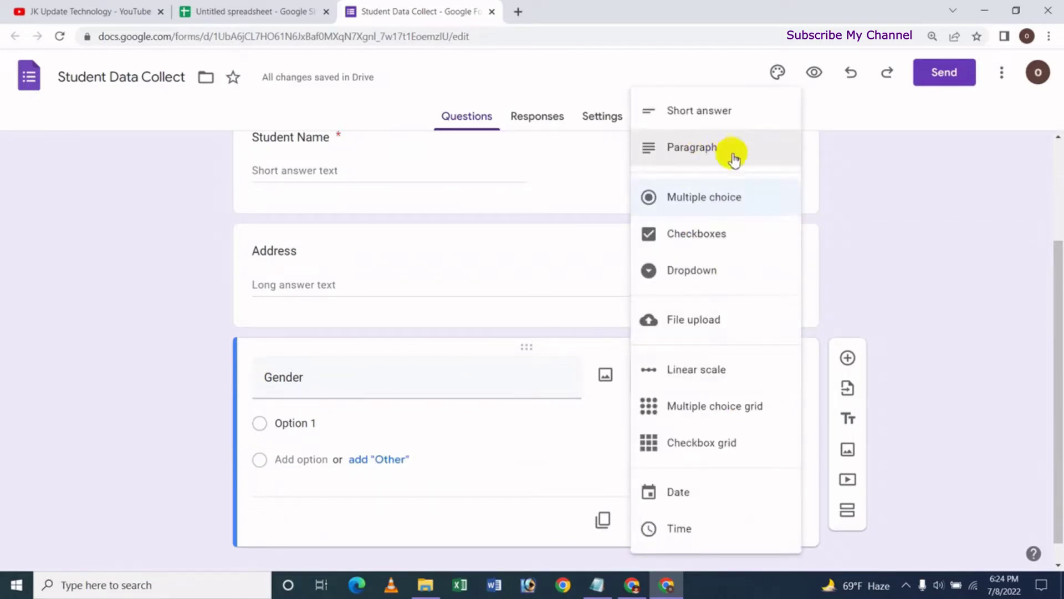
{"action": "left_click", "coordinate": [709, 240]}
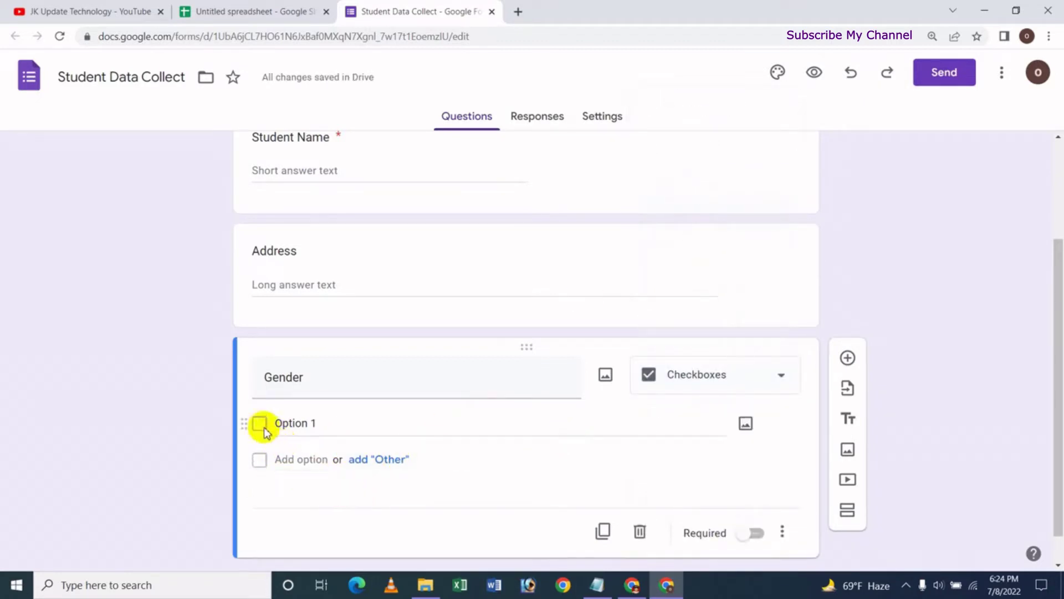
{"action": "left_click", "coordinate": [672, 375]}
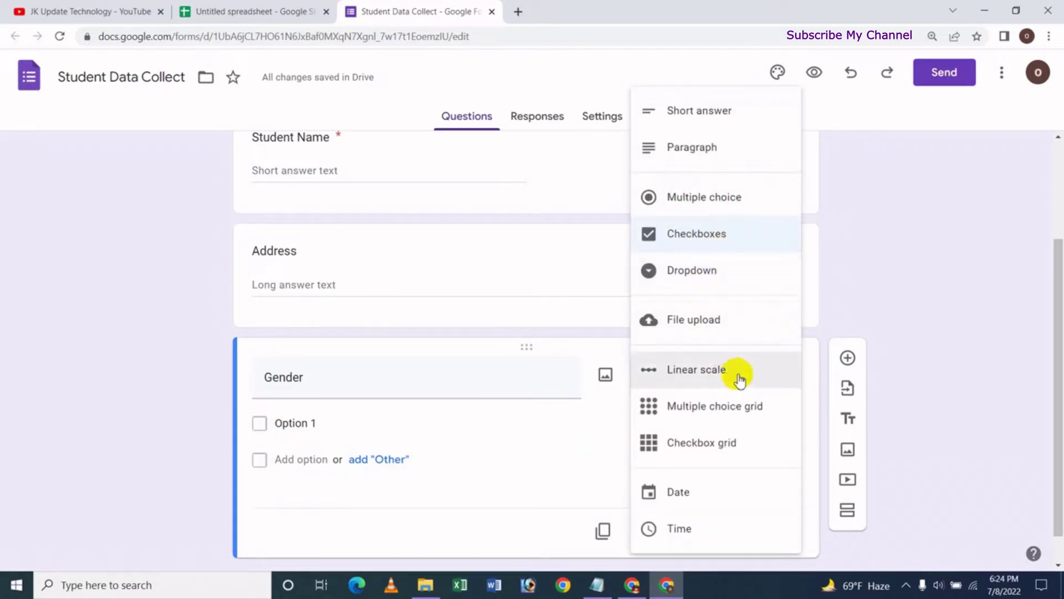
{"action": "left_click", "coordinate": [722, 415]}
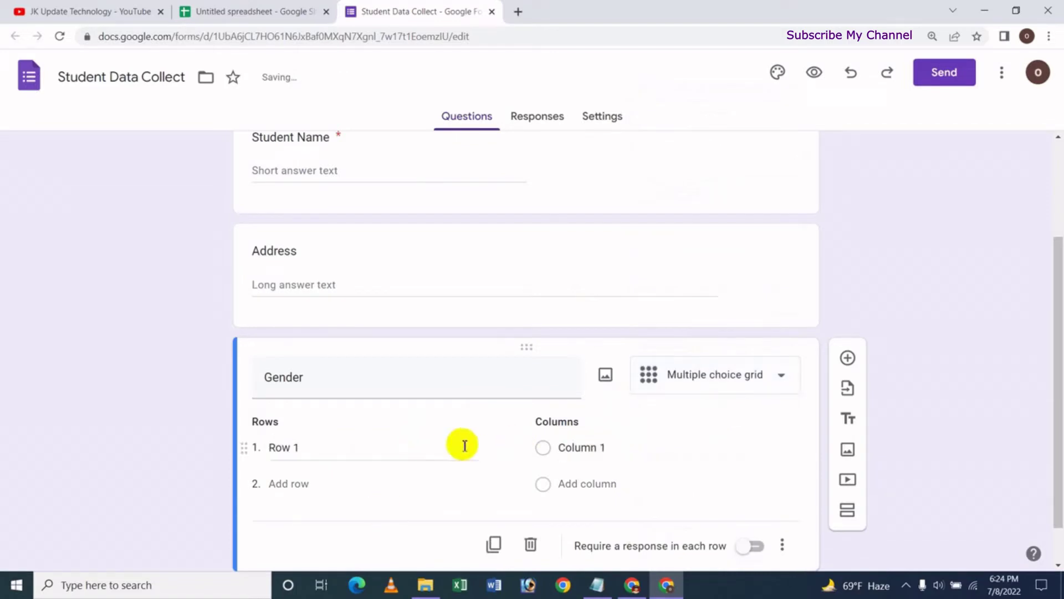
{"action": "left_click", "coordinate": [748, 389]}
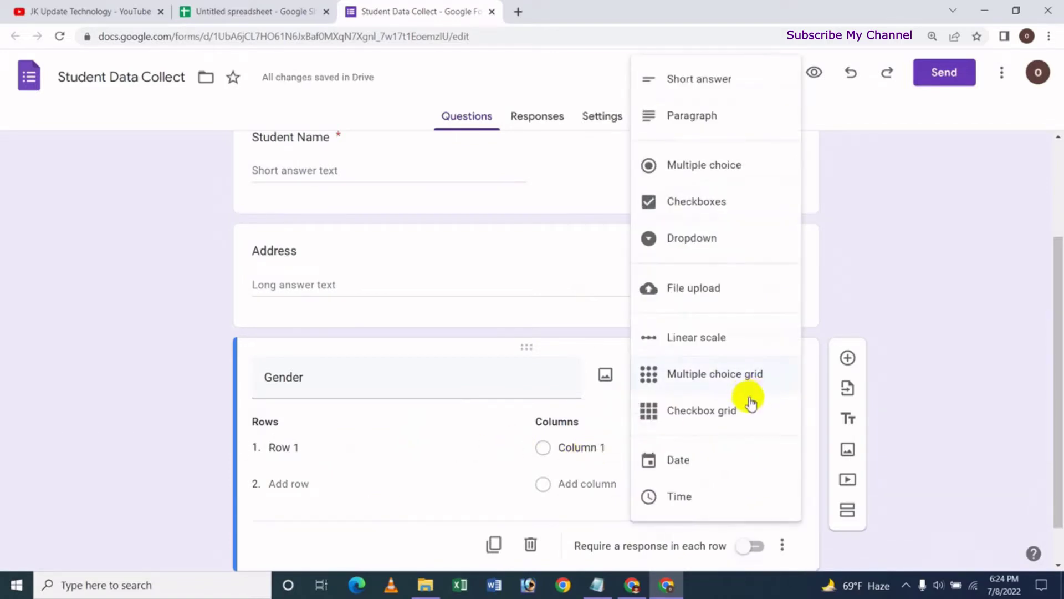
{"action": "left_click", "coordinate": [720, 181]}
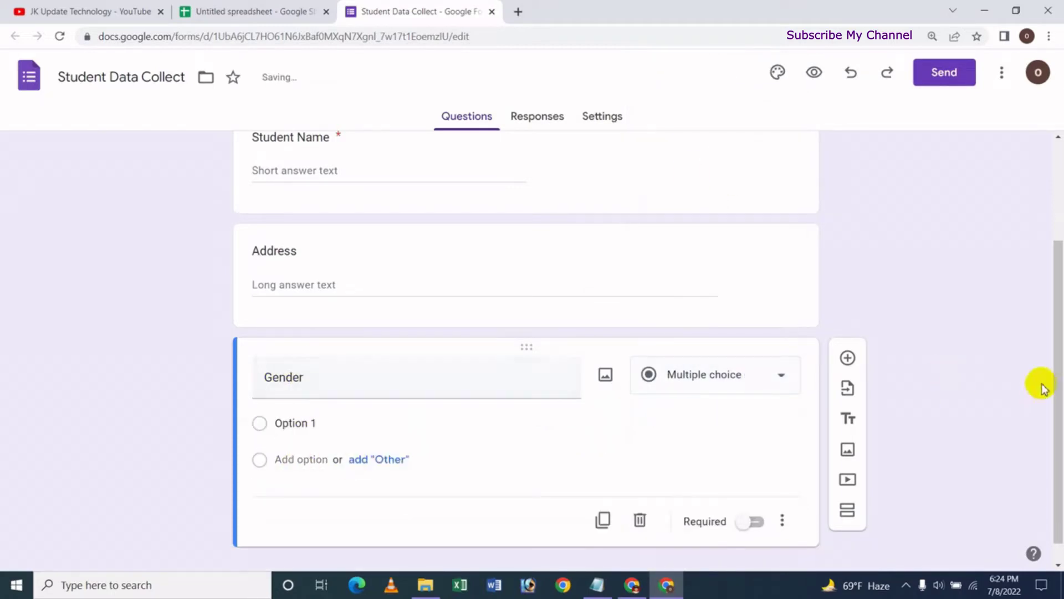
Give the Gender question the options Male and Female and make it required
{"action": "left_click", "coordinate": [281, 423]}
{"action": "type", "text": "Male"}
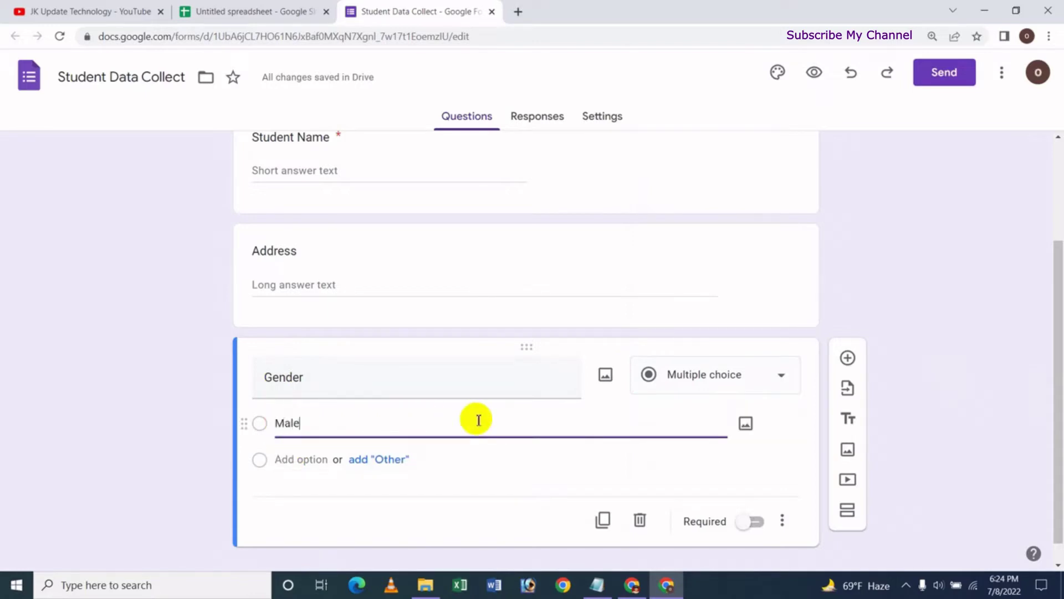
{"action": "left_click", "coordinate": [299, 490]}
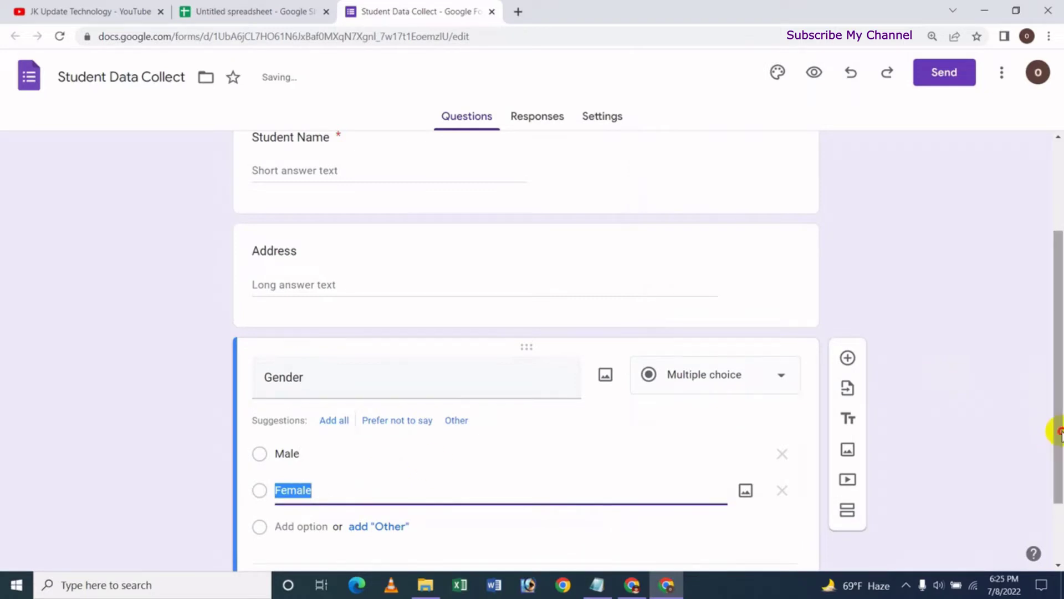
{"action": "left_click_drag", "start_coordinate": [1047, 427], "coordinate": [1045, 494]}
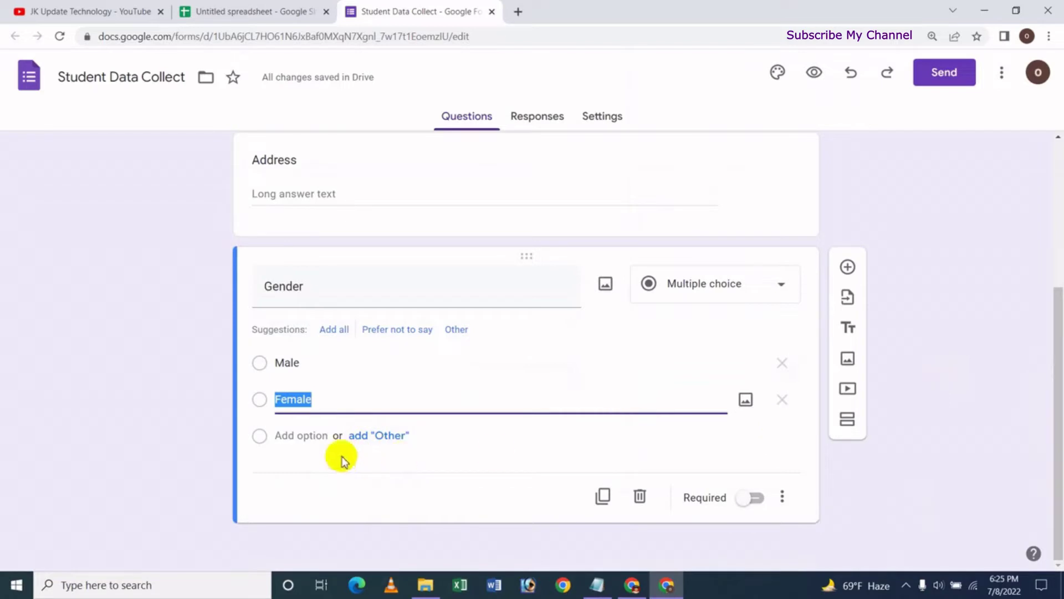
{"action": "left_click", "coordinate": [315, 440]}
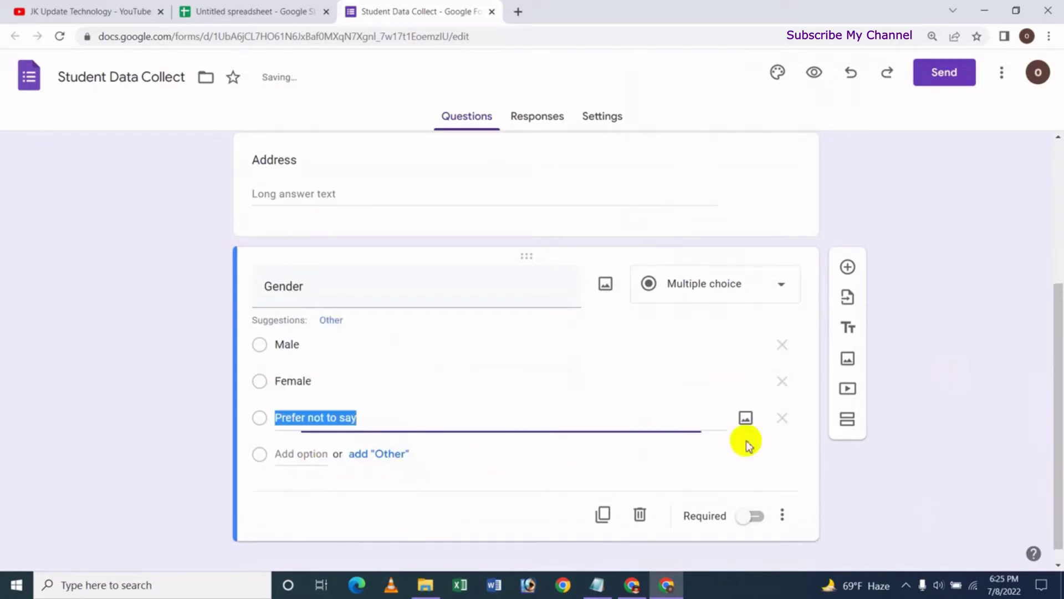
{"action": "left_click", "coordinate": [779, 418]}
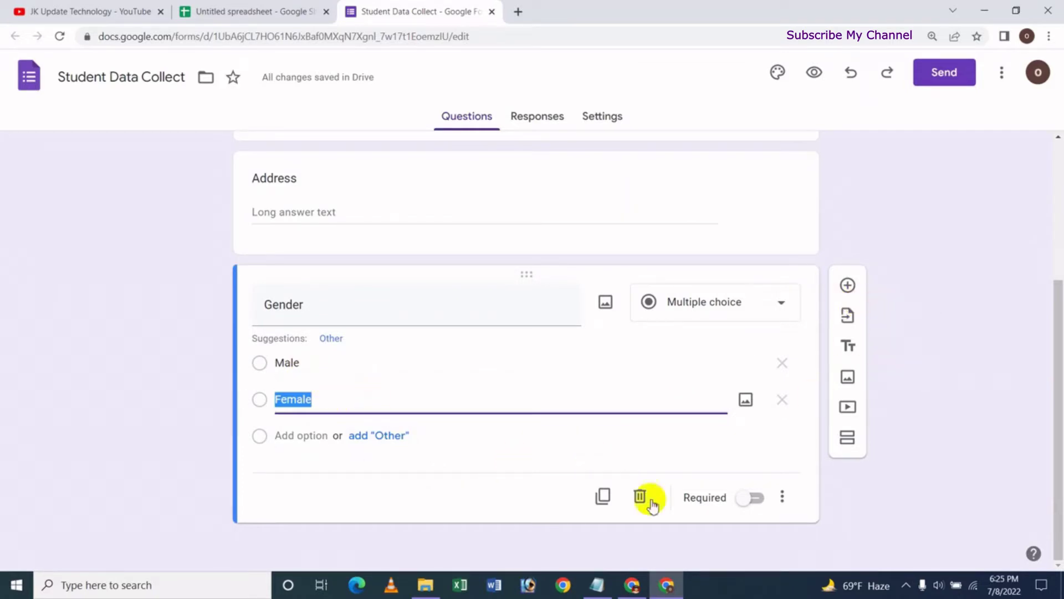
{"action": "left_click", "coordinate": [746, 498]}
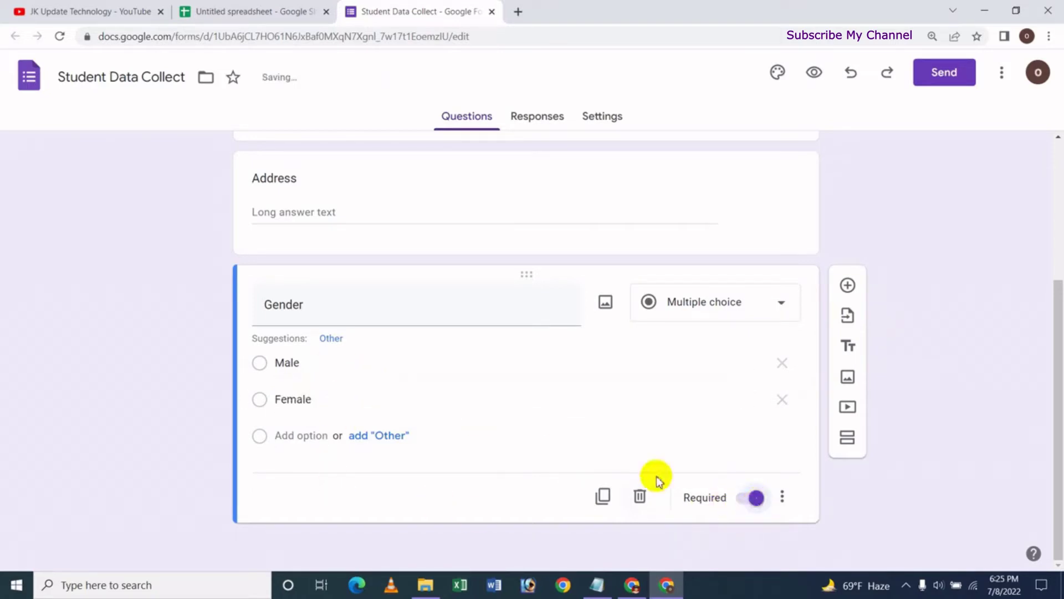
{"action": "left_click", "coordinate": [848, 287]}
Add short-answer questions Phone Number and Email Address, making Email Address required
{"action": "scroll", "coordinate": [1049, 410], "scroll_direction": "down", "scroll_amount": 2}
{"action": "type", "text": "Phone Number"}
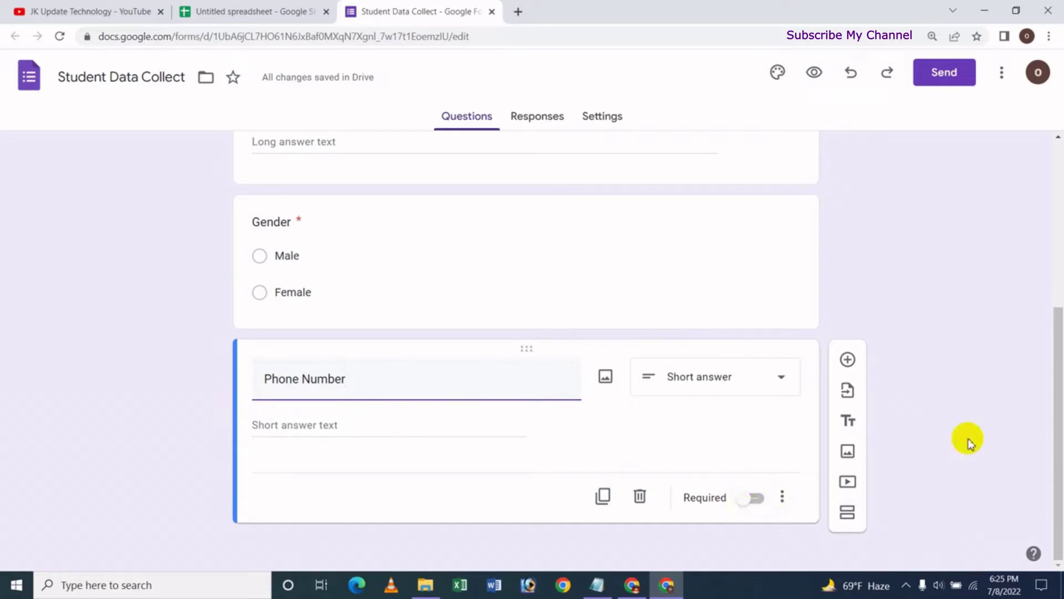
{"action": "left_click", "coordinate": [848, 360]}
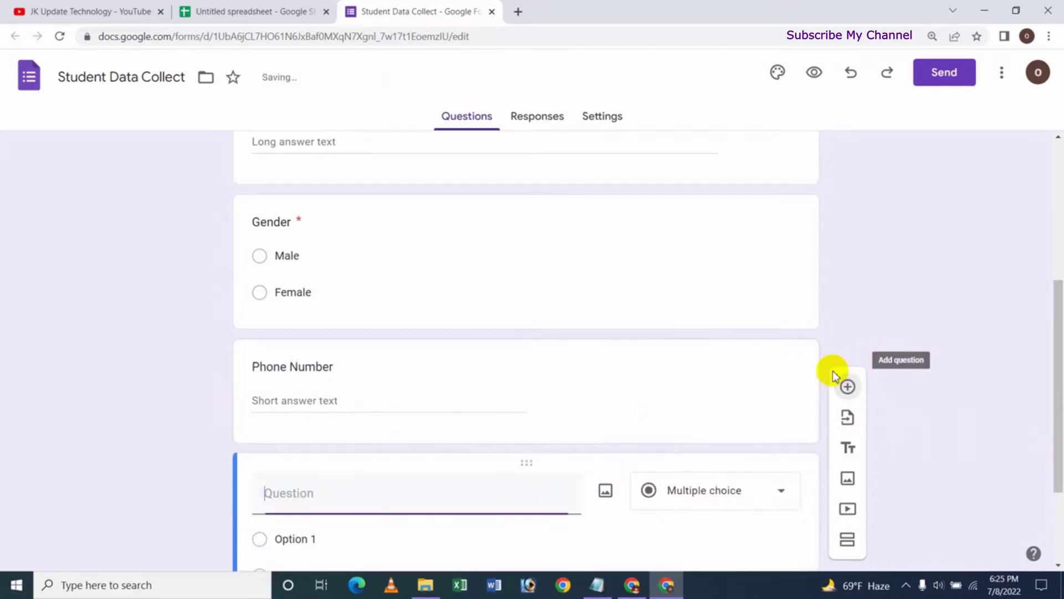
{"action": "left_click_drag", "start_coordinate": [1052, 437], "coordinate": [1049, 493]}
{"action": "type", "text": "Email Address"}
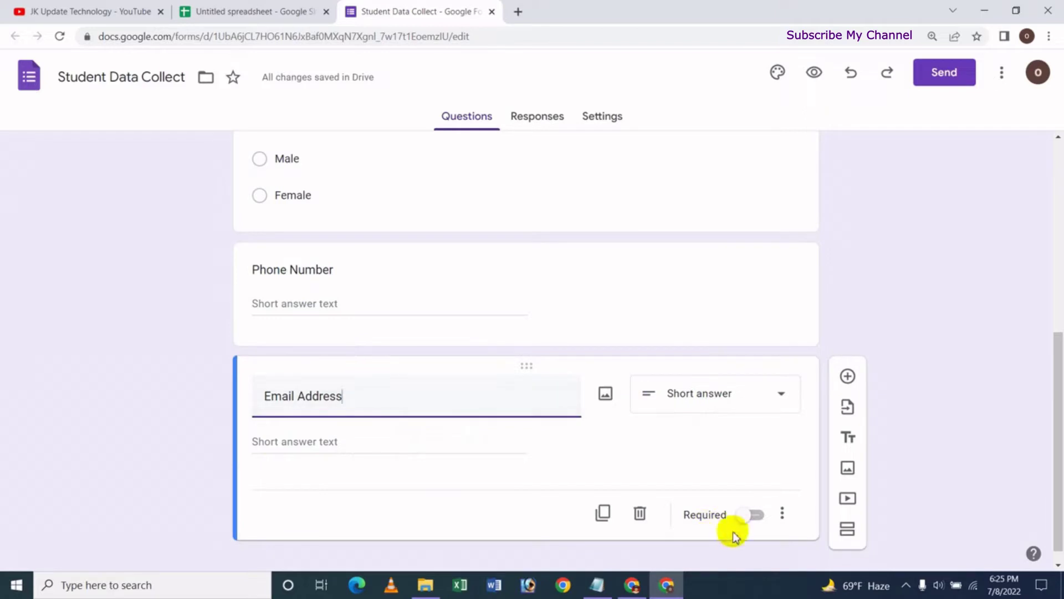
{"action": "left_click", "coordinate": [744, 517]}
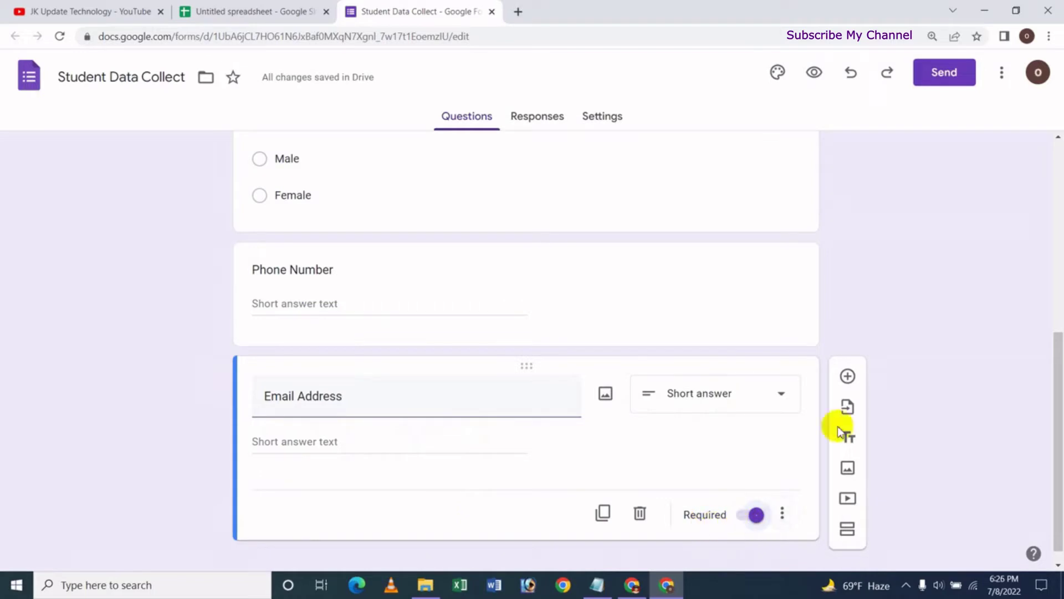
{"action": "left_click_drag", "start_coordinate": [1057, 453], "coordinate": [1051, 475]}
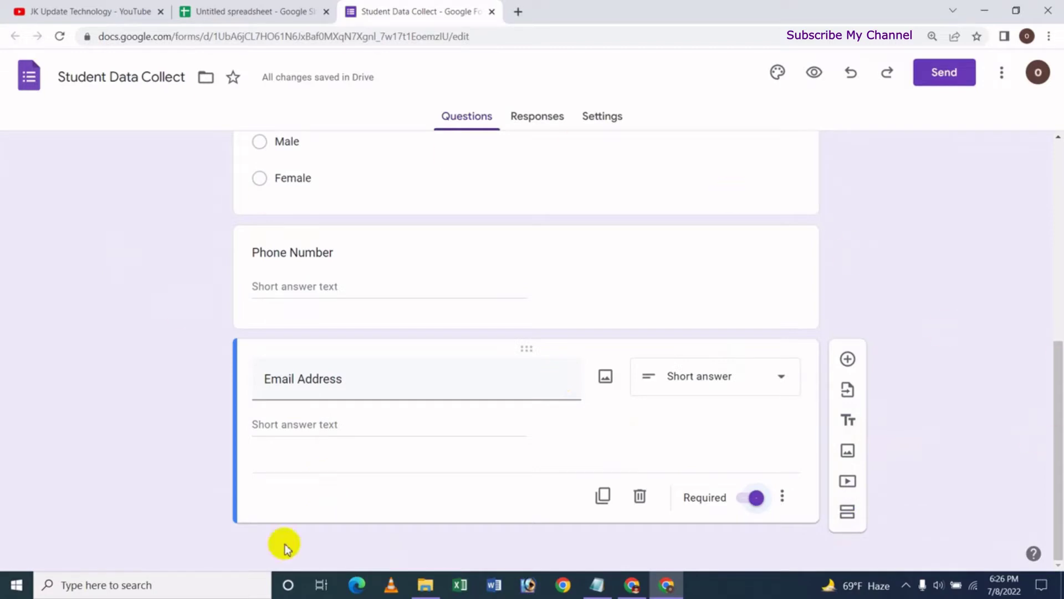
{"action": "mouse_move", "coordinate": [1059, 427]}
{"action": "left_mouse_down"}
{"action": "mouse_move", "coordinate": [1053, 392]}
{"action": "mouse_move", "coordinate": [1059, 461]}
{"action": "left_mouse_up"}
{"action": "left_click_drag", "start_coordinate": [1056, 408], "coordinate": [1056, 175]}
{"action": "mouse_move", "coordinate": [1056, 244]}
{"action": "left_mouse_down"}
{"action": "mouse_move", "coordinate": [1054, 499]}
{"action": "mouse_move", "coordinate": [1055, 194]}
{"action": "left_mouse_up"}
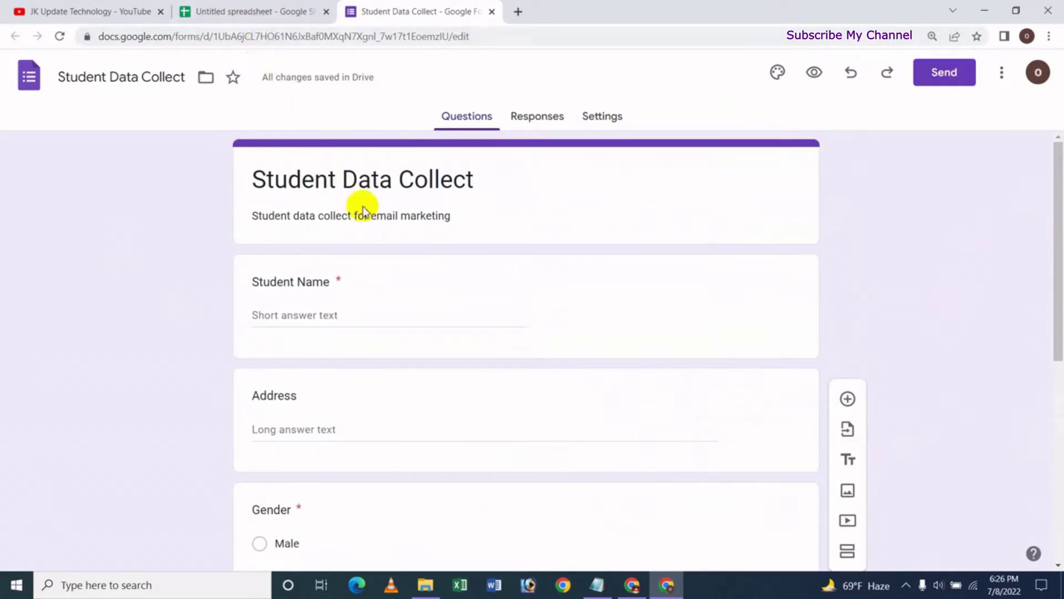
{"action": "mouse_move", "coordinate": [526, 515]}
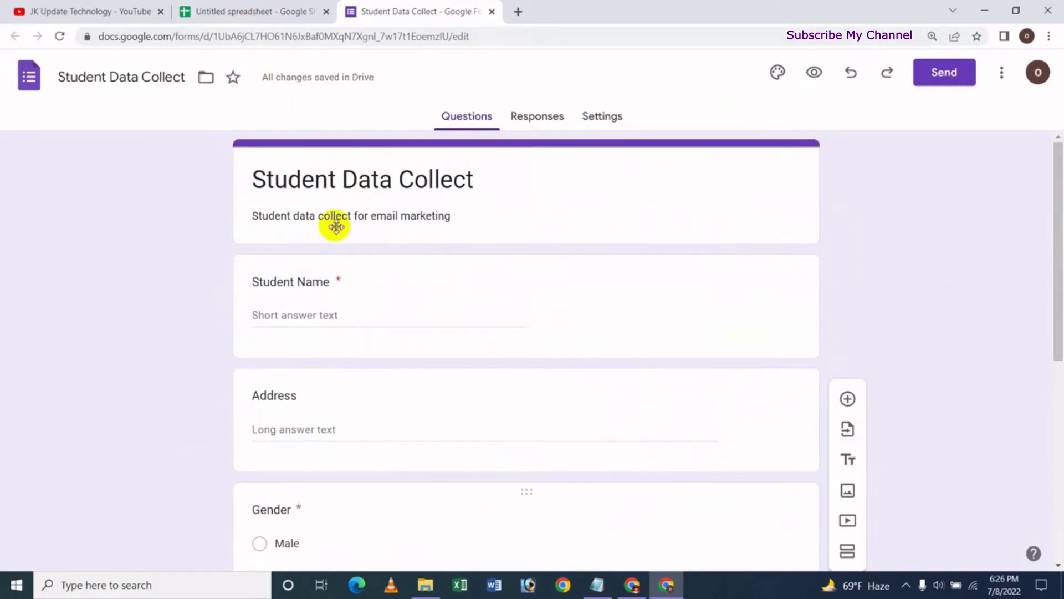
{"action": "left_click", "coordinate": [245, 11]}
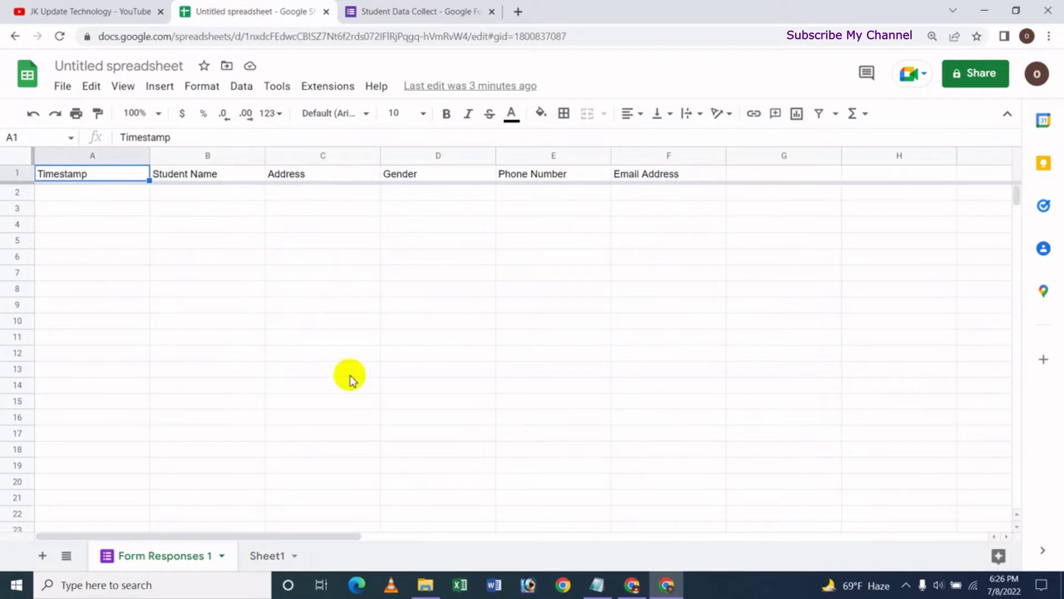
{"action": "left_click", "coordinate": [425, 13]}
{"action": "mouse_move", "coordinate": [1059, 302]}
{"action": "left_mouse_down"}
{"action": "mouse_move", "coordinate": [1059, 507]}
{"action": "mouse_move", "coordinate": [1036, 202]}
{"action": "left_mouse_up"}
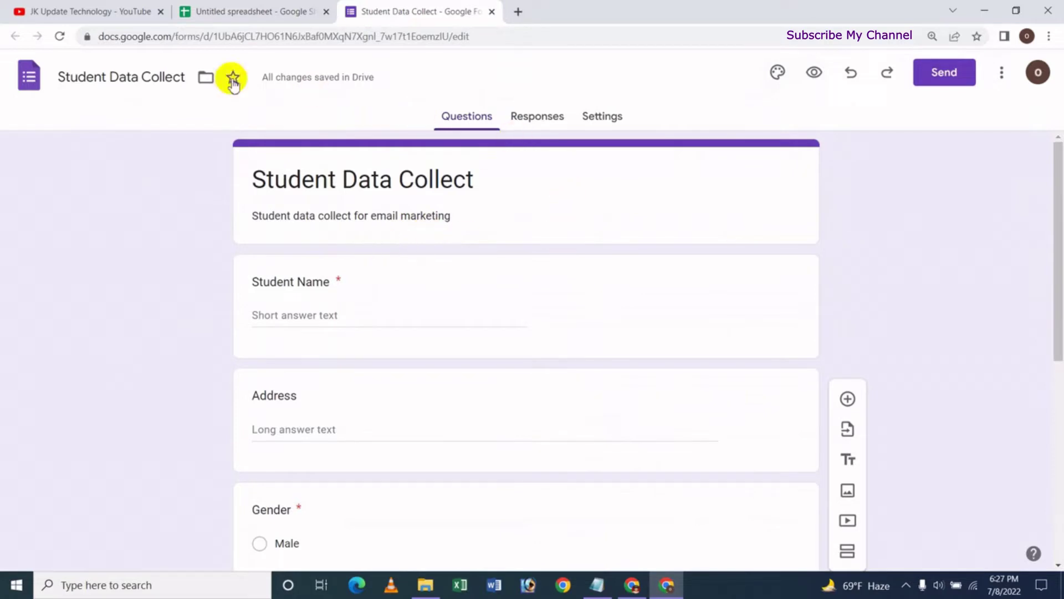
Set the theme header font to Comic Sans MS at size 22
{"action": "left_click", "coordinate": [777, 73]}
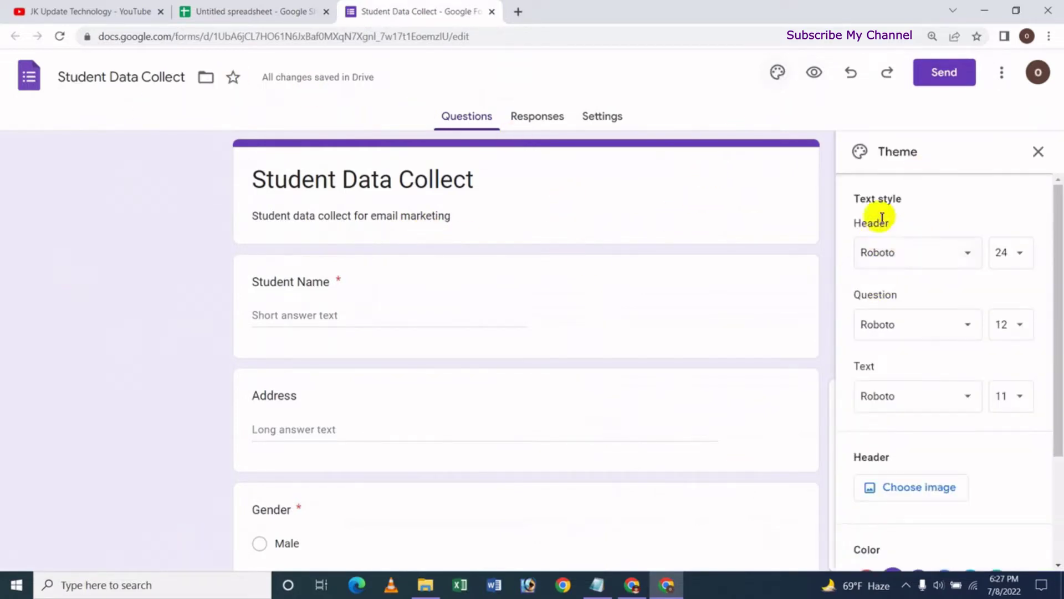
{"action": "left_click", "coordinate": [911, 256]}
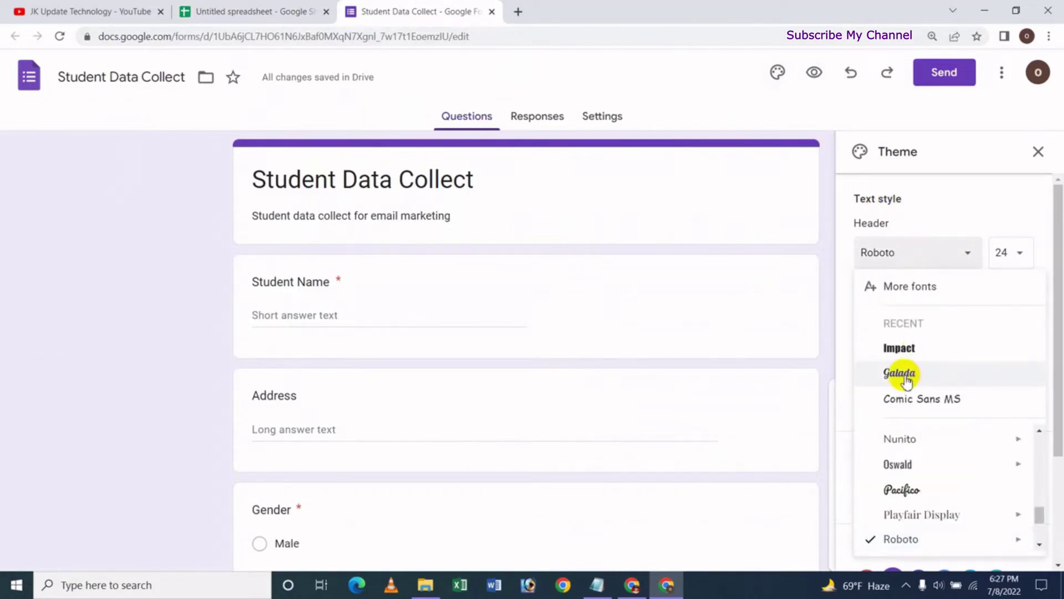
{"action": "left_click", "coordinate": [910, 400]}
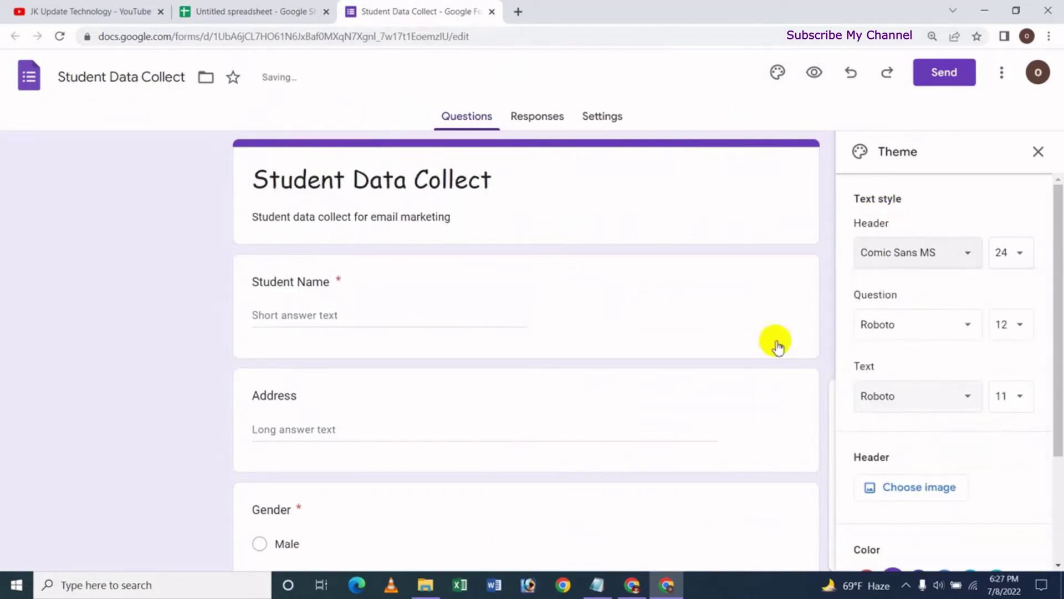
{"action": "left_click", "coordinate": [1021, 260]}
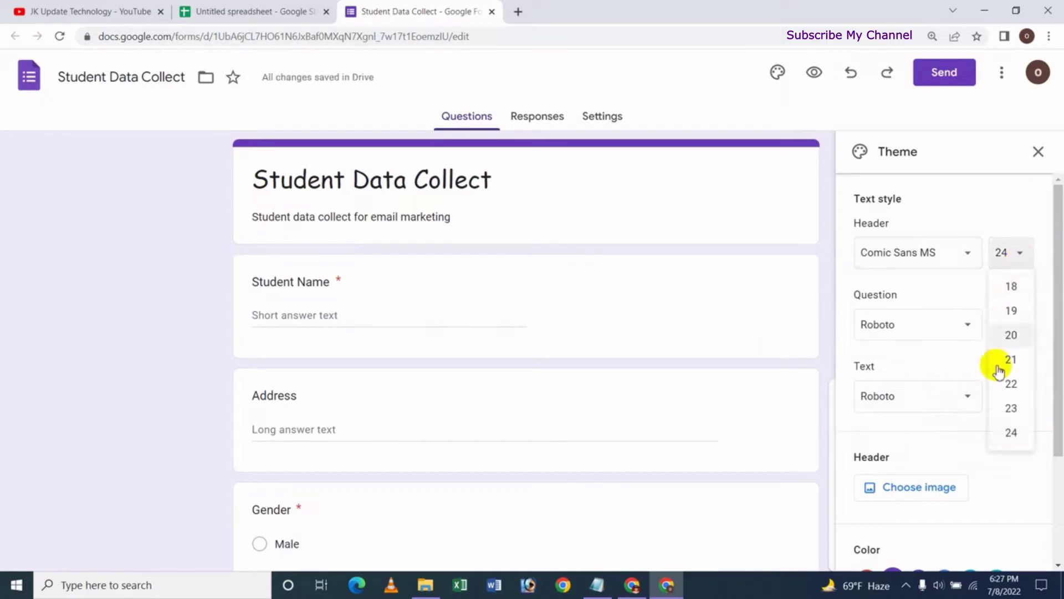
{"action": "left_click", "coordinate": [1008, 383]}
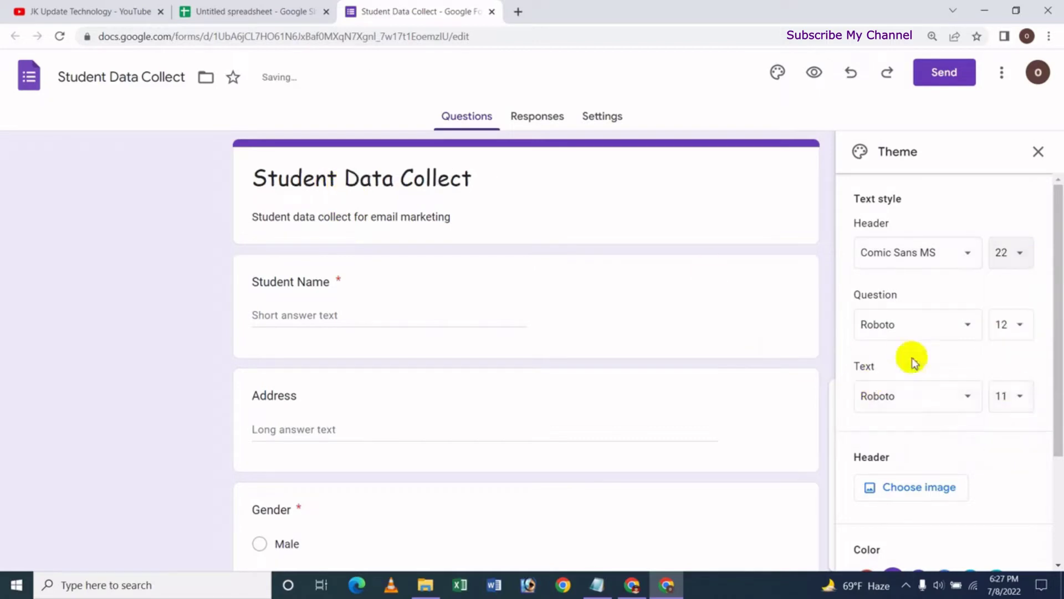
Set the question font to Comic Sans MS at size 15
{"action": "left_click", "coordinate": [951, 333]}
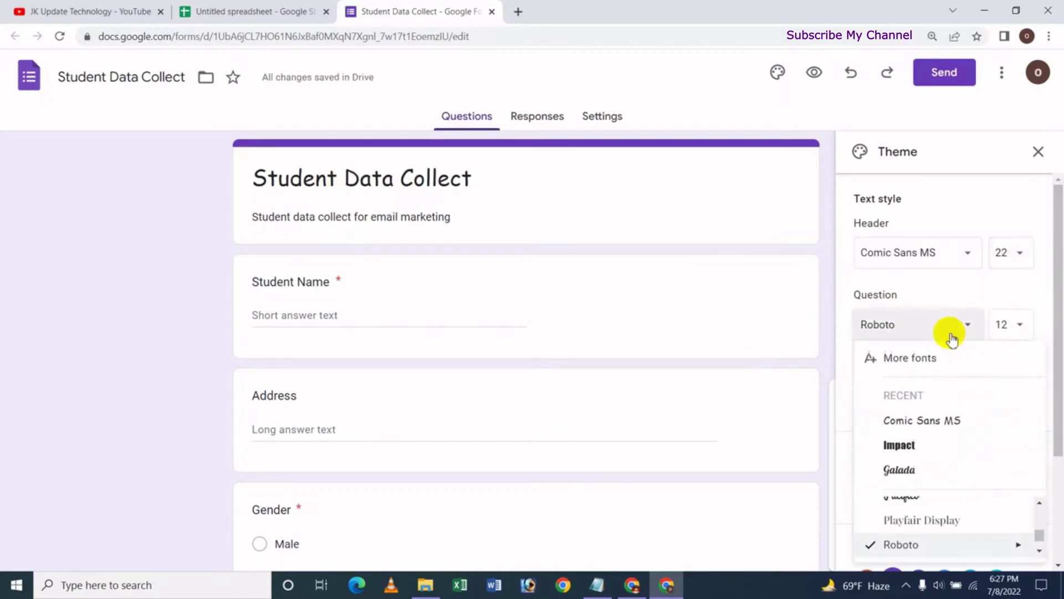
{"action": "left_click", "coordinate": [915, 446]}
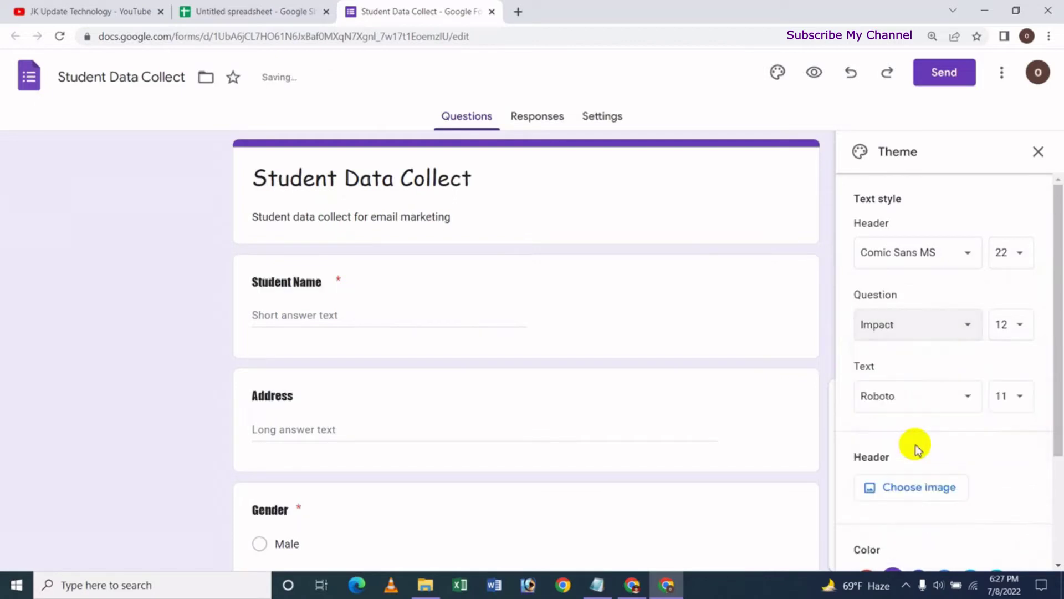
{"action": "left_click", "coordinate": [917, 336]}
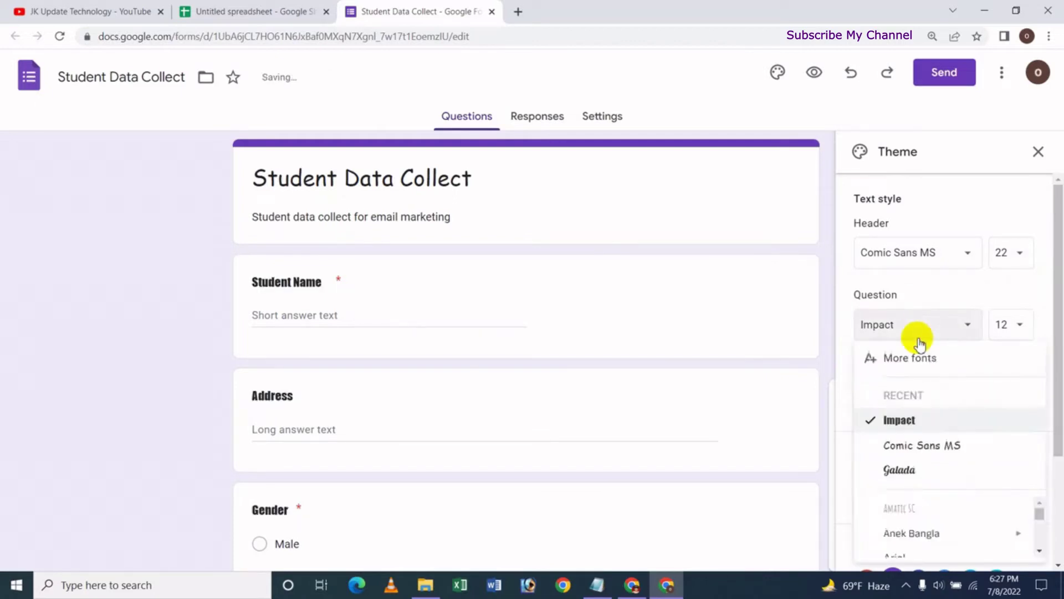
{"action": "left_click", "coordinate": [911, 532]}
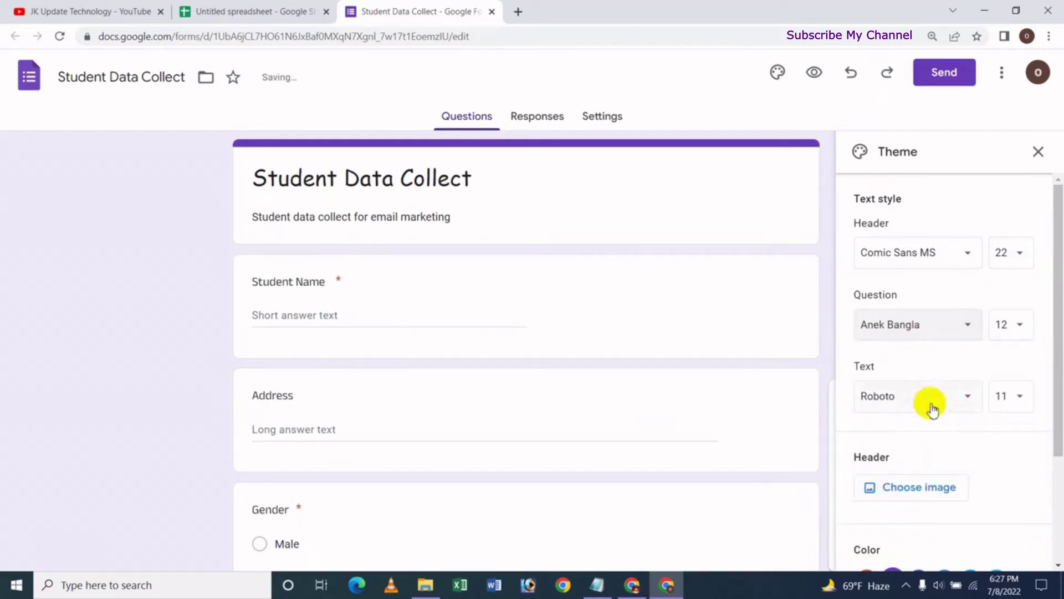
{"action": "left_click", "coordinate": [936, 332]}
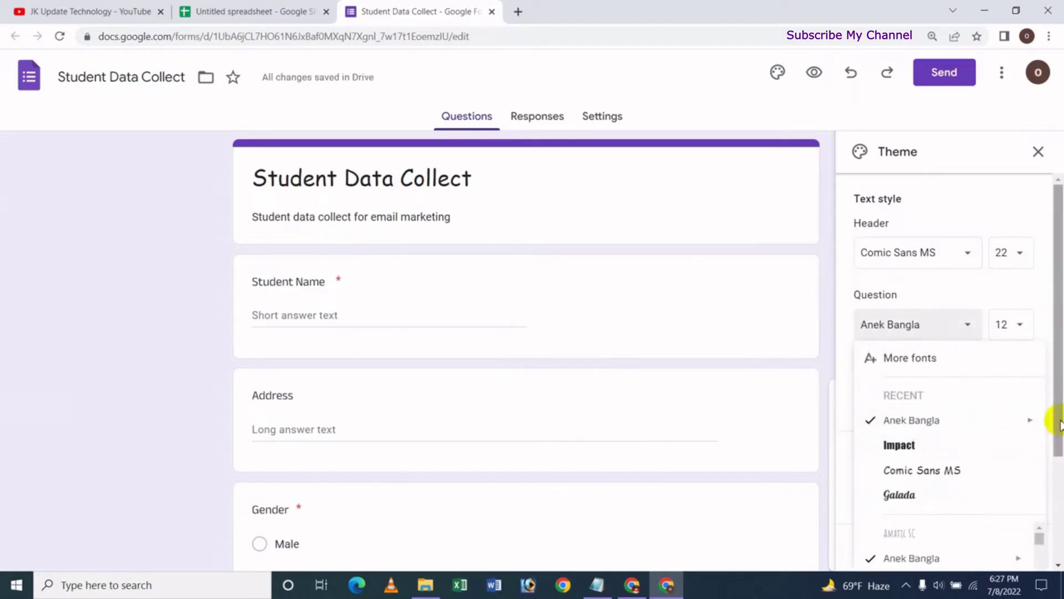
{"action": "left_click", "coordinate": [917, 470]}
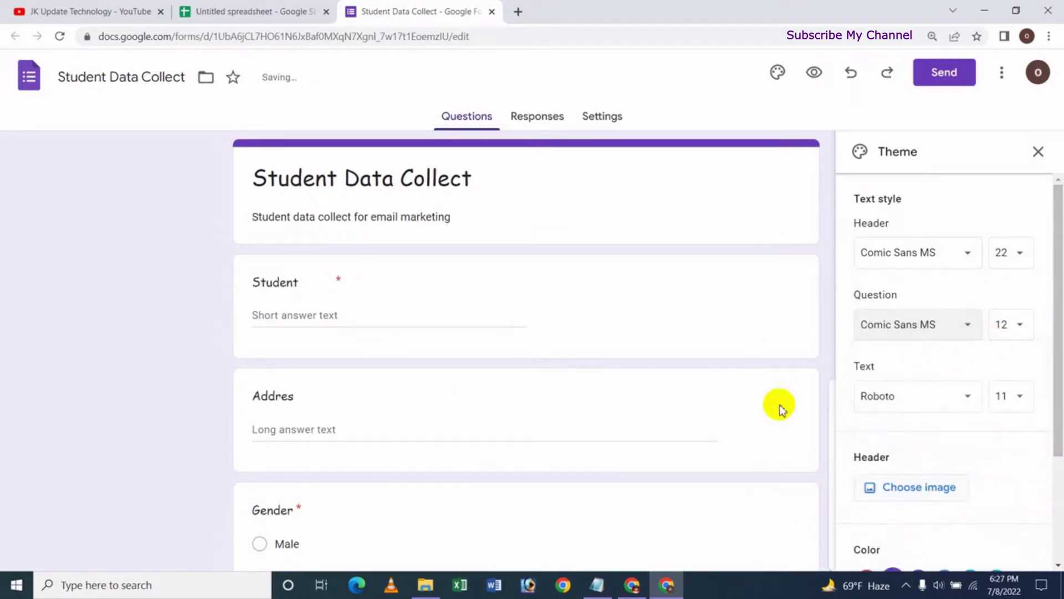
{"action": "left_click", "coordinate": [1006, 330]}
{"action": "left_click", "coordinate": [1012, 431]}
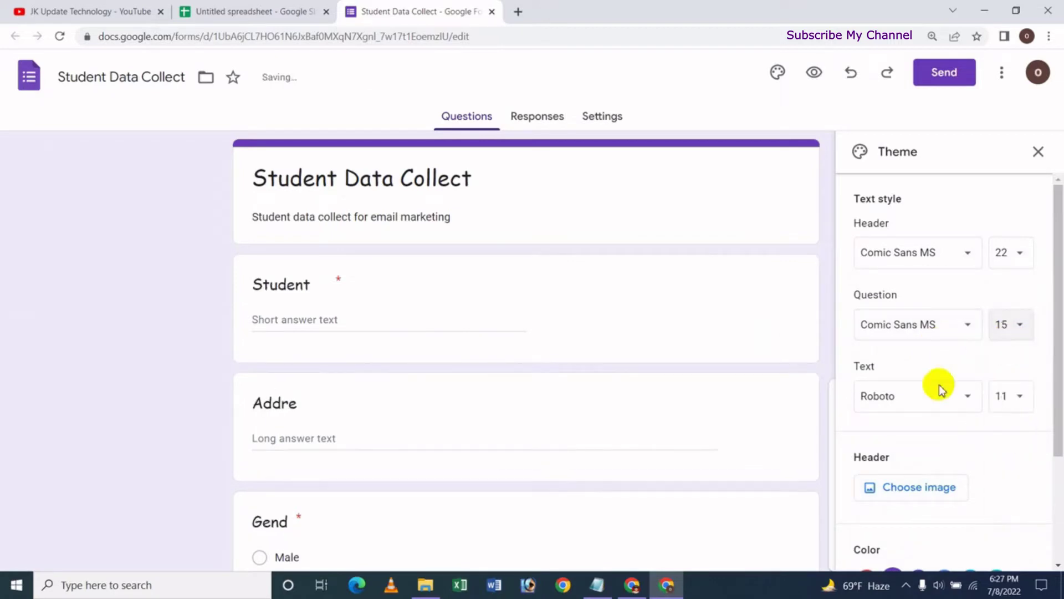
Set the body text font to Comic Sans MS at size 10
{"action": "left_click", "coordinate": [917, 398]}
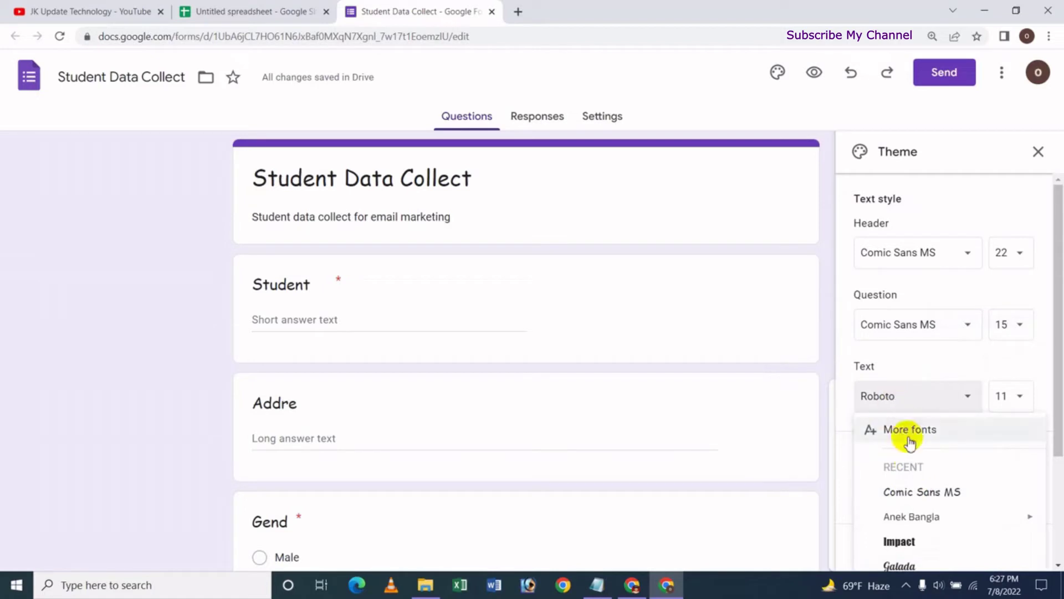
{"action": "left_click", "coordinate": [921, 491]}
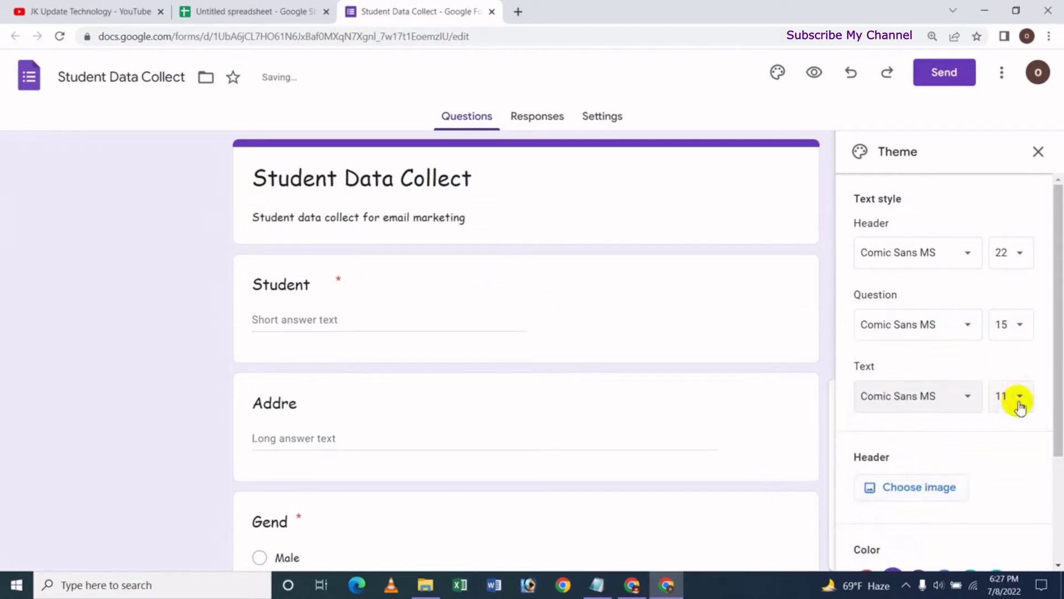
{"action": "left_click", "coordinate": [1017, 398]}
{"action": "left_click", "coordinate": [1007, 455]}
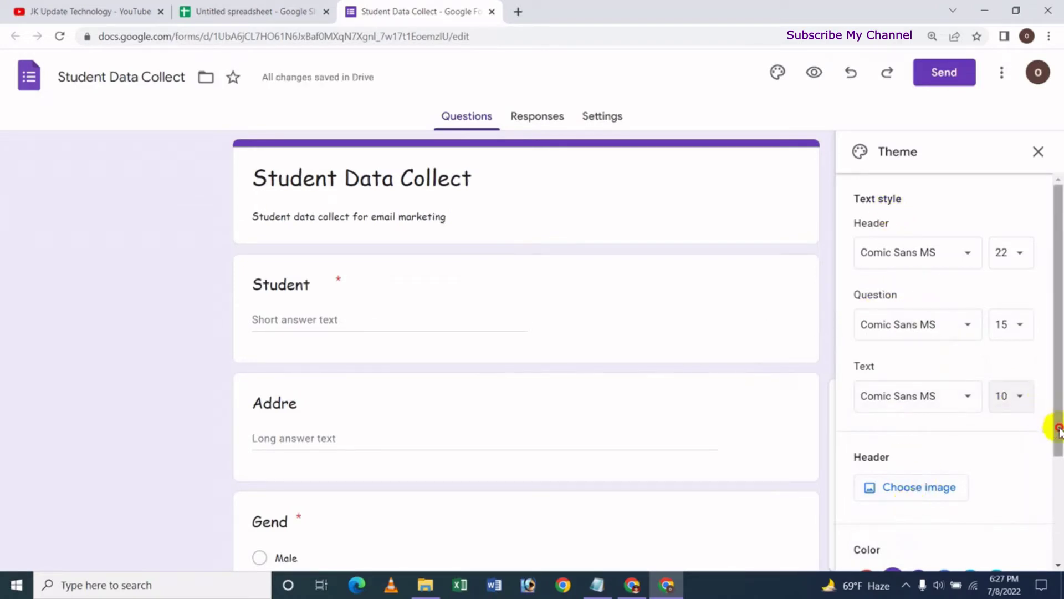
Choose a blue theme colour with a light blue page background, then close the theme panel
{"action": "left_click_drag", "start_coordinate": [1055, 431], "coordinate": [1058, 503]}
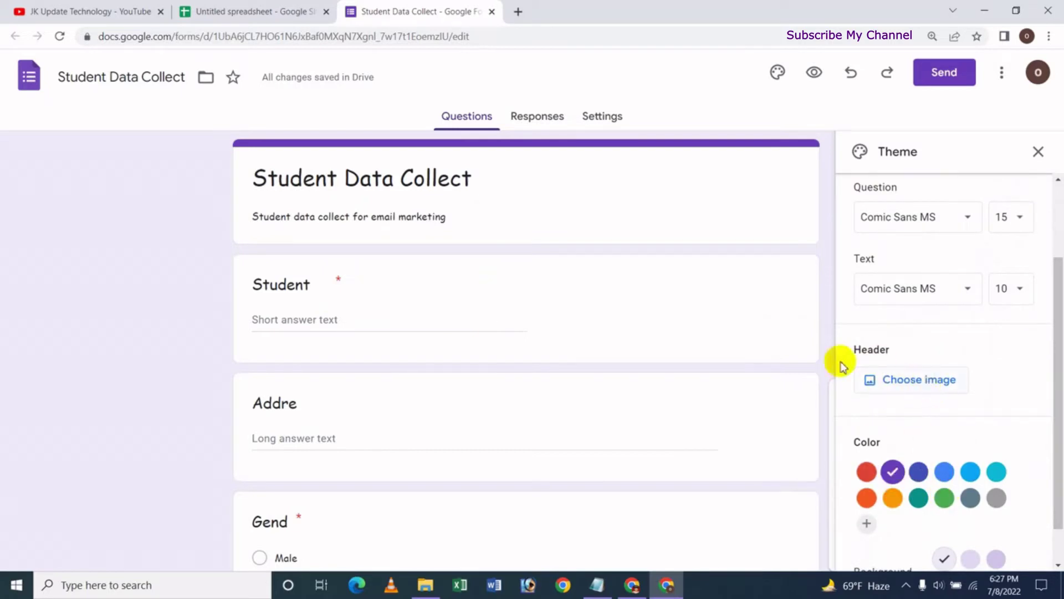
{"action": "left_click_drag", "start_coordinate": [1059, 443], "coordinate": [1053, 495]}
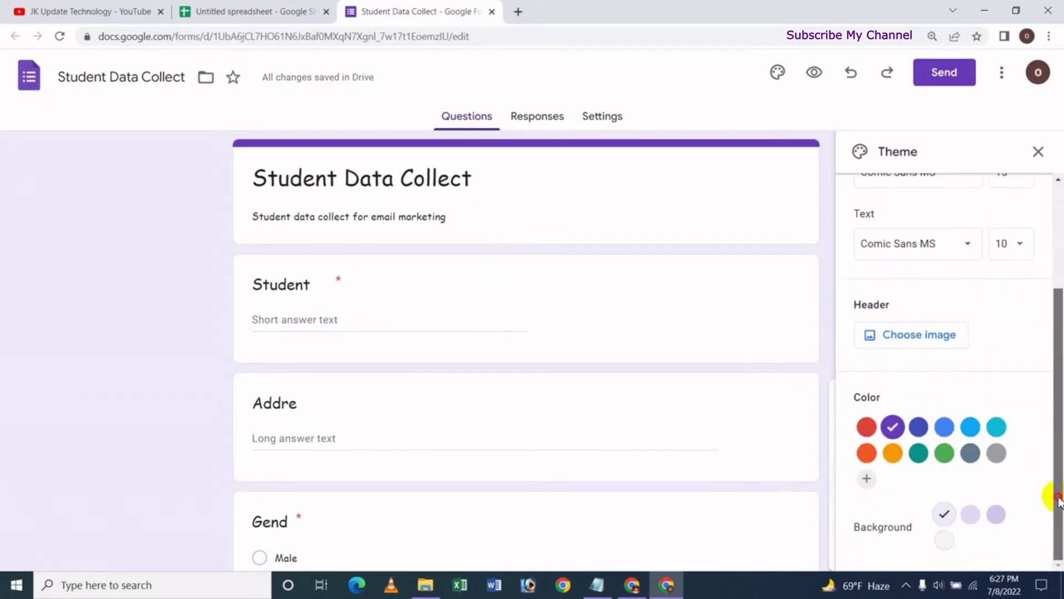
{"action": "left_click", "coordinate": [945, 430]}
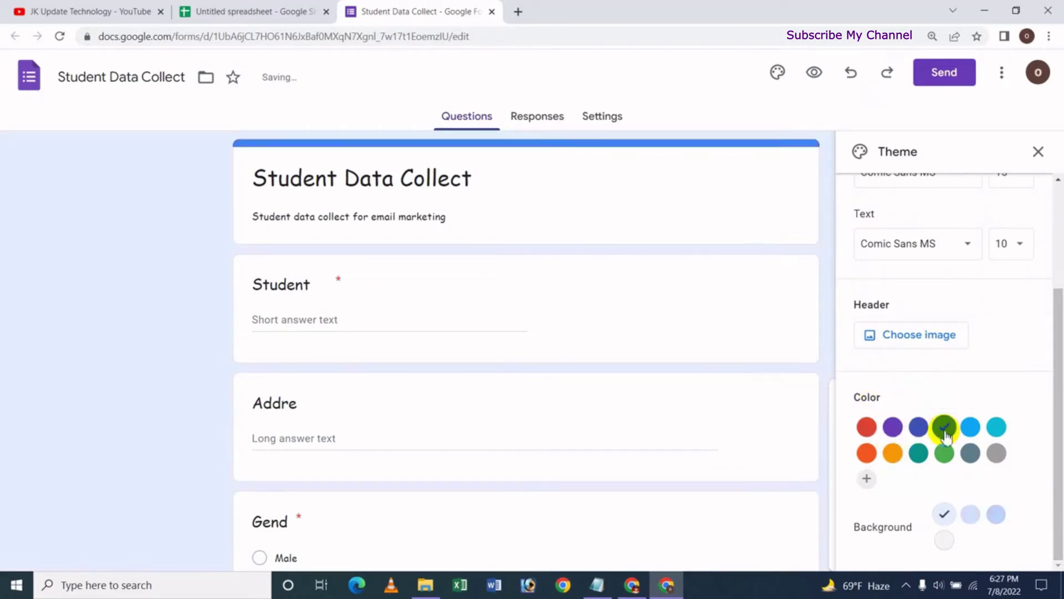
{"action": "left_click", "coordinate": [996, 516]}
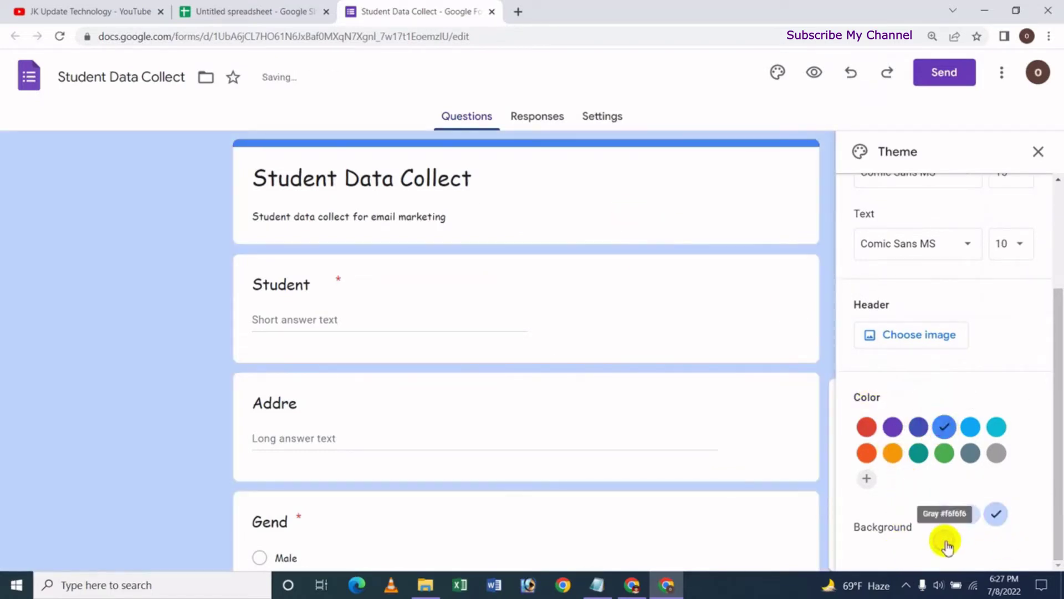
{"action": "left_click", "coordinate": [944, 542]}
{"action": "left_click", "coordinate": [977, 526]}
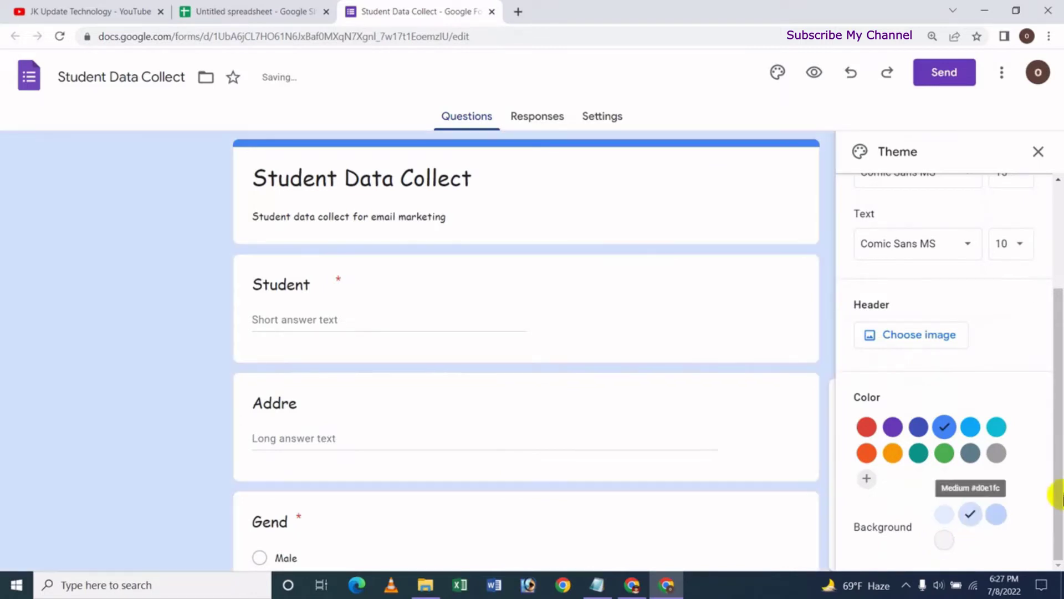
{"action": "left_click_drag", "start_coordinate": [1055, 499], "coordinate": [1052, 285]}
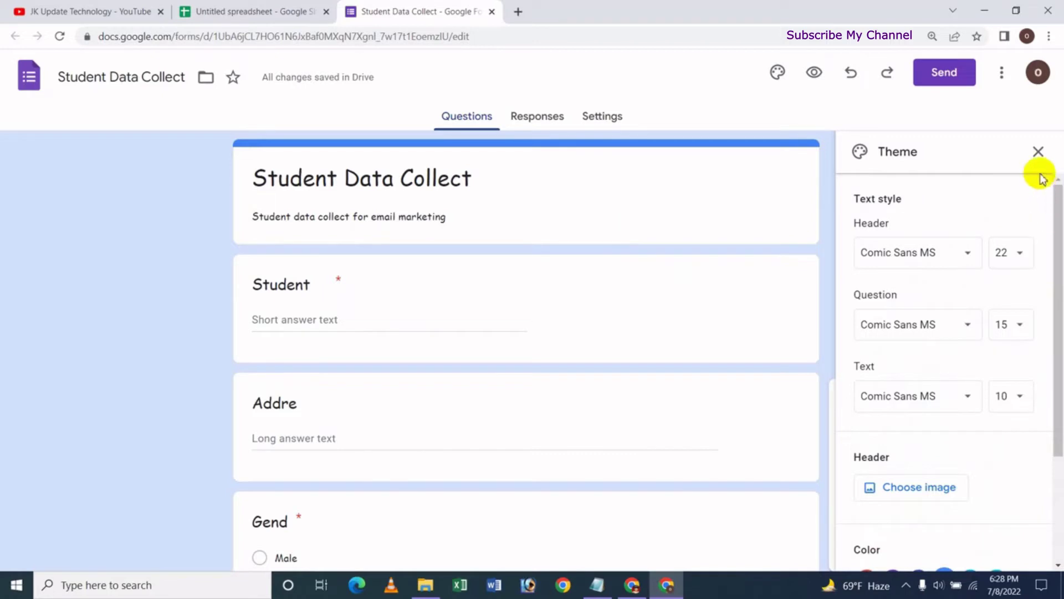
{"action": "left_click", "coordinate": [1038, 153]}
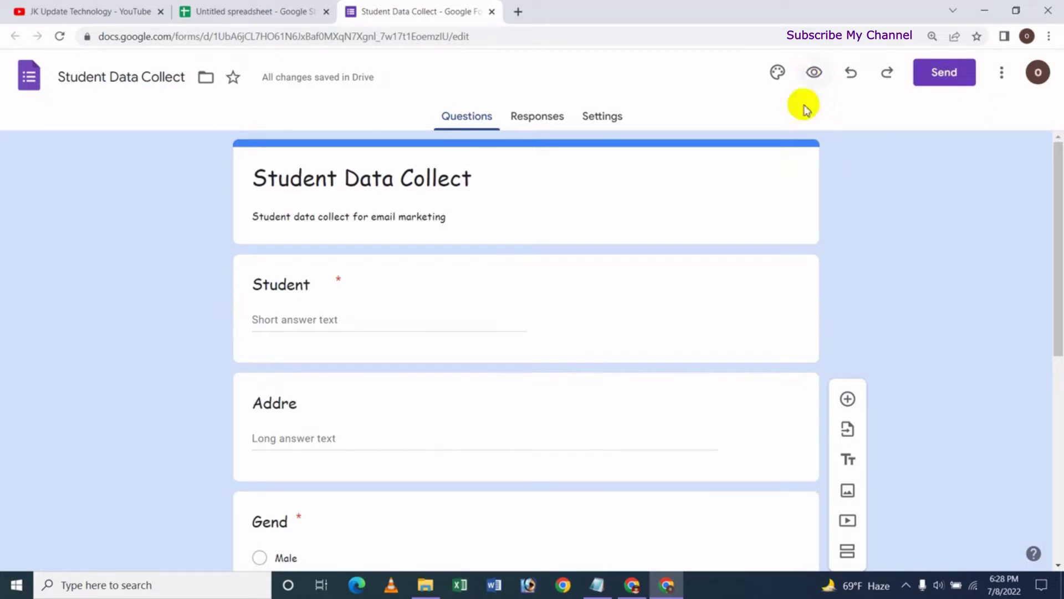
Preview the Student Data Collect form, dismiss the autosave notice, and scroll through all five questions
{"action": "left_click", "coordinate": [815, 72]}
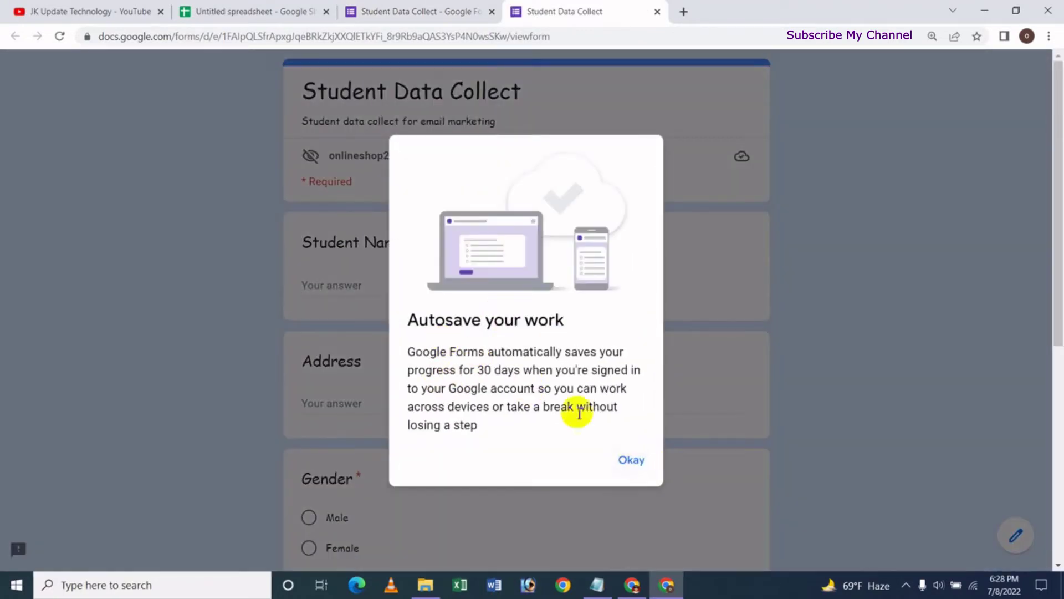
{"action": "left_click", "coordinate": [619, 459]}
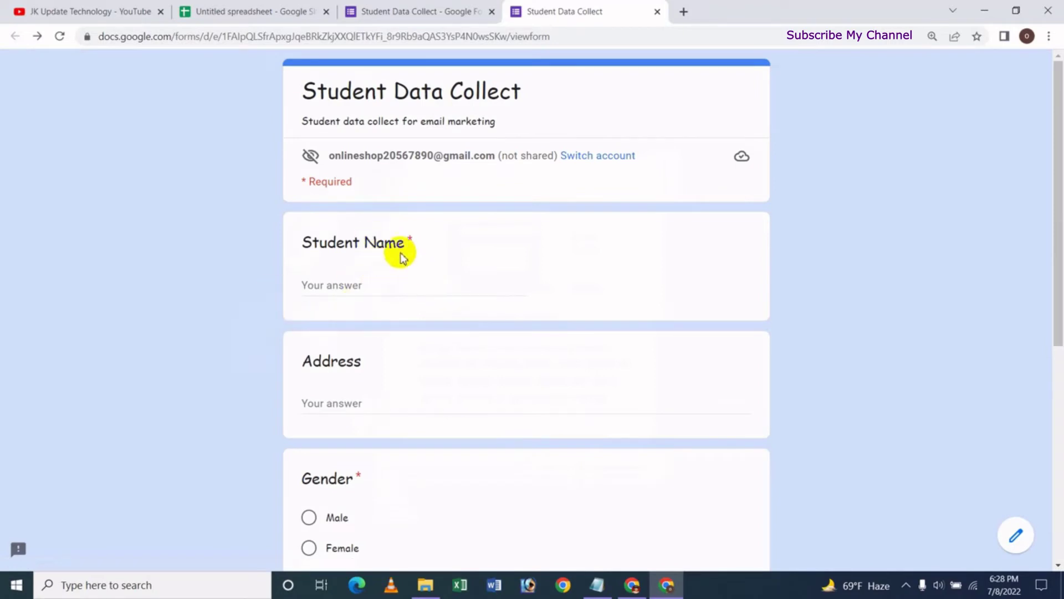
{"action": "left_click_drag", "start_coordinate": [1057, 297], "coordinate": [1057, 333]}
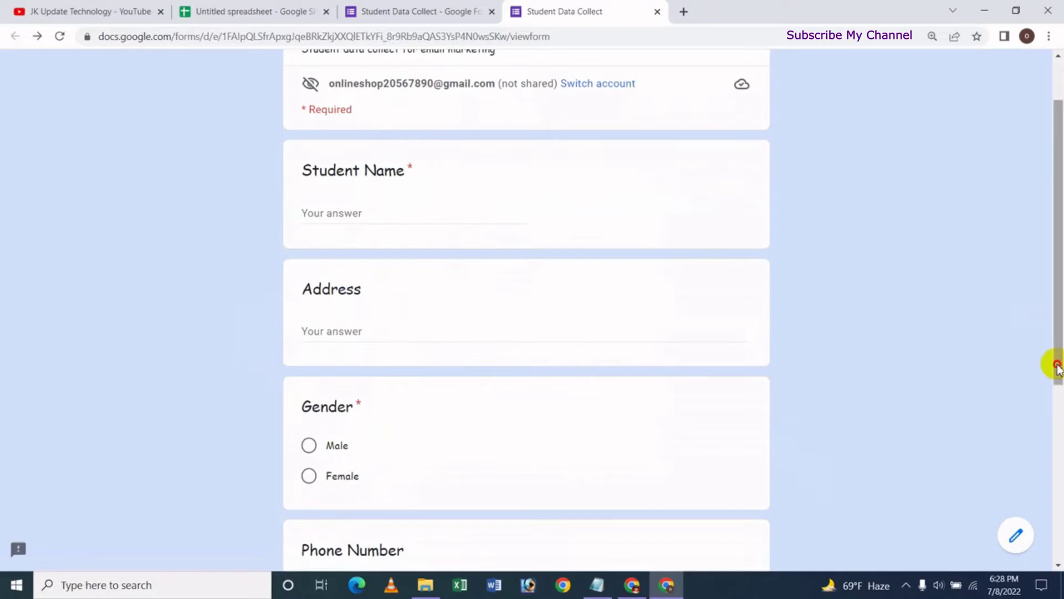
{"action": "left_click_drag", "start_coordinate": [1057, 366], "coordinate": [1057, 496]}
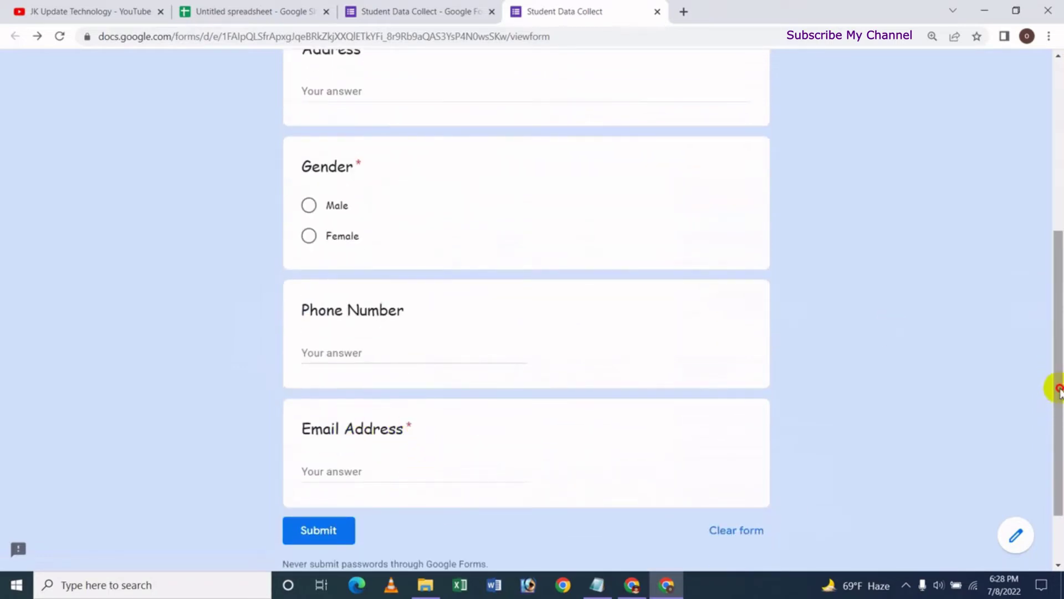
{"action": "left_click_drag", "start_coordinate": [1058, 390], "coordinate": [1058, 345]}
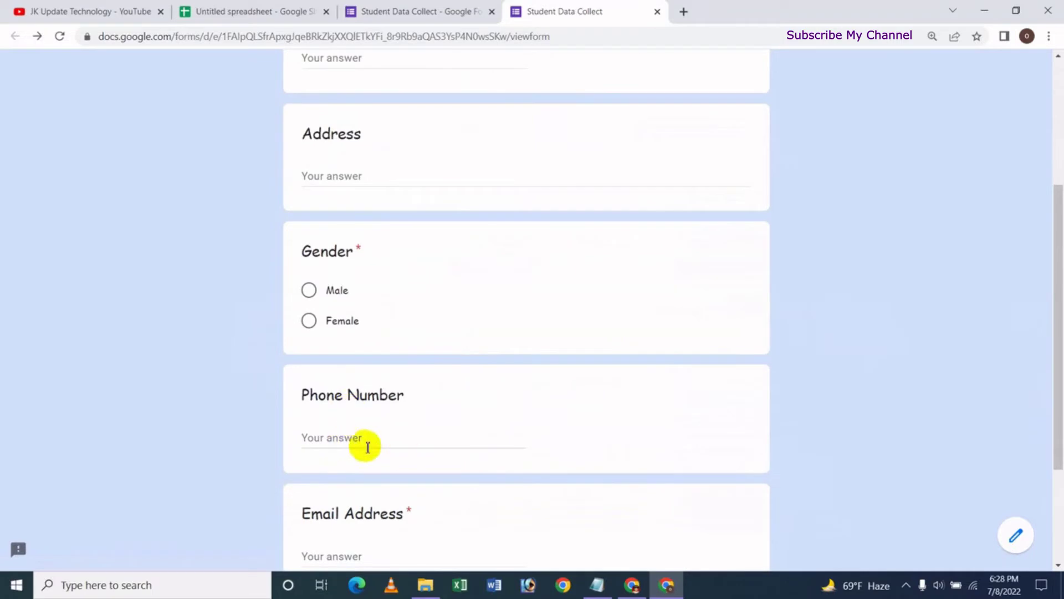
{"action": "left_click_drag", "start_coordinate": [1059, 432], "coordinate": [1059, 513]}
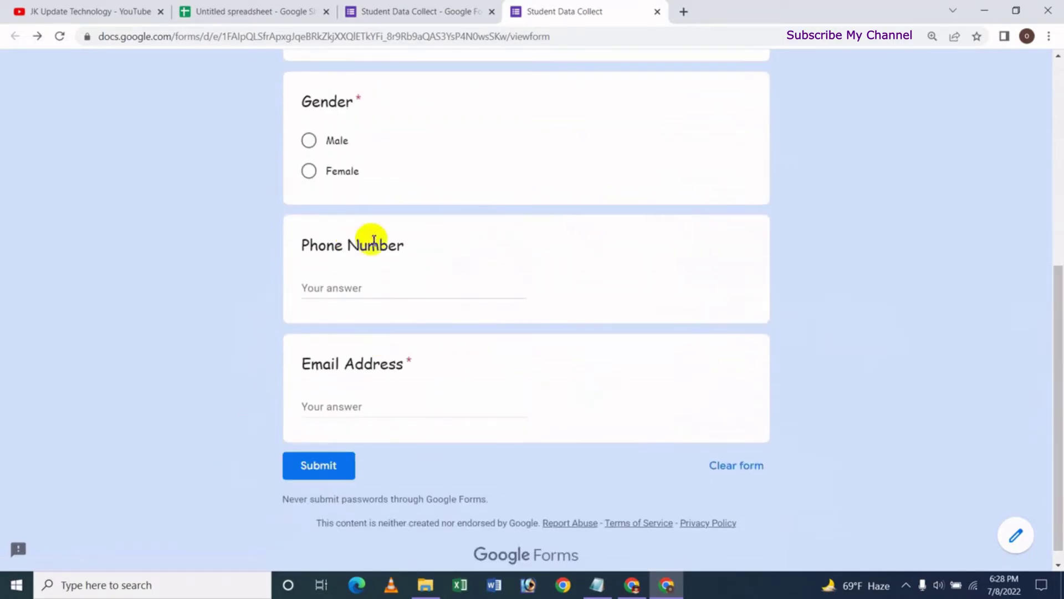
{"action": "left_click_drag", "start_coordinate": [1058, 346], "coordinate": [1058, 72]}
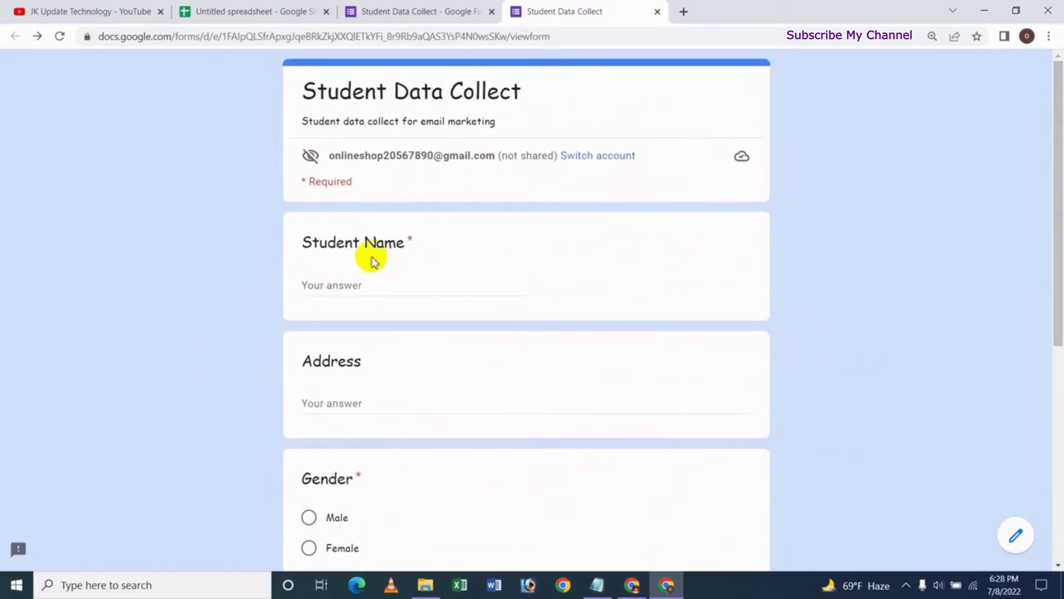
Fill in the student name and address and choose Male as the gender
{"action": "left_click", "coordinate": [352, 285]}
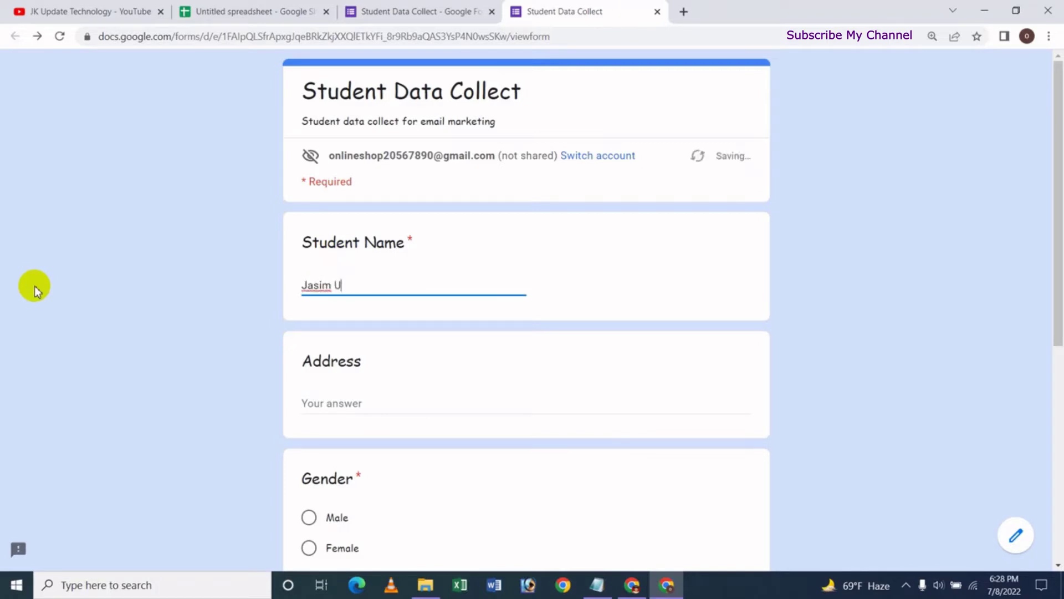
{"action": "left_click", "coordinate": [313, 403]}
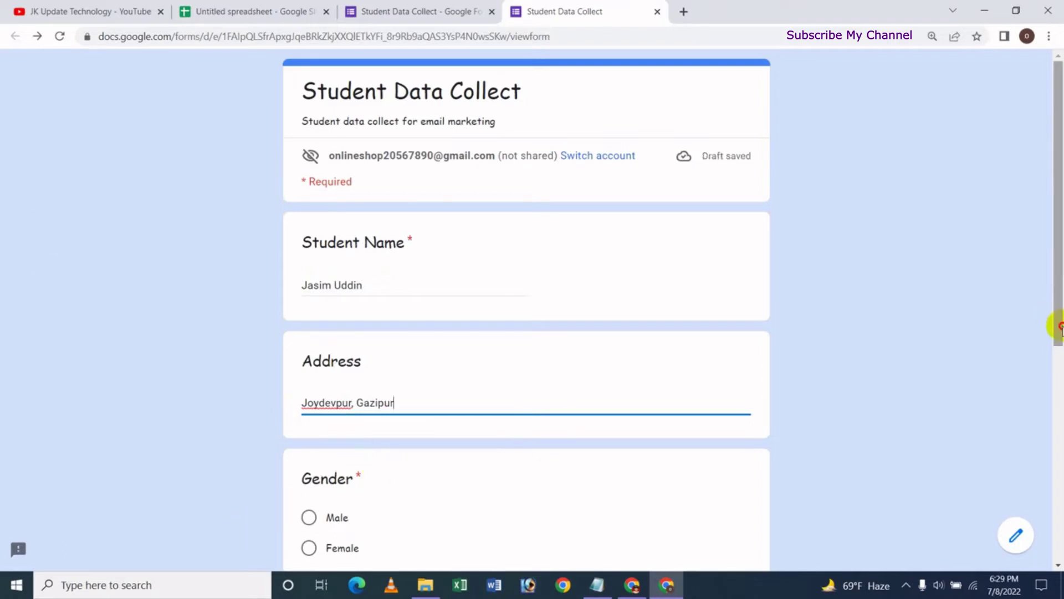
{"action": "left_click_drag", "start_coordinate": [1060, 327], "coordinate": [970, 404]}
{"action": "left_click", "coordinate": [310, 358]}
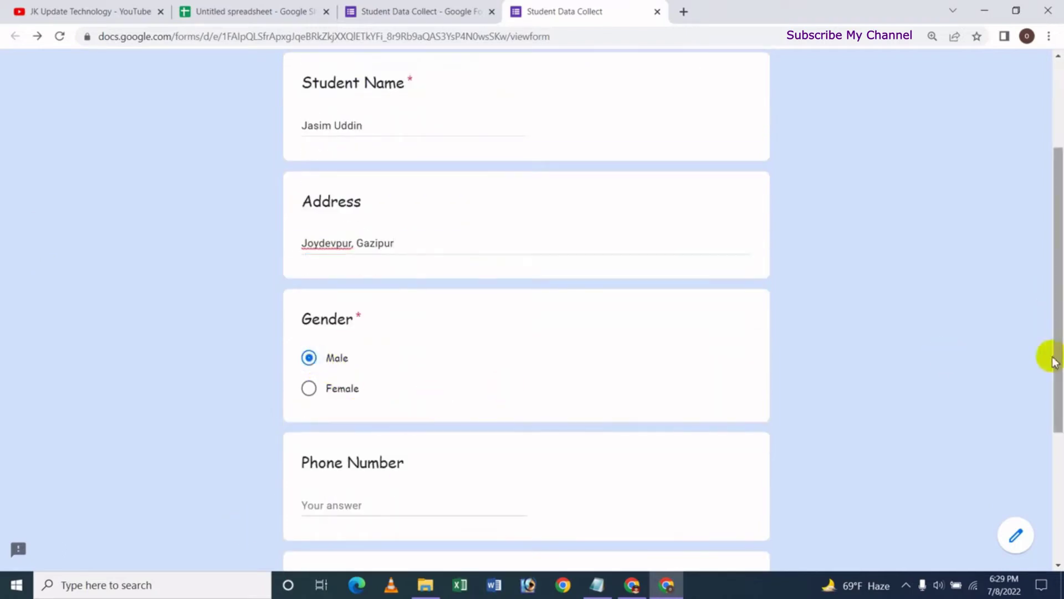
{"action": "scroll", "coordinate": [1058, 440], "scroll_direction": "down", "scroll_amount": 3}
Enter the phone number and email address, submit the response, and view the response spreadsheet
{"action": "left_click", "coordinate": [340, 354]}
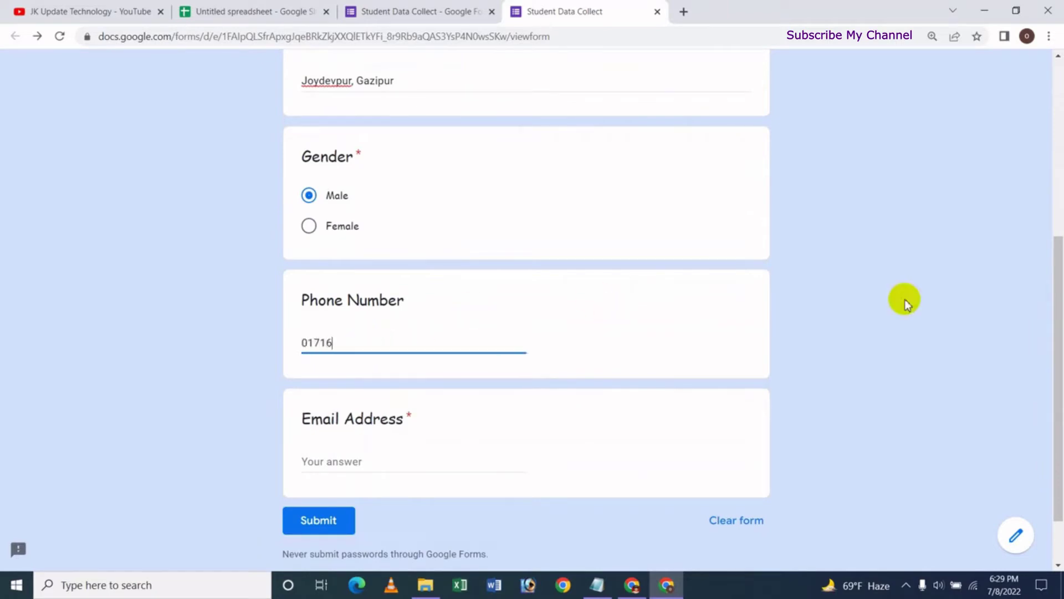
{"action": "left_click", "coordinate": [332, 462]}
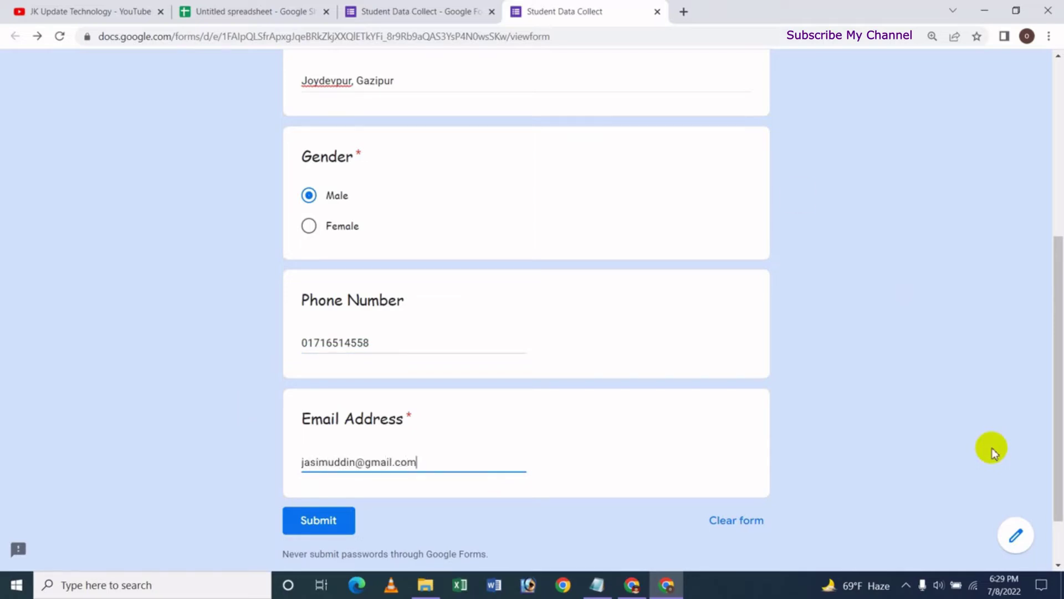
{"action": "mouse_move", "coordinate": [1053, 300]}
{"action": "left_mouse_down"}
{"action": "mouse_move", "coordinate": [1049, 181]}
{"action": "mouse_move", "coordinate": [1047, 338]}
{"action": "left_mouse_up"}
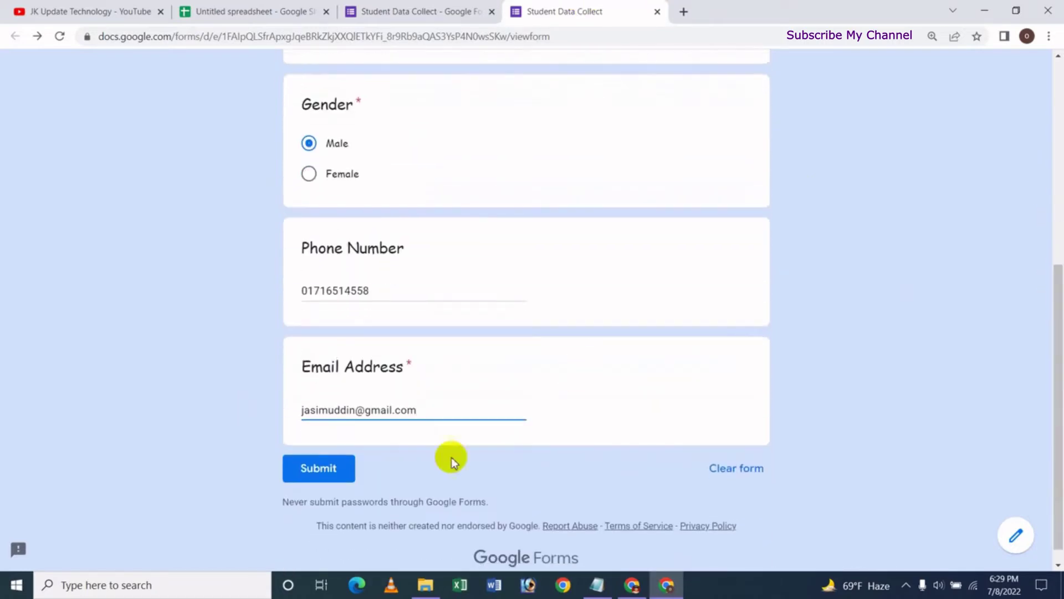
{"action": "left_click", "coordinate": [320, 469]}
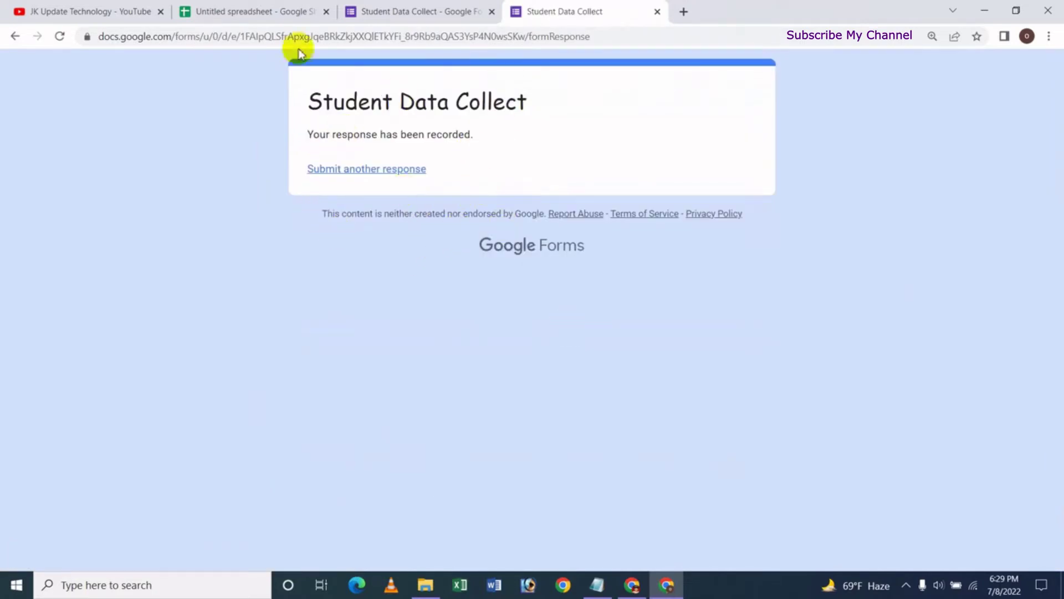
{"action": "left_click", "coordinate": [247, 14]}
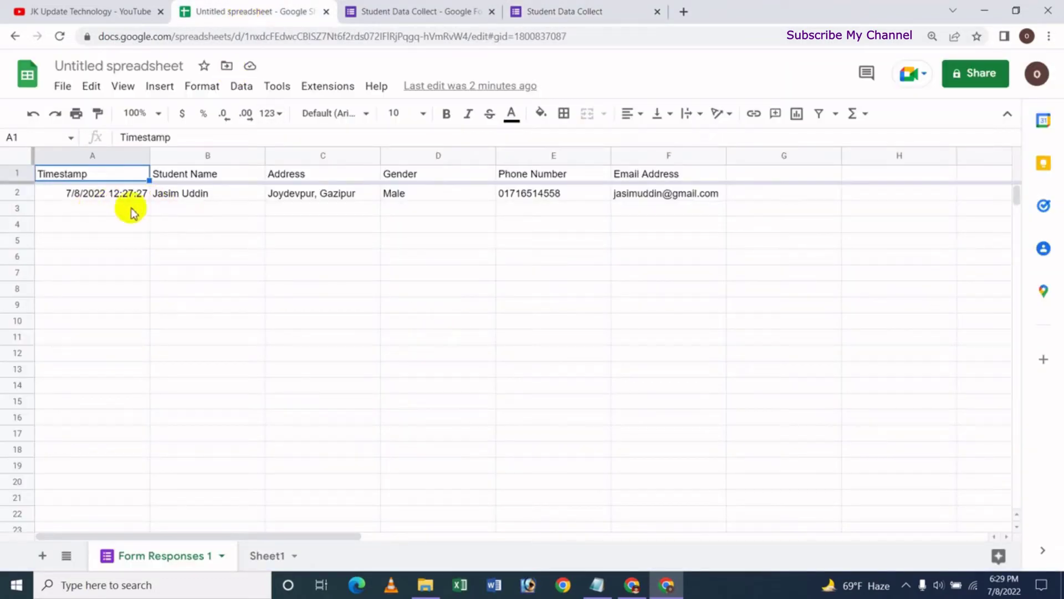
Check the submitted row 2 in Form Responses 1, then return to the form's confirmation page
{"action": "left_click", "coordinate": [93, 210]}
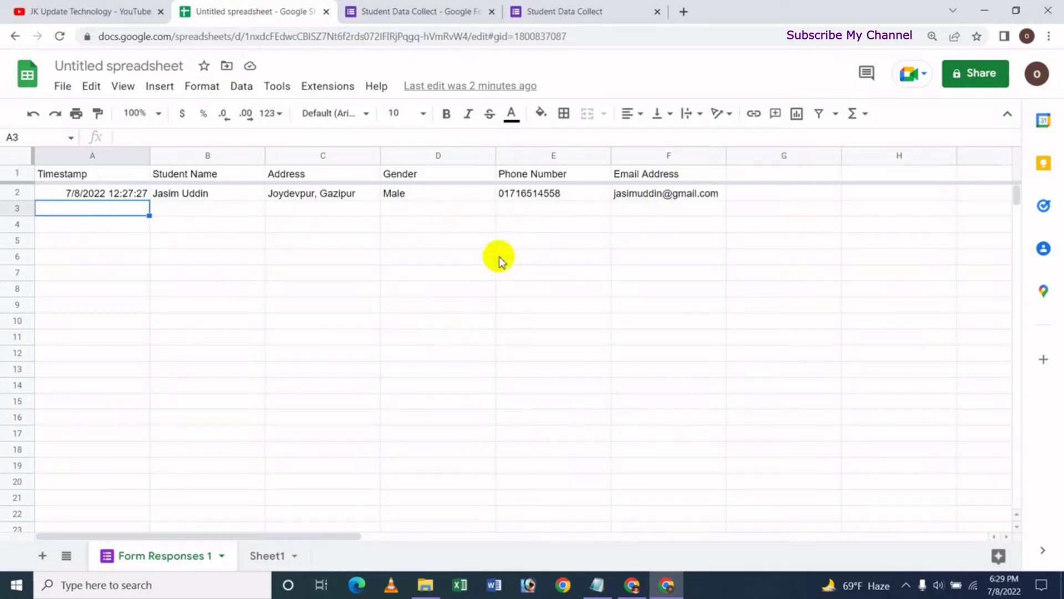
{"action": "left_click", "coordinate": [575, 12]}
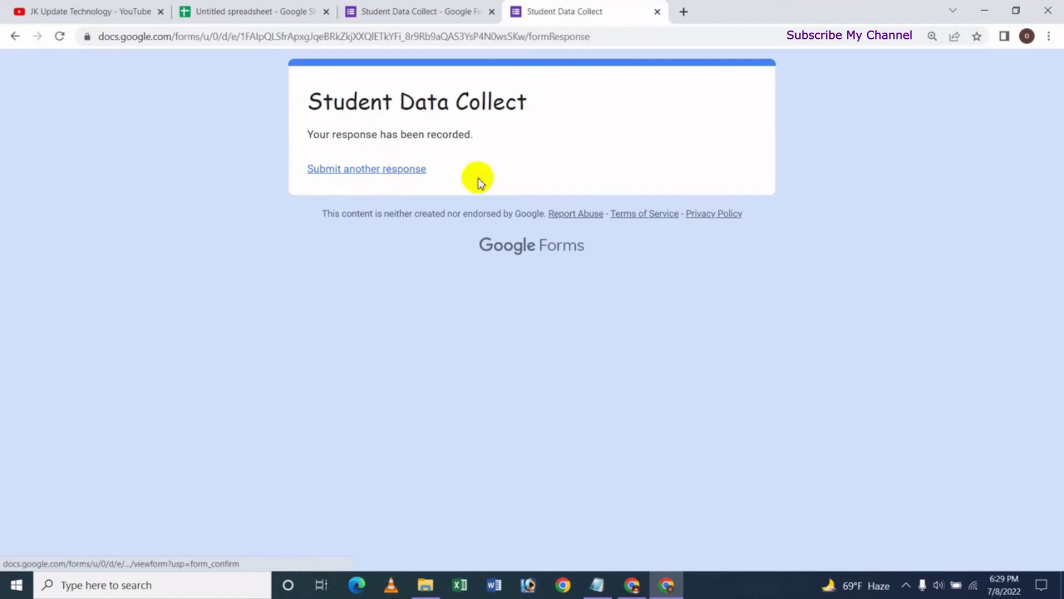
Start another response, enter a student name, and choose Male as the gender
{"action": "left_click", "coordinate": [355, 174]}
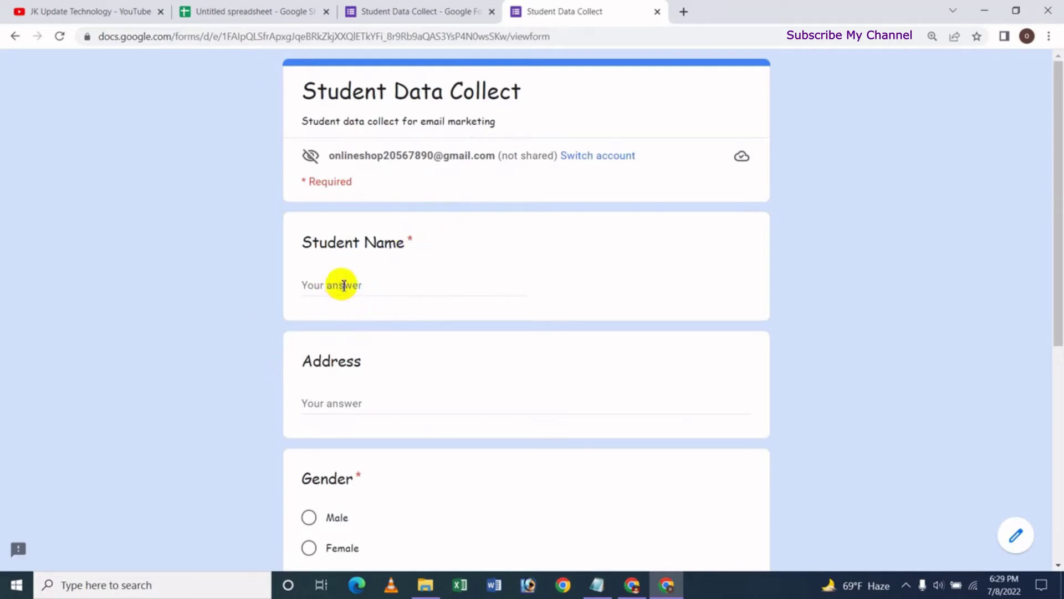
{"action": "left_click", "coordinate": [327, 403]}
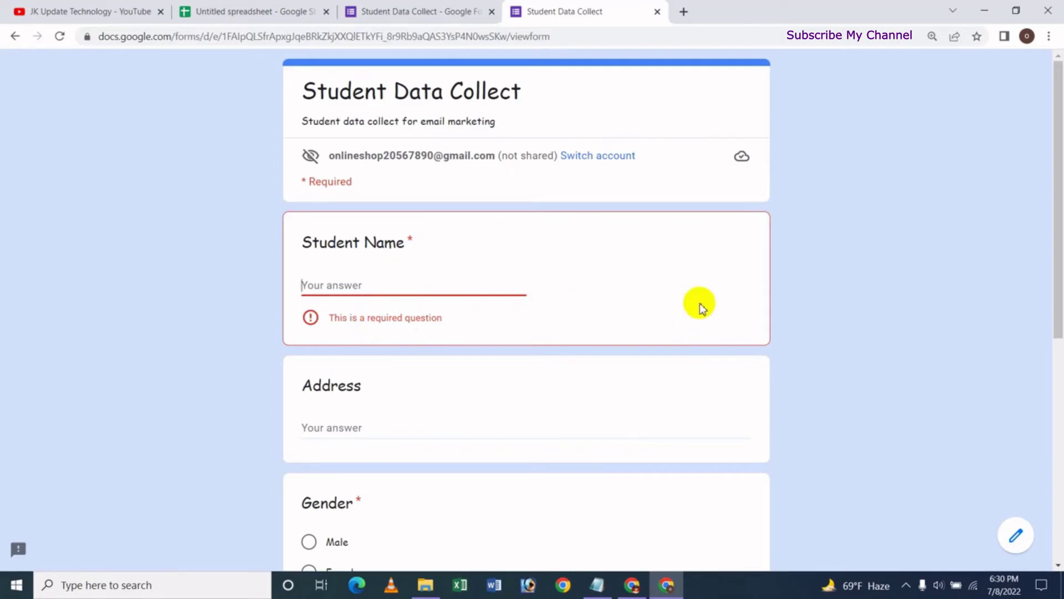
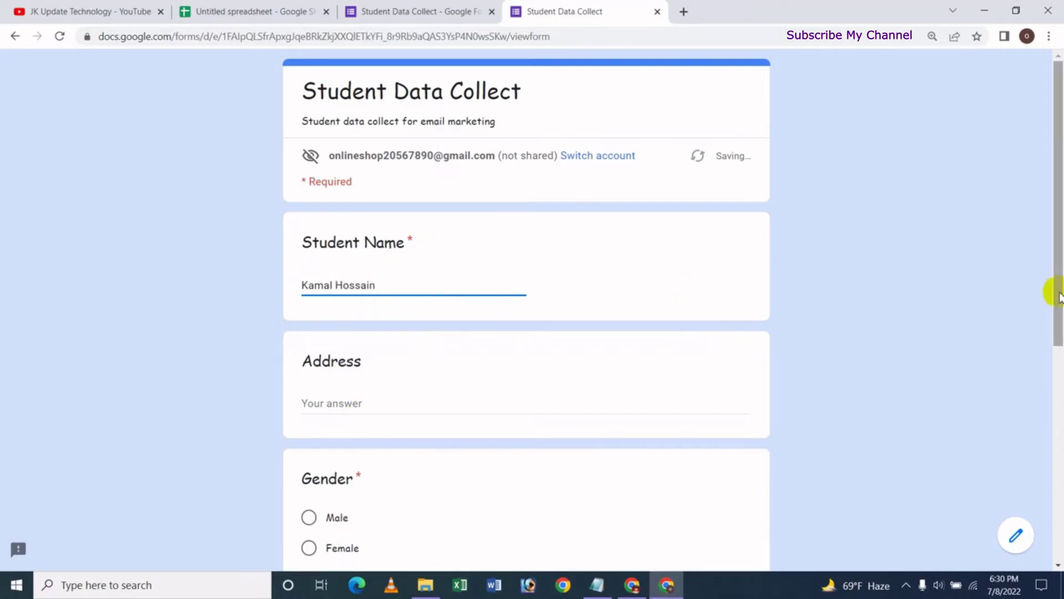
{"action": "left_click_drag", "start_coordinate": [1060, 327], "coordinate": [1061, 331]}
{"action": "scroll", "coordinate": [1060, 331], "scroll_direction": "down", "scroll_amount": 3}
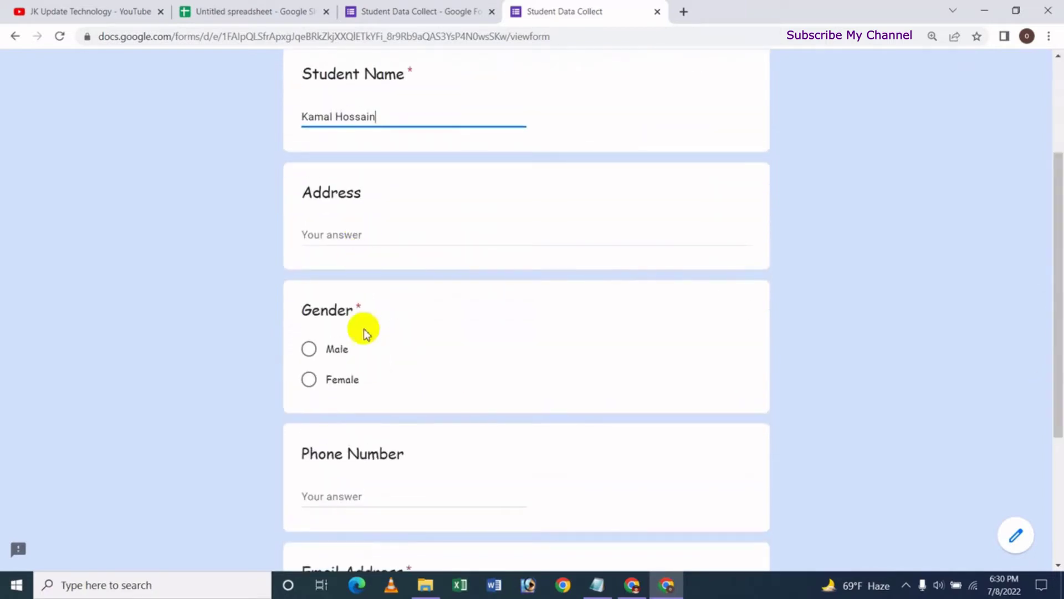
{"action": "left_click", "coordinate": [309, 349]}
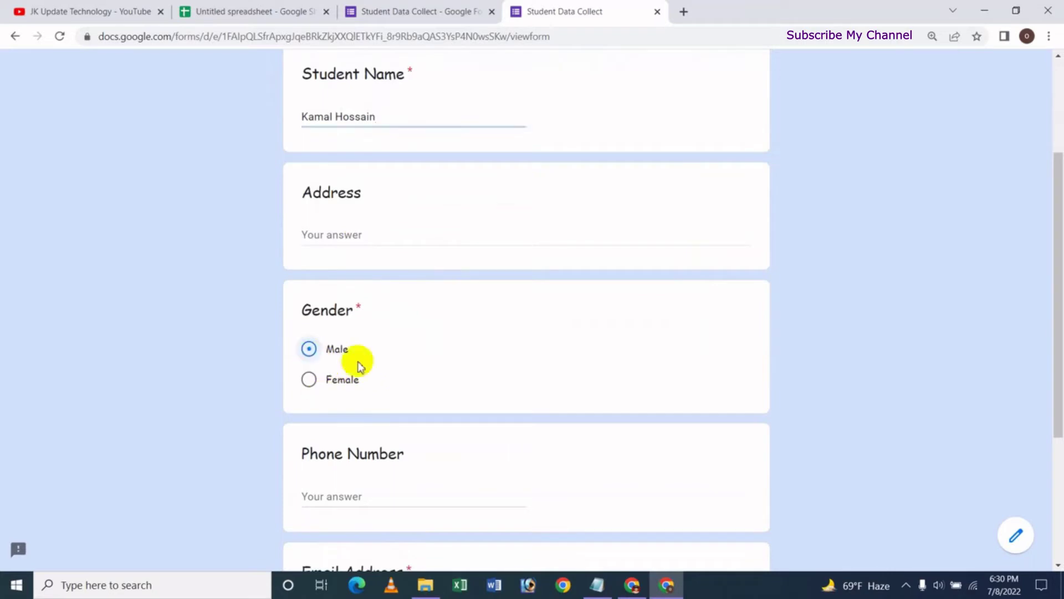
{"action": "left_click_drag", "start_coordinate": [1060, 399], "coordinate": [1034, 463]}
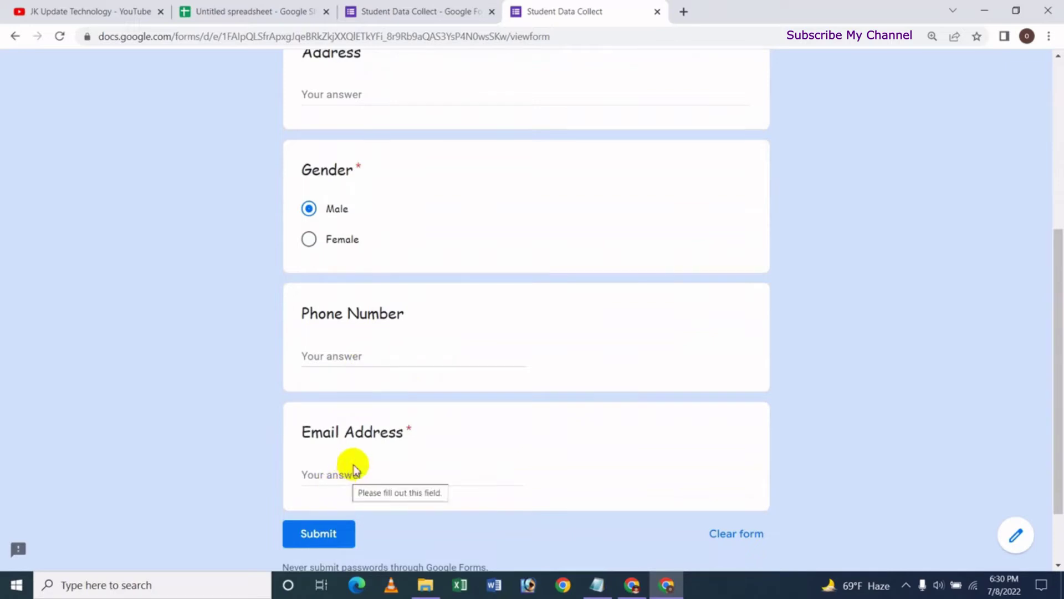
Add the required email when submission is blocked, resubmit, and check row 3 in the spreadsheet
{"action": "left_click", "coordinate": [319, 534]}
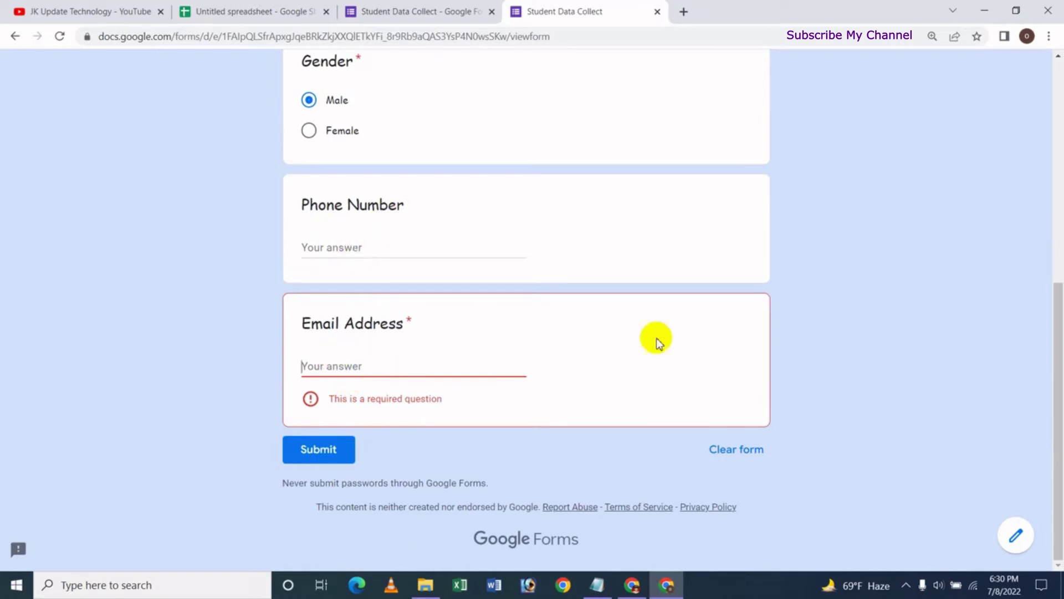
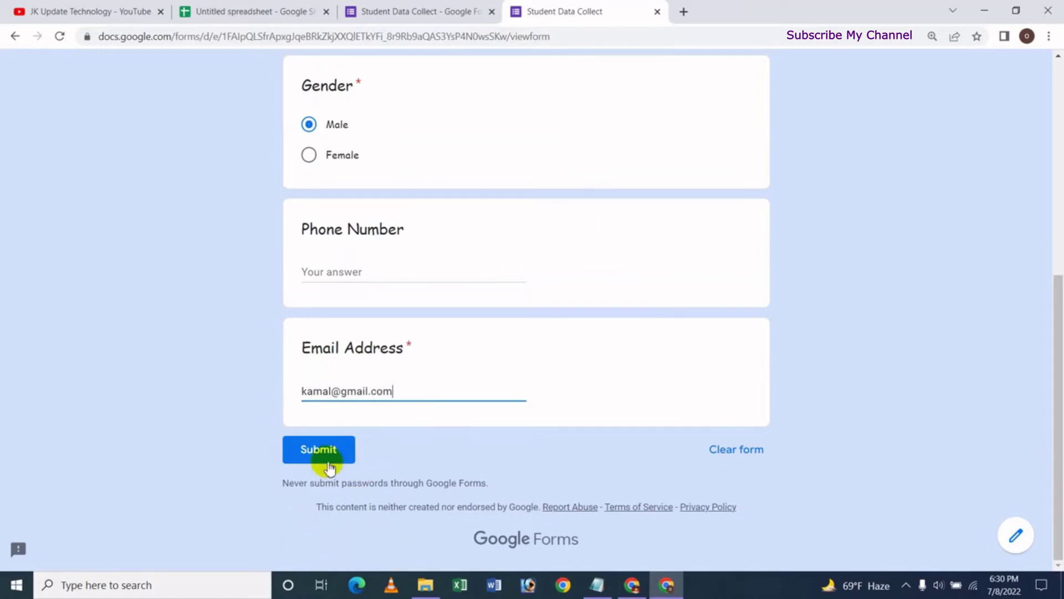
{"action": "left_click", "coordinate": [321, 456]}
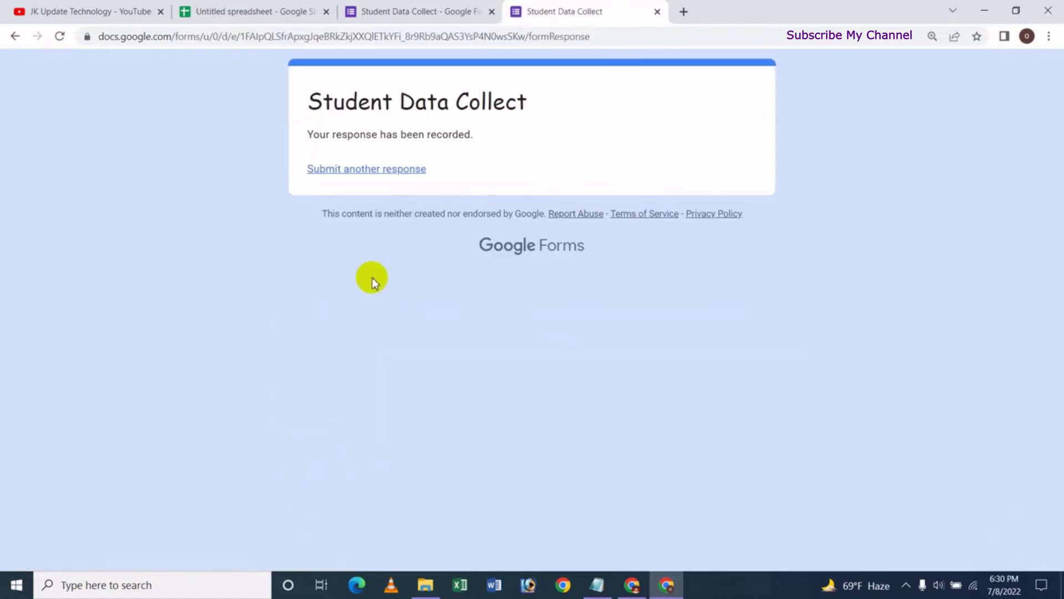
{"action": "left_click", "coordinate": [239, 11]}
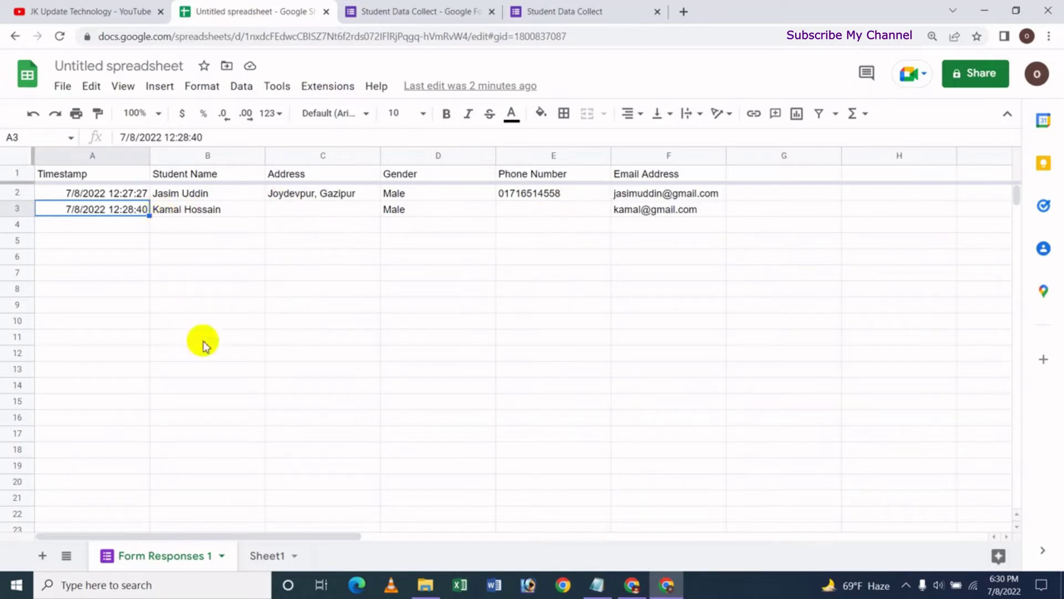
Return to the confirmation page, open a fresh blank copy of the form, then go back to the editor
{"action": "left_click", "coordinate": [579, 11]}
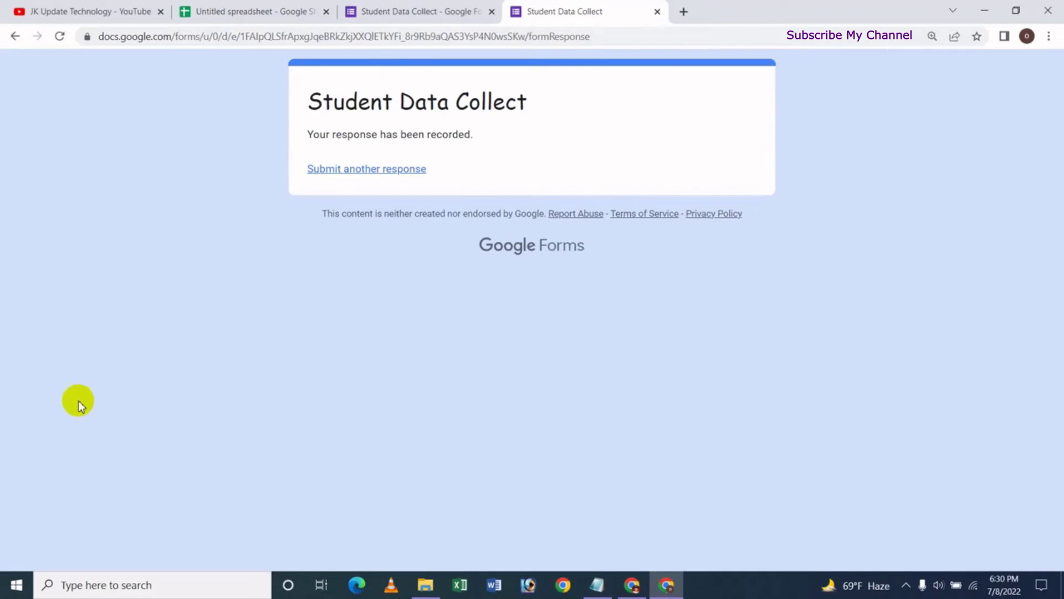
{"action": "left_click", "coordinate": [379, 179]}
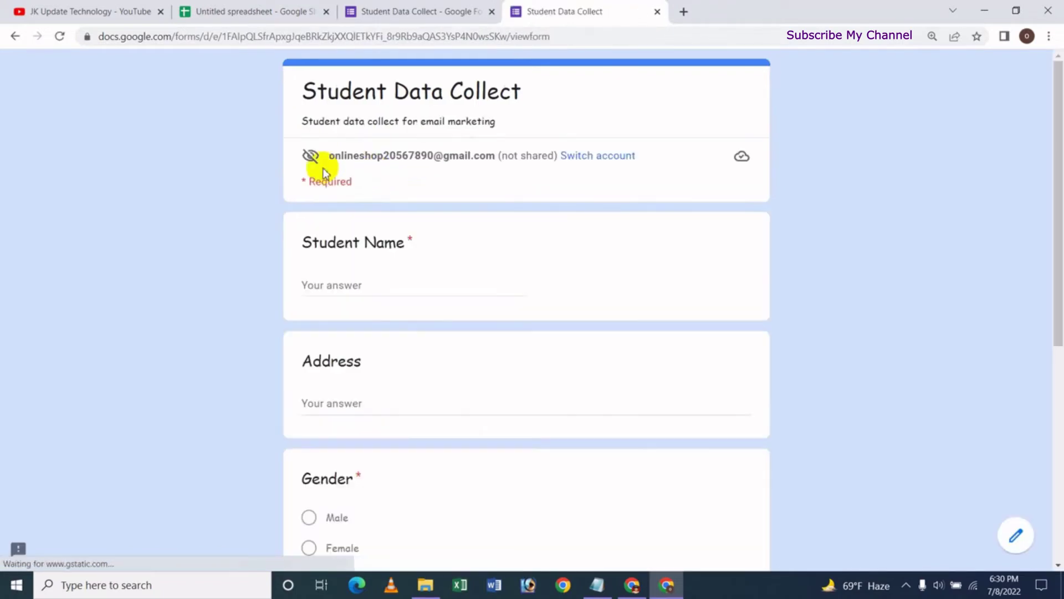
{"action": "mouse_move", "coordinate": [1057, 323]}
{"action": "left_mouse_down"}
{"action": "mouse_move", "coordinate": [1052, 404]}
{"action": "mouse_move", "coordinate": [1040, 301]}
{"action": "mouse_move", "coordinate": [996, 144]}
{"action": "left_mouse_up"}
{"action": "left_click", "coordinate": [429, 17]}
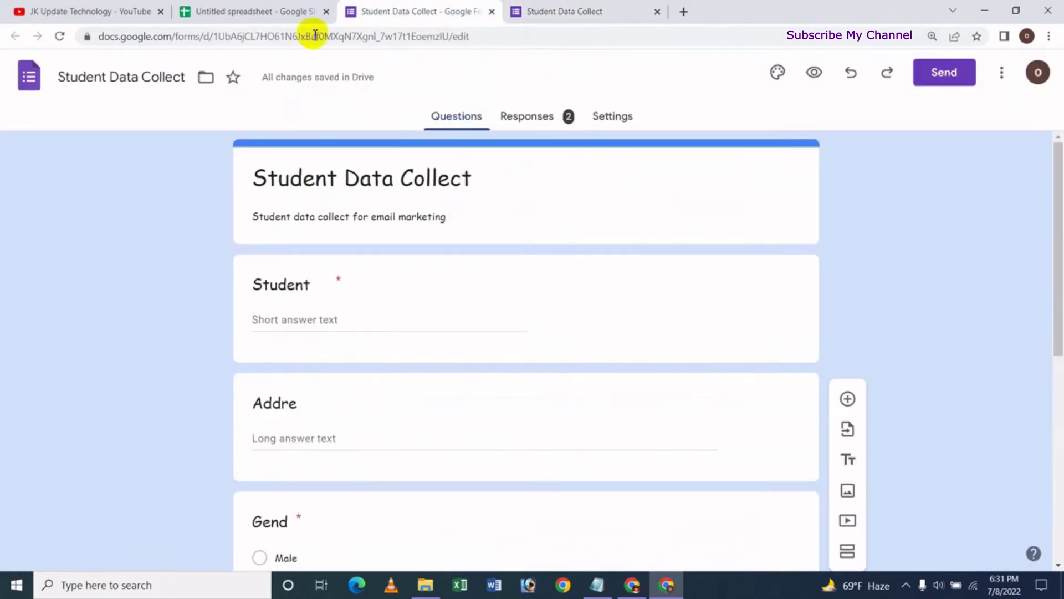
Review the Responses summary of 2 submissions, comparing names, address, gender chart and emails with the spreadsheet
{"action": "left_click", "coordinate": [272, 11]}
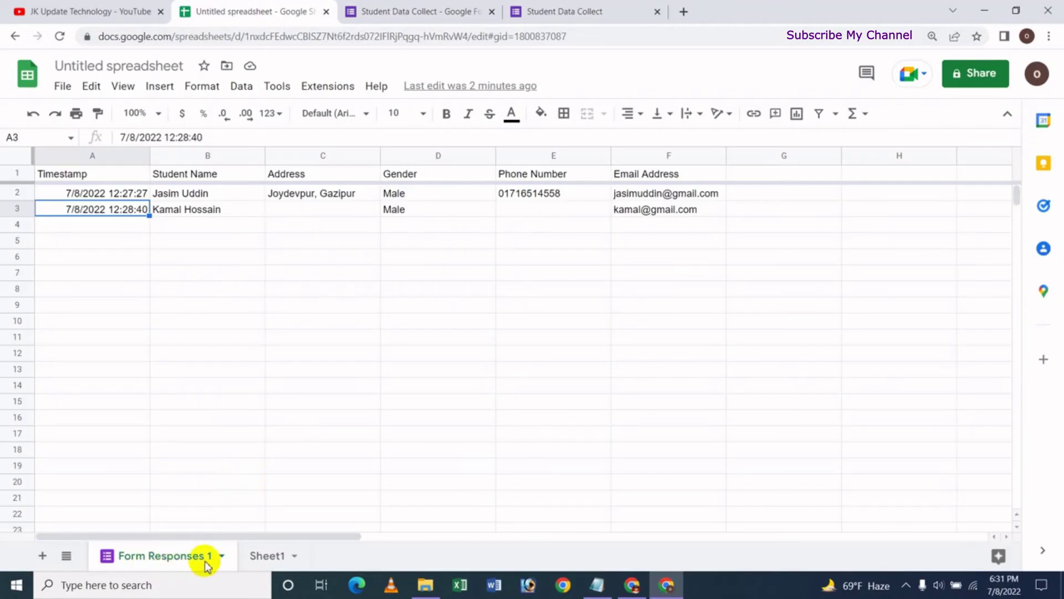
{"action": "left_click", "coordinate": [402, 11]}
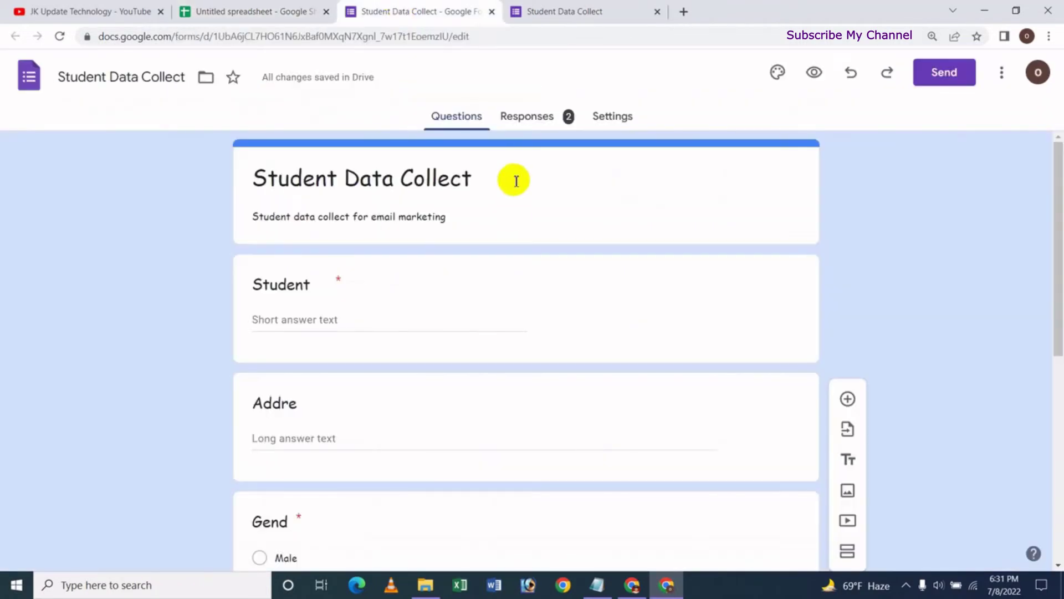
{"action": "left_click", "coordinate": [532, 118]}
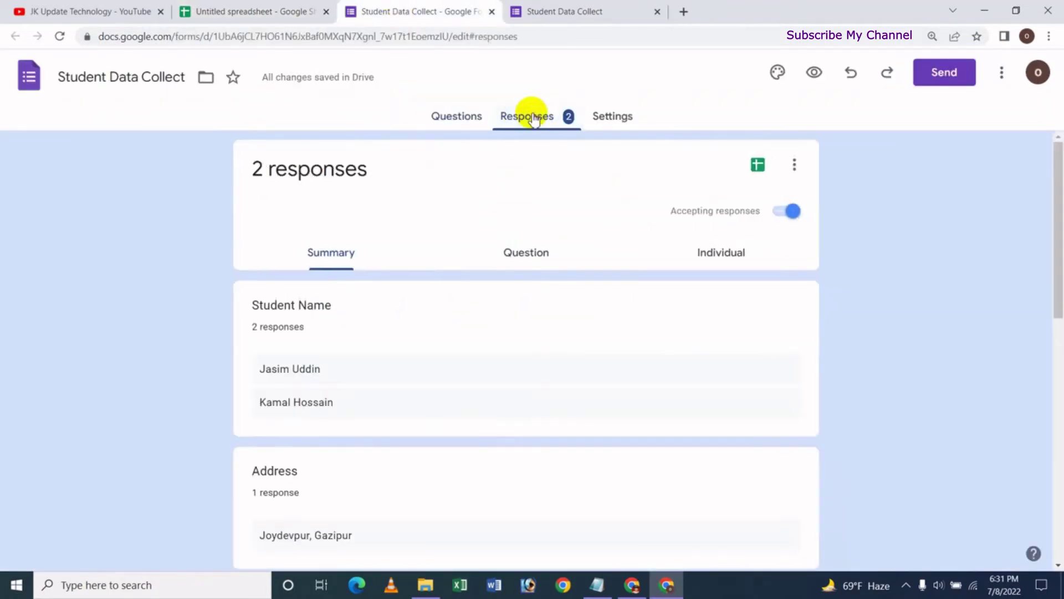
{"action": "left_click", "coordinate": [233, 10]}
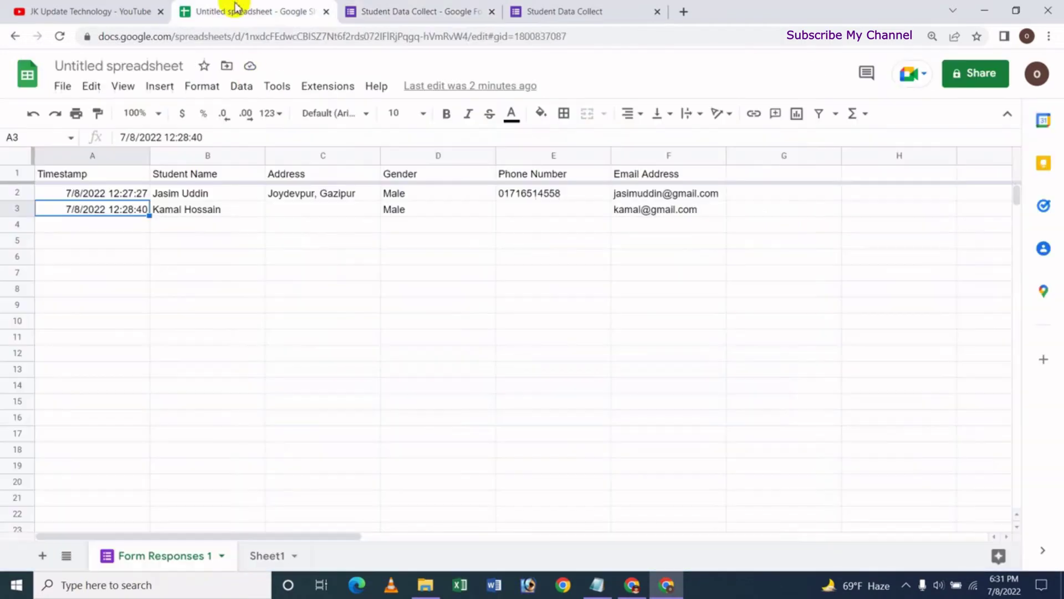
{"action": "left_click", "coordinate": [418, 10]}
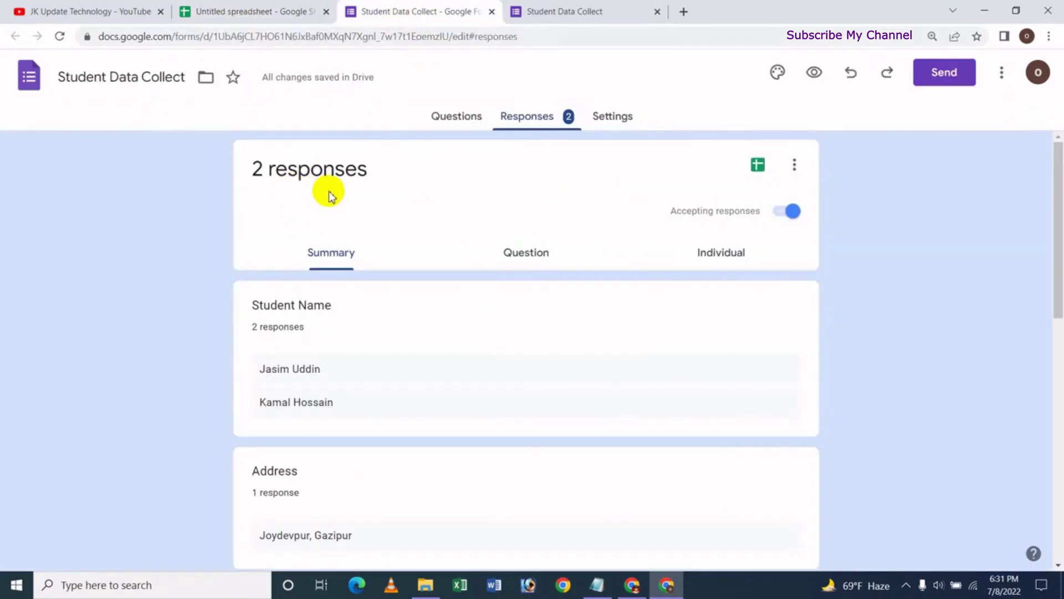
{"action": "left_click_drag", "start_coordinate": [1055, 285], "coordinate": [1059, 318]}
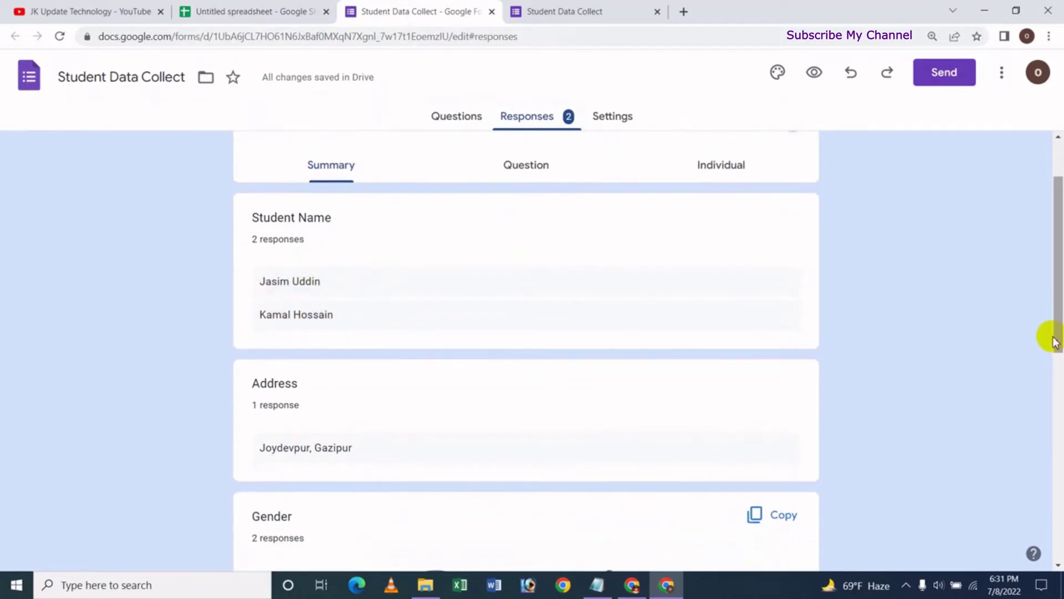
{"action": "left_click_drag", "start_coordinate": [1058, 336], "coordinate": [1055, 424]}
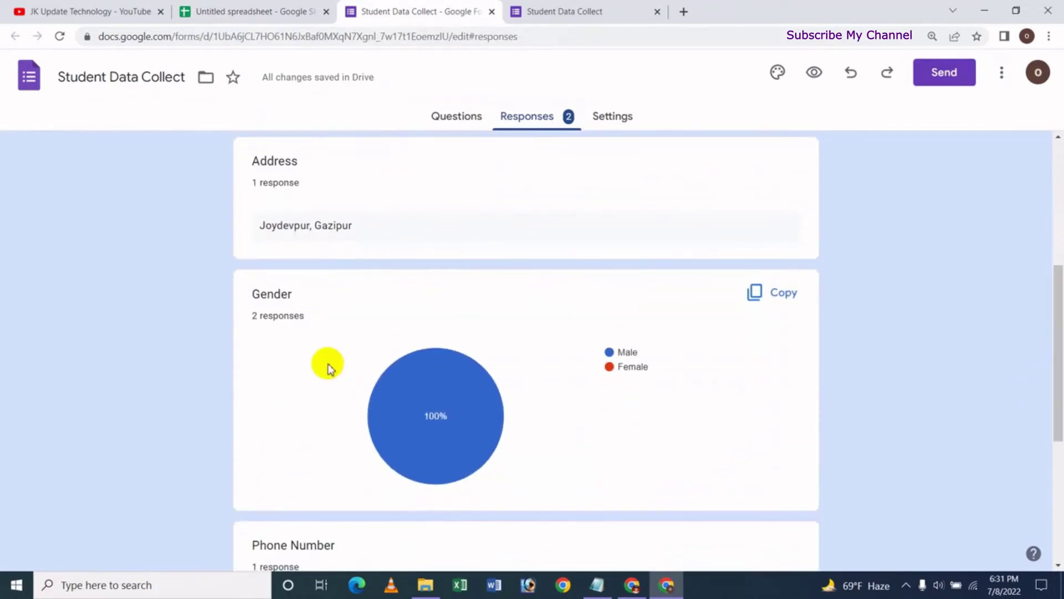
{"action": "left_click_drag", "start_coordinate": [1055, 363], "coordinate": [1055, 493]}
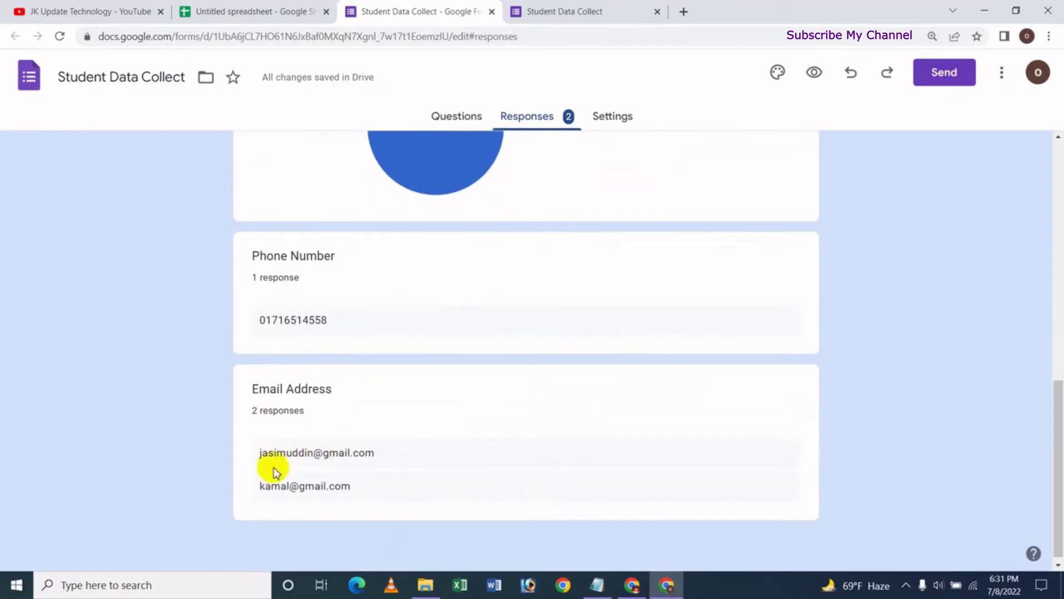
{"action": "left_click_drag", "start_coordinate": [1045, 233], "coordinate": [1045, 130]}
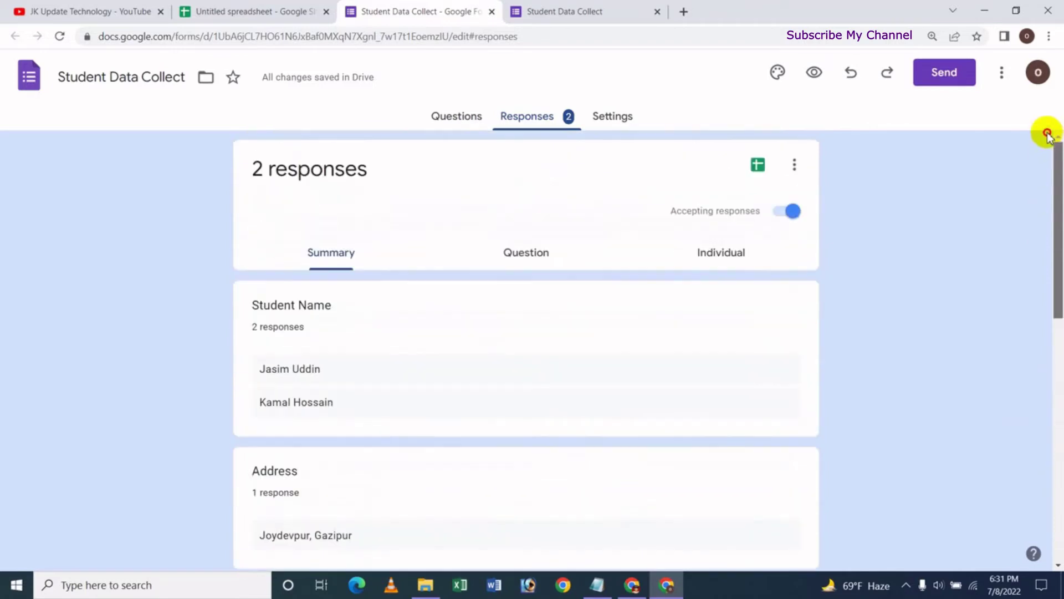
{"action": "left_click", "coordinate": [610, 130]}
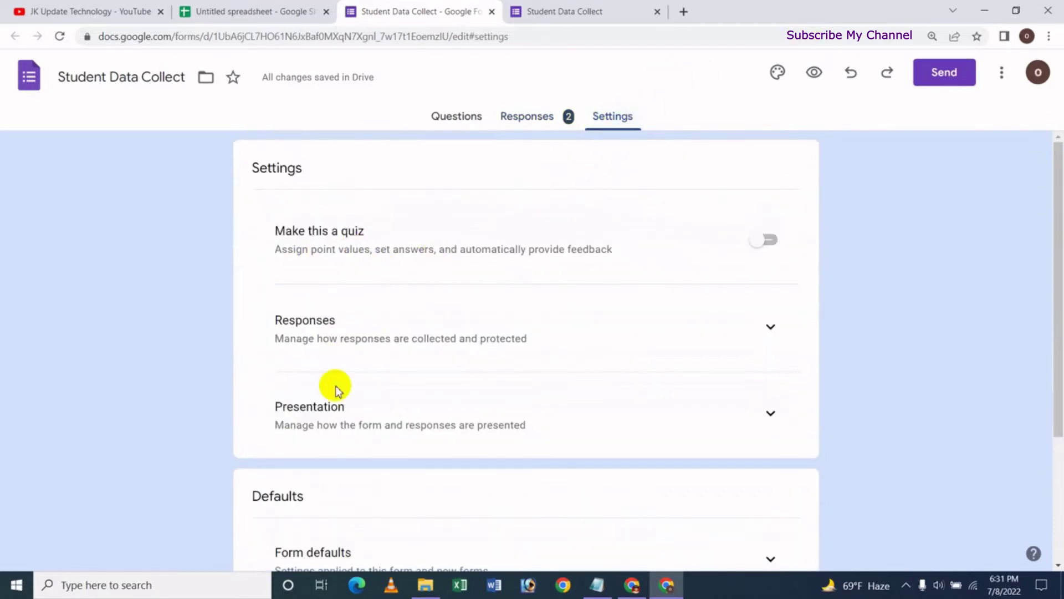
Return from Settings to the Questions tab and bring up the Send form email dialog
{"action": "mouse_move", "coordinate": [1056, 373]}
{"action": "left_mouse_down"}
{"action": "mouse_move", "coordinate": [1056, 516]}
{"action": "mouse_move", "coordinate": [1056, 202]}
{"action": "left_mouse_up"}
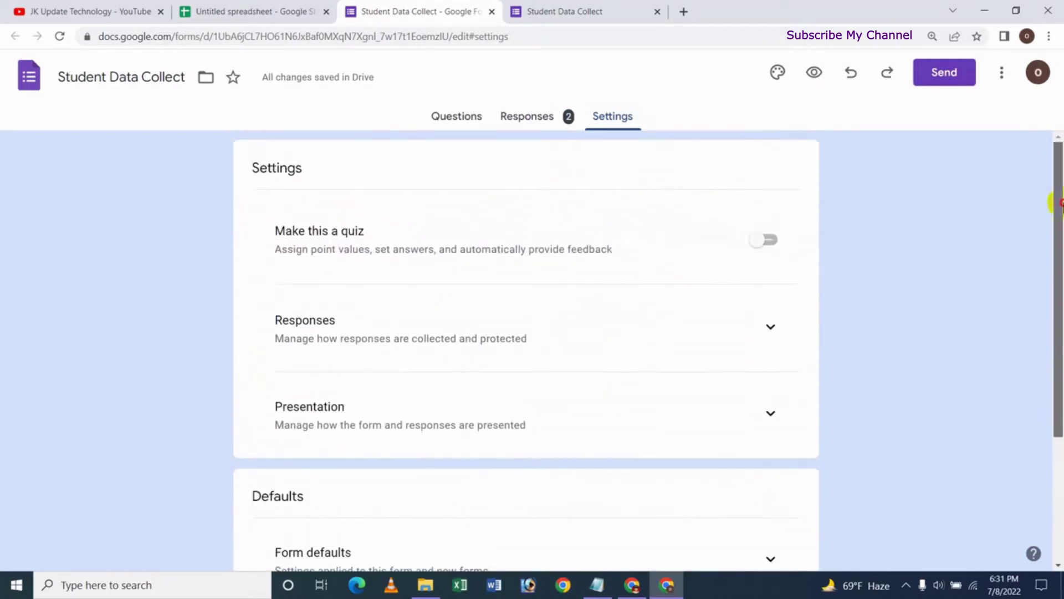
{"action": "left_click", "coordinate": [458, 116]}
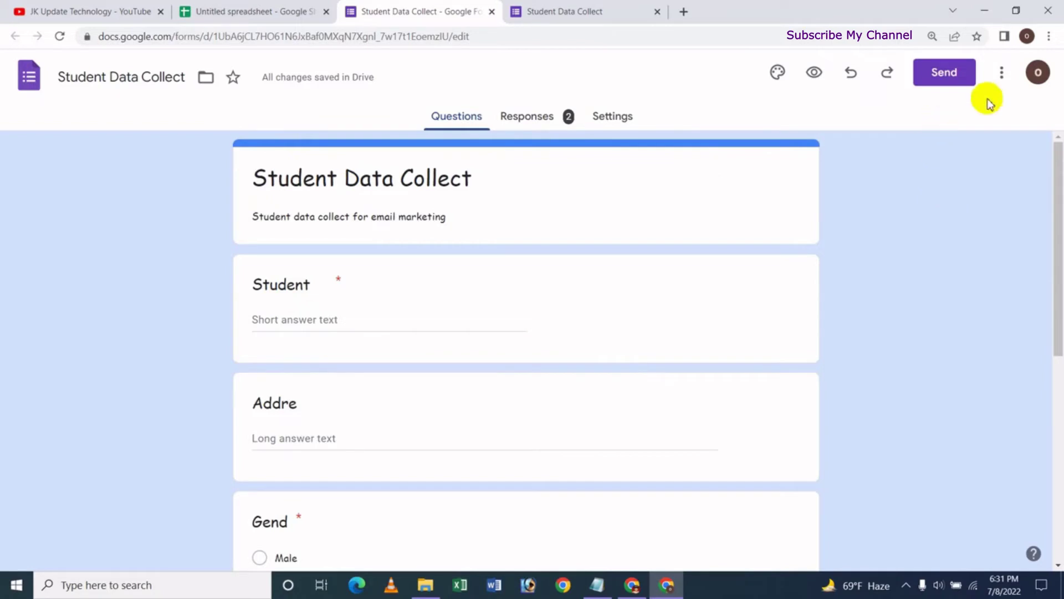
{"action": "left_click", "coordinate": [959, 80]}
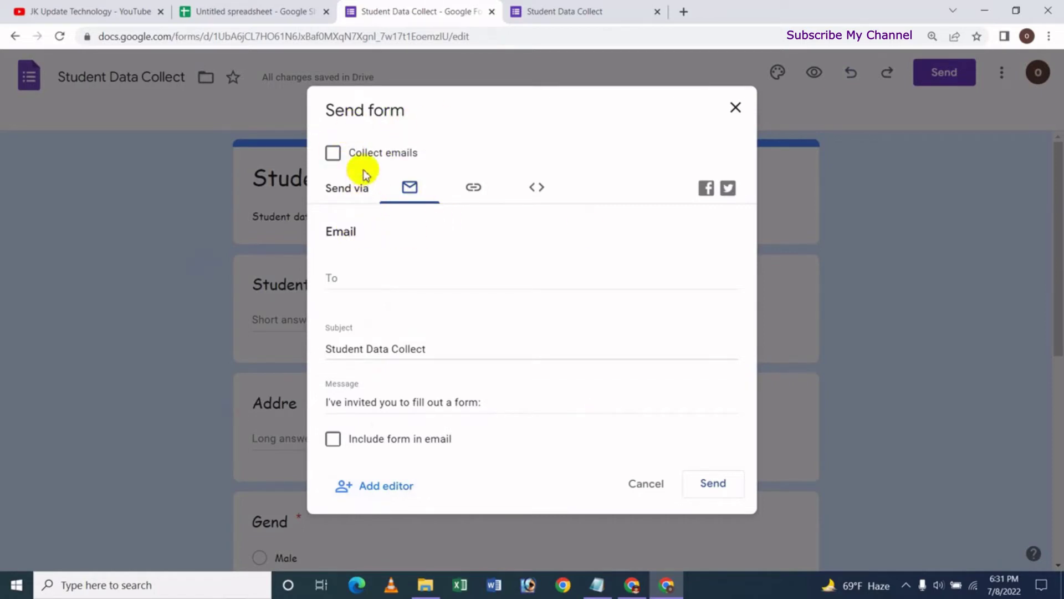
{"action": "left_click", "coordinate": [351, 278]}
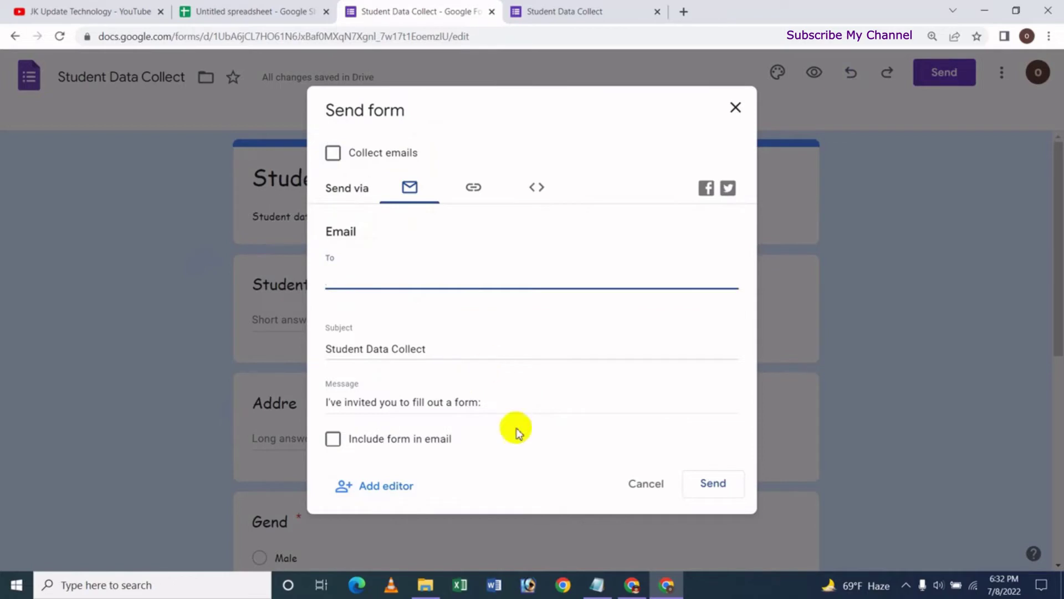
{"action": "left_click", "coordinate": [474, 188]}
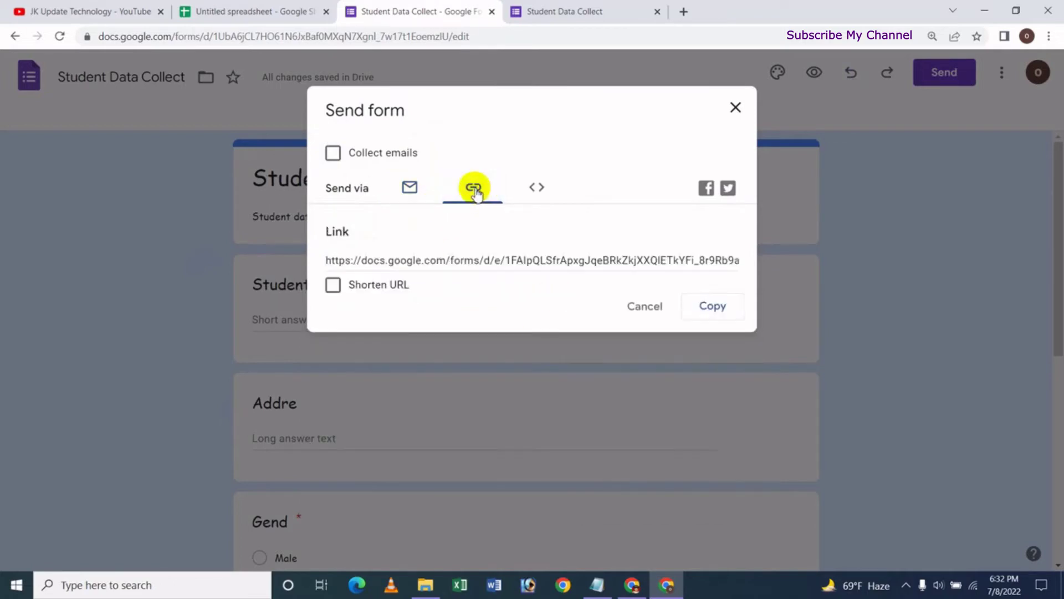
{"action": "left_click", "coordinate": [333, 285]}
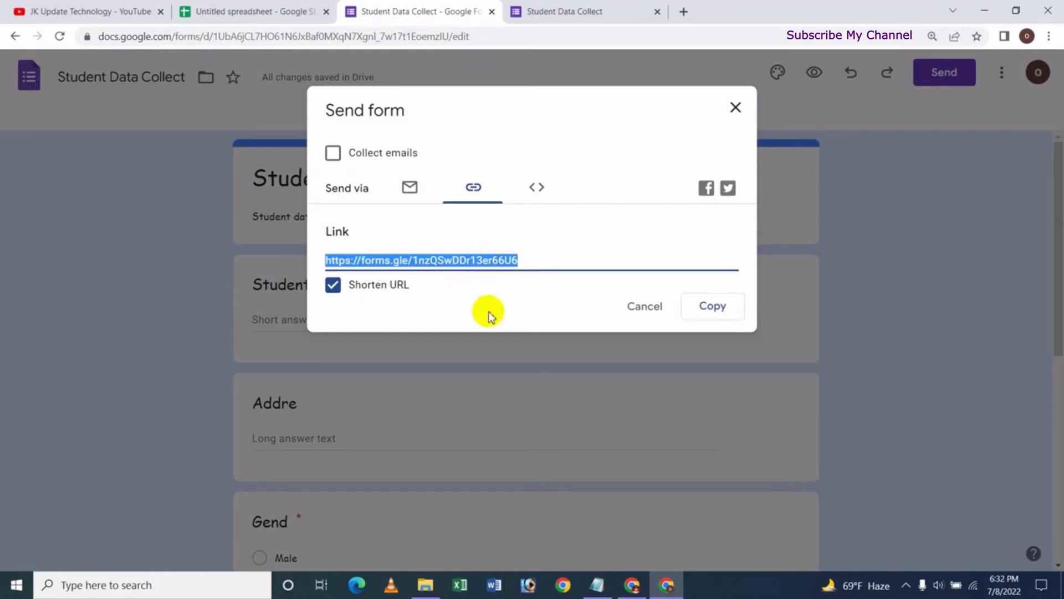
Open the shortened forms.gle link in a new tab and scroll through the Student Data Collect form
{"action": "left_click", "coordinate": [684, 12]}
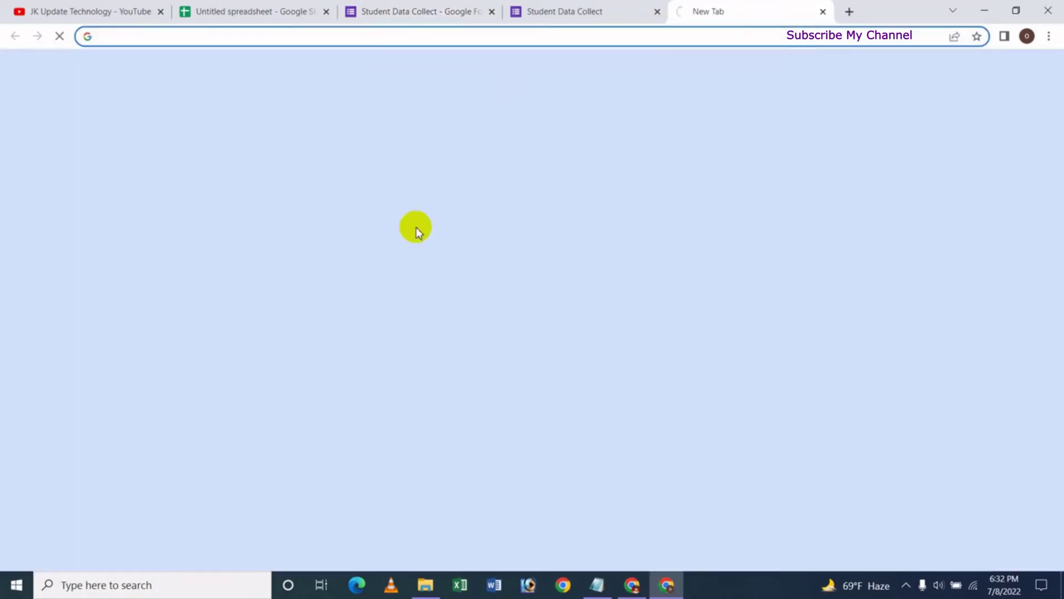
{"action": "type", "text": "https://forms.gle/1nzQSwDDr13er66U6"}
{"action": "key", "text": "Return"}
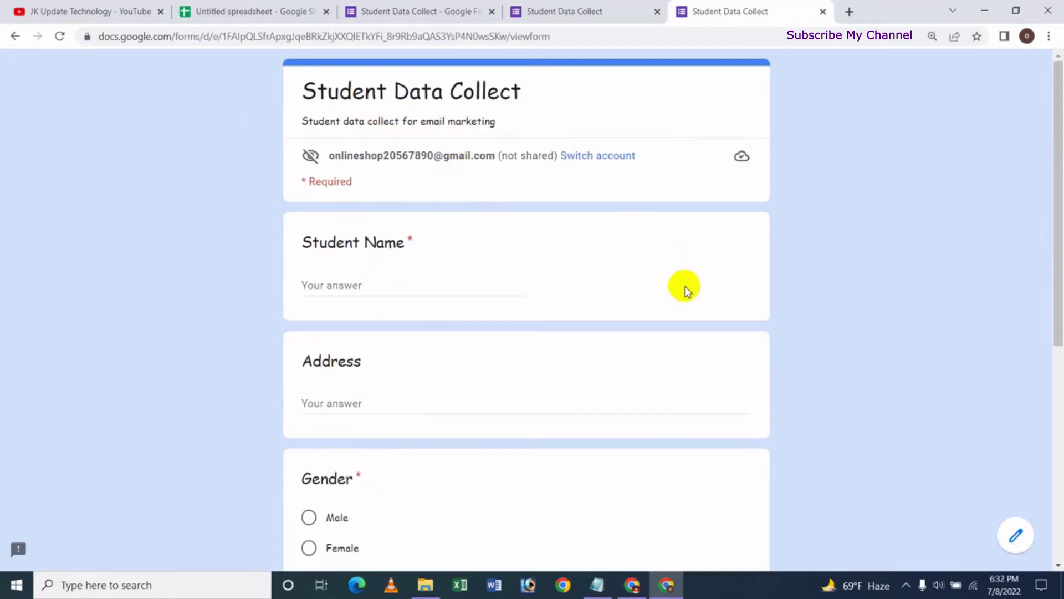
{"action": "left_click_drag", "start_coordinate": [1055, 240], "coordinate": [1055, 294]}
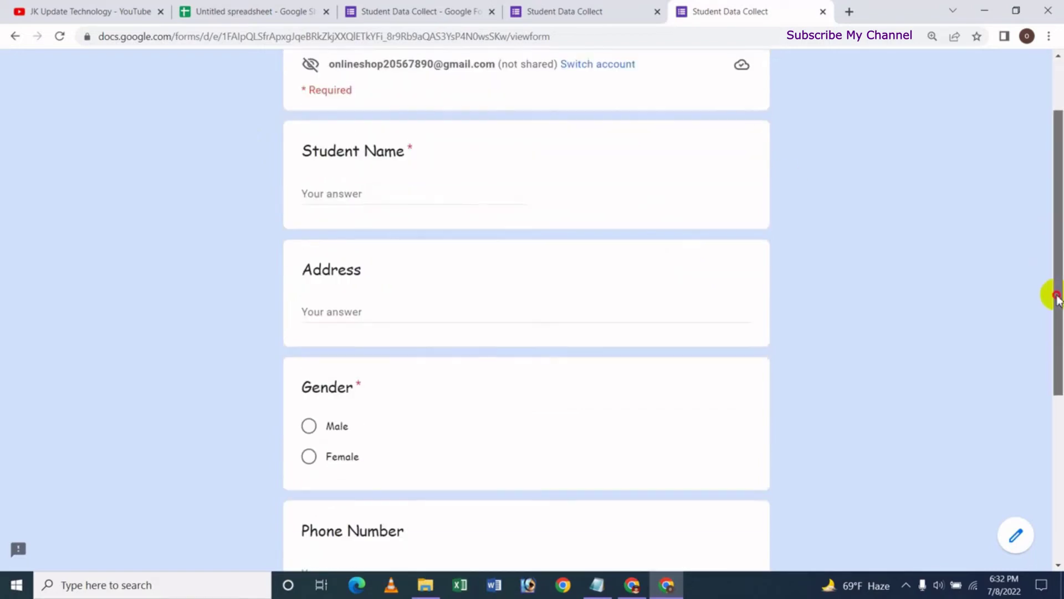
{"action": "left_click_drag", "start_coordinate": [1058, 351], "coordinate": [1056, 506]}
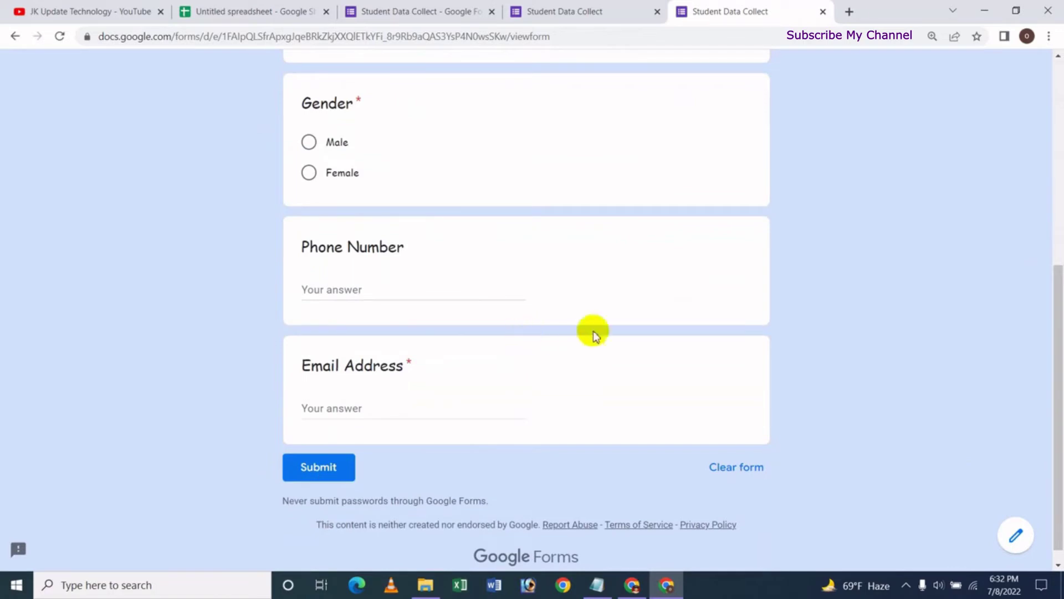
Glance at the response spreadsheet, then close the tab opened from the short link
{"action": "left_click", "coordinate": [279, 12]}
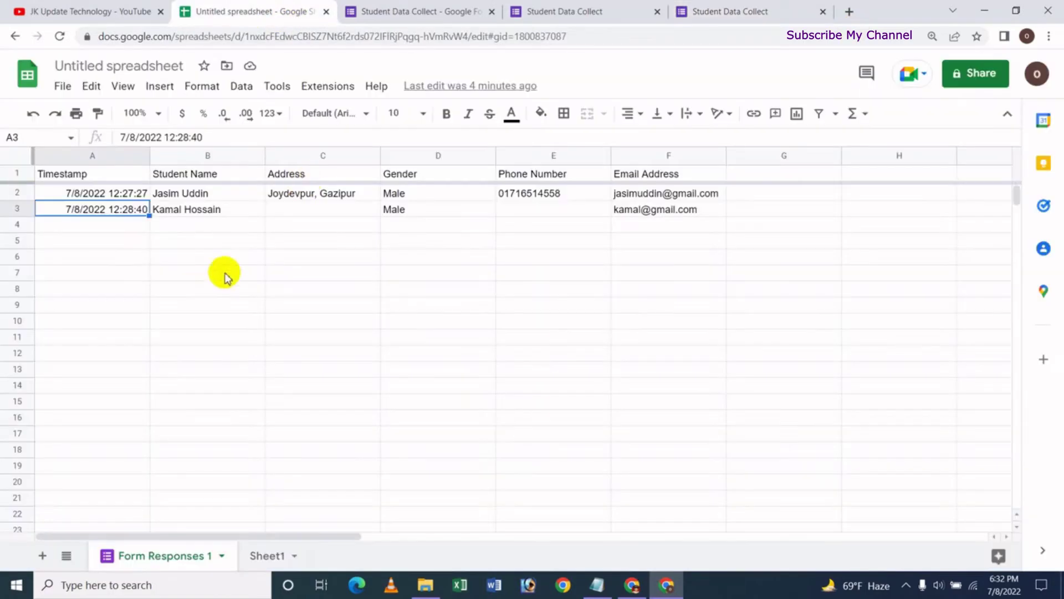
{"action": "left_click", "coordinate": [726, 11]}
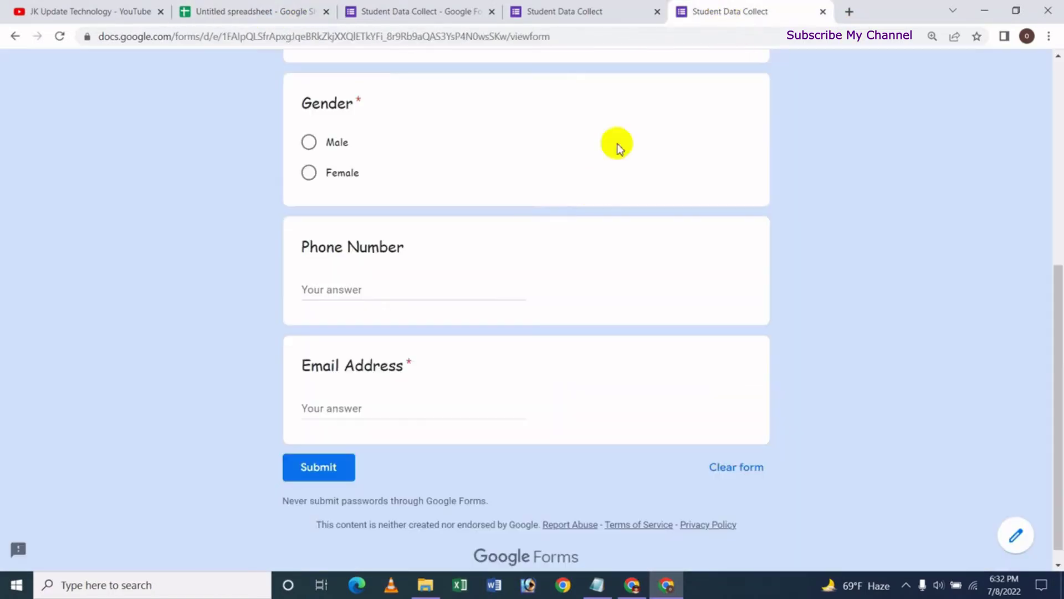
{"action": "scroll", "coordinate": [1059, 319], "scroll_direction": "up", "scroll_amount": 5}
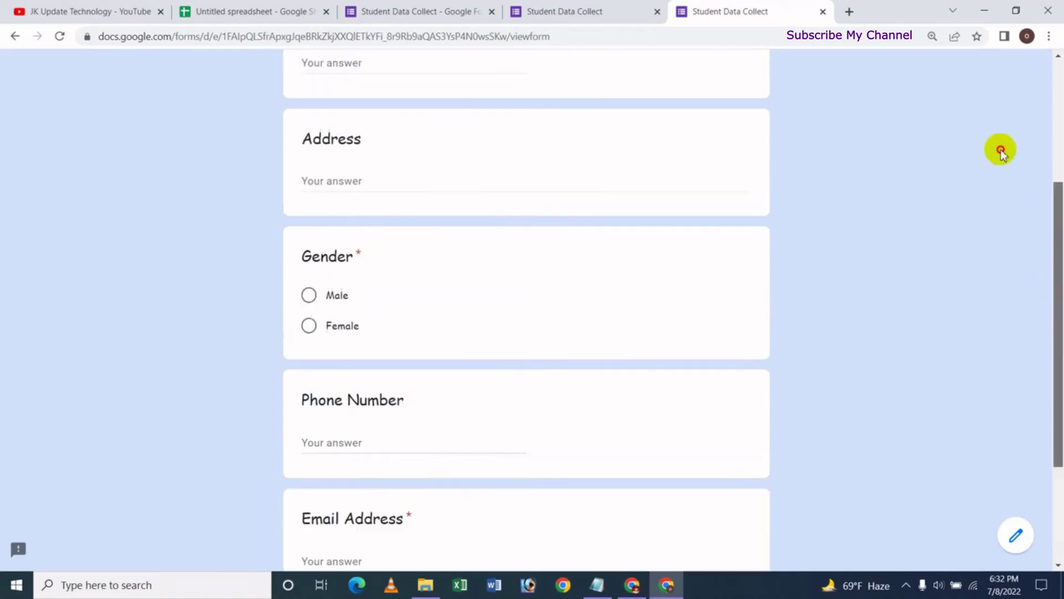
{"action": "left_click", "coordinate": [823, 13]}
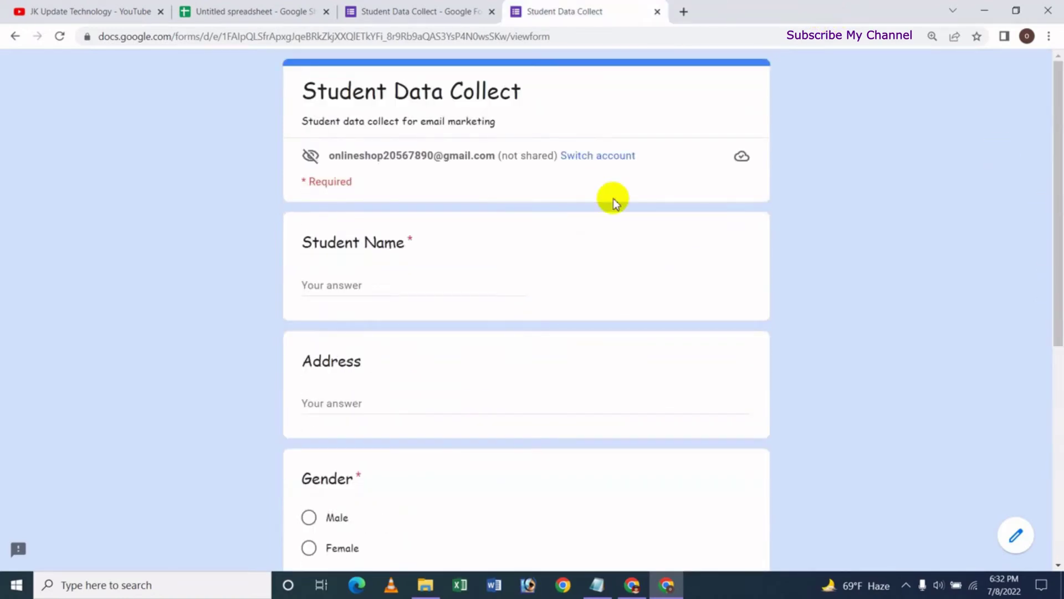
View the form's 640 × 1074 px embed HTML, flip through the tabs, then cancel the Send form dialog
{"action": "left_click", "coordinate": [435, 9]}
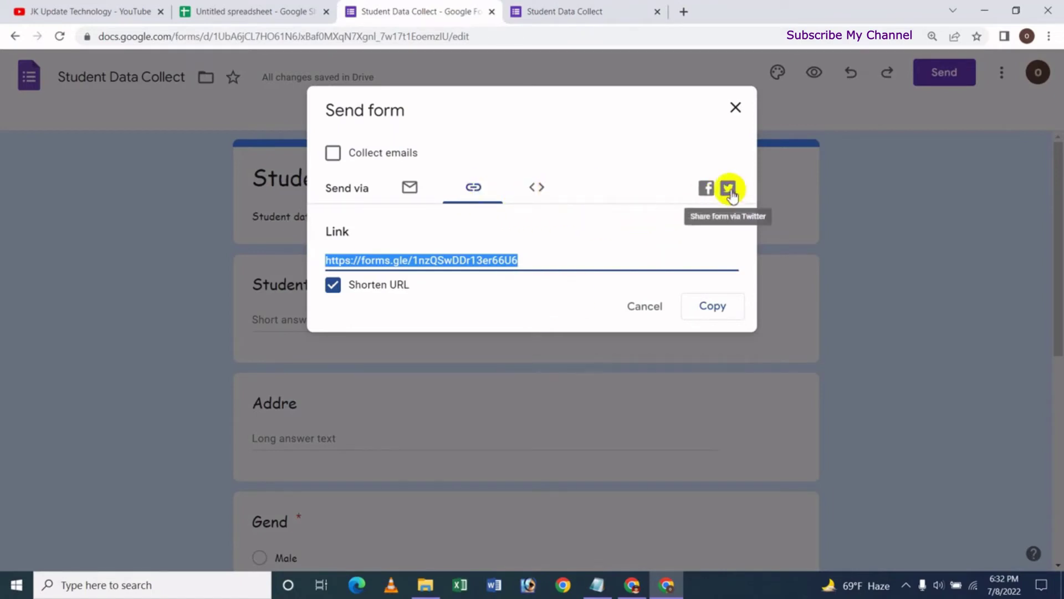
{"action": "left_click", "coordinate": [539, 187]}
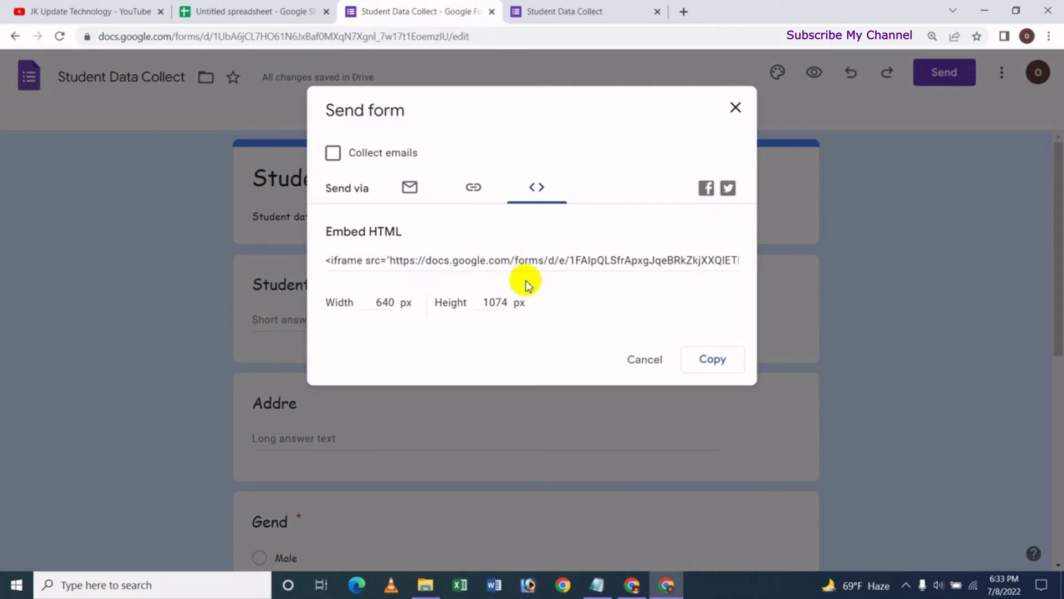
{"action": "left_click", "coordinate": [266, 11]}
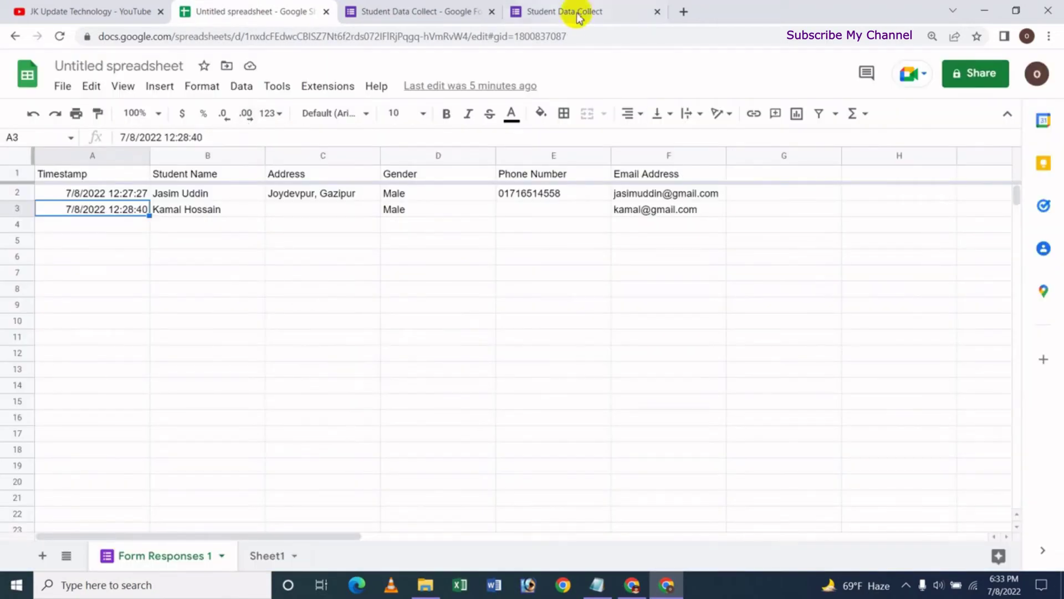
{"action": "left_click", "coordinate": [576, 11]}
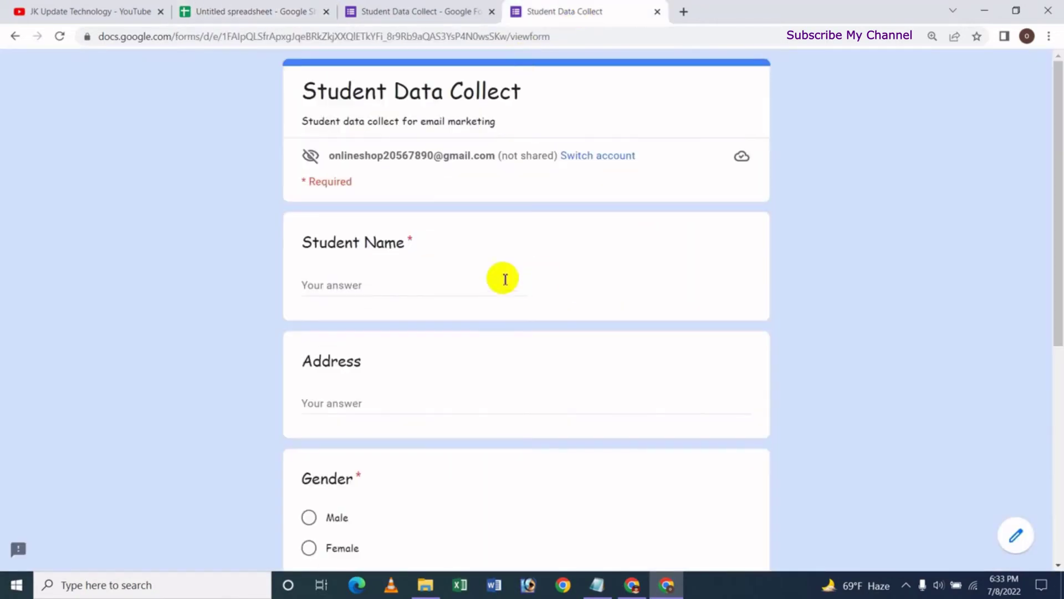
{"action": "left_click", "coordinate": [417, 10]}
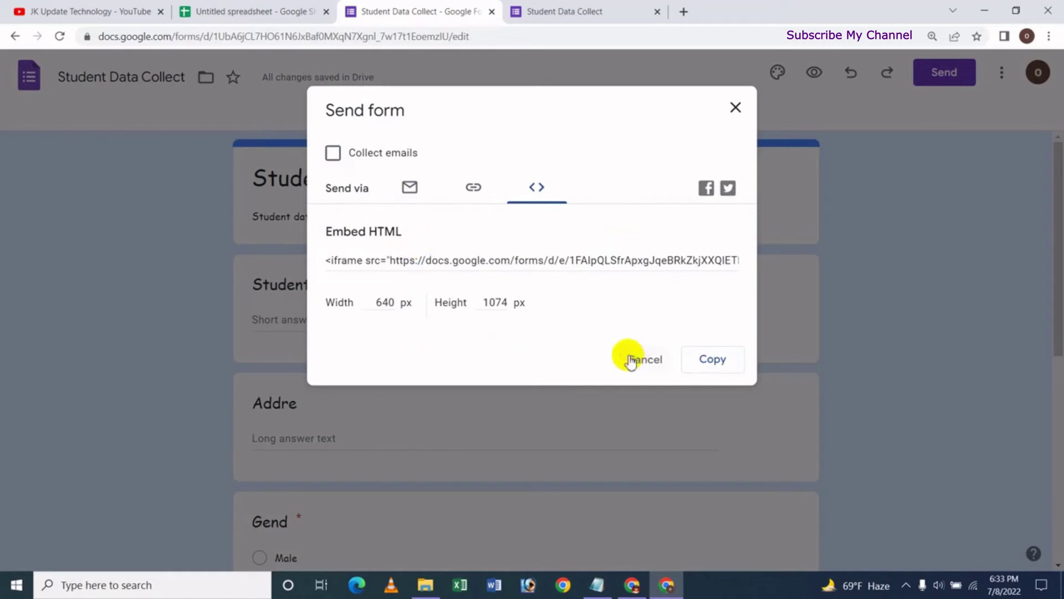
{"action": "left_click", "coordinate": [649, 363]}
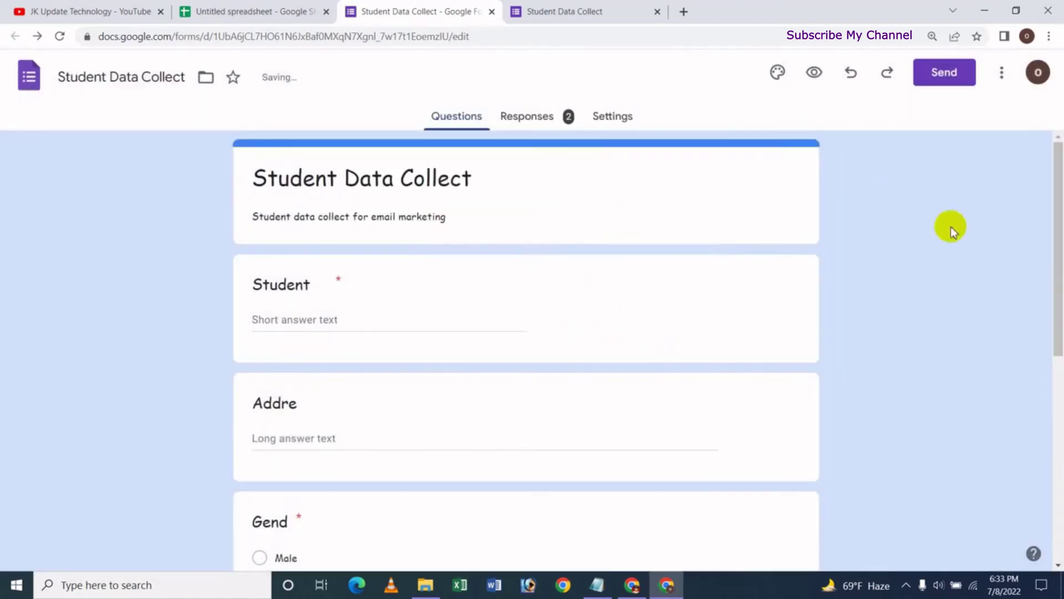
Open and dismiss the form's More menu, then bring up the response spreadsheet with two responses
{"action": "left_click", "coordinate": [1004, 72]}
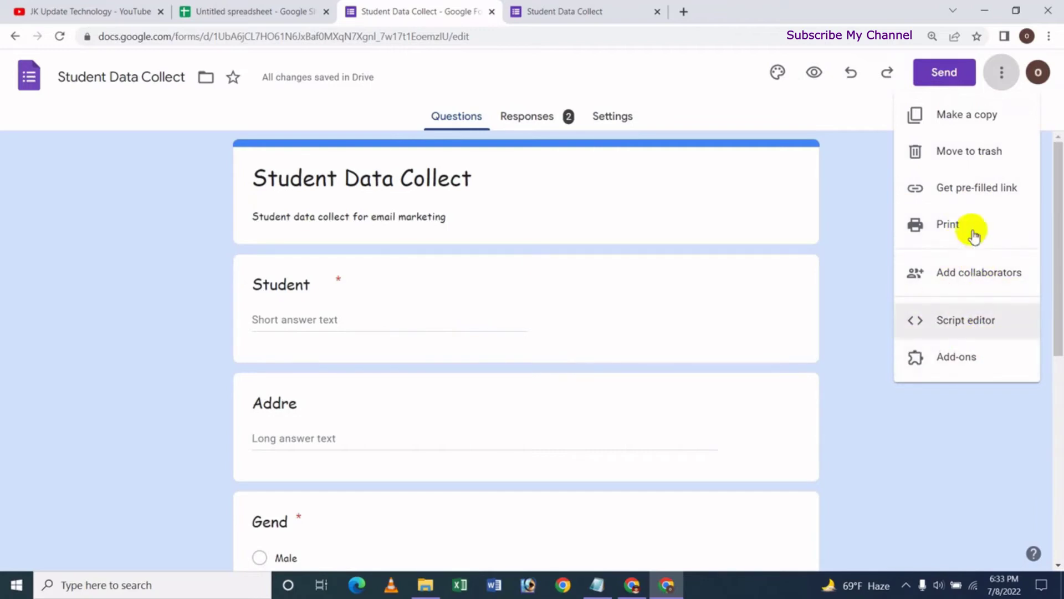
{"action": "left_click", "coordinate": [857, 189]}
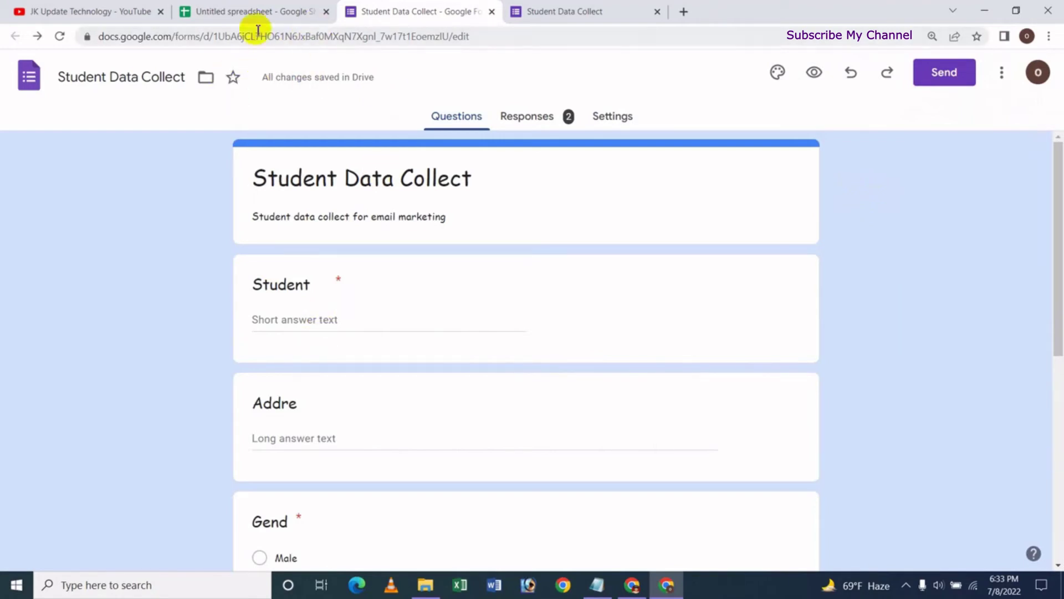
{"action": "left_click", "coordinate": [250, 12]}
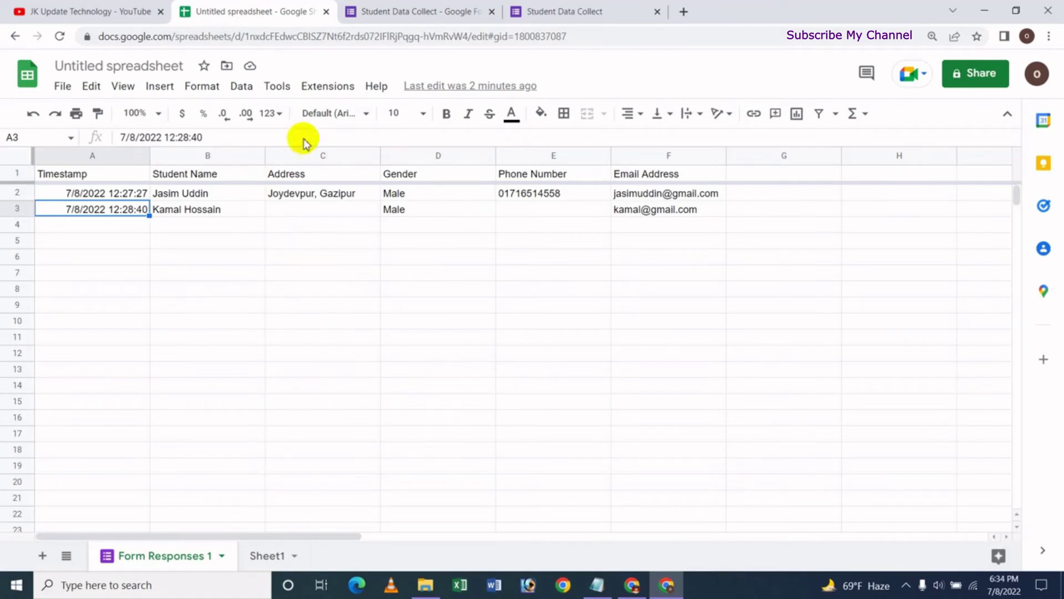
Close the live form and form editor tabs, leaving the response spreadsheet
{"action": "left_click", "coordinate": [281, 87]}
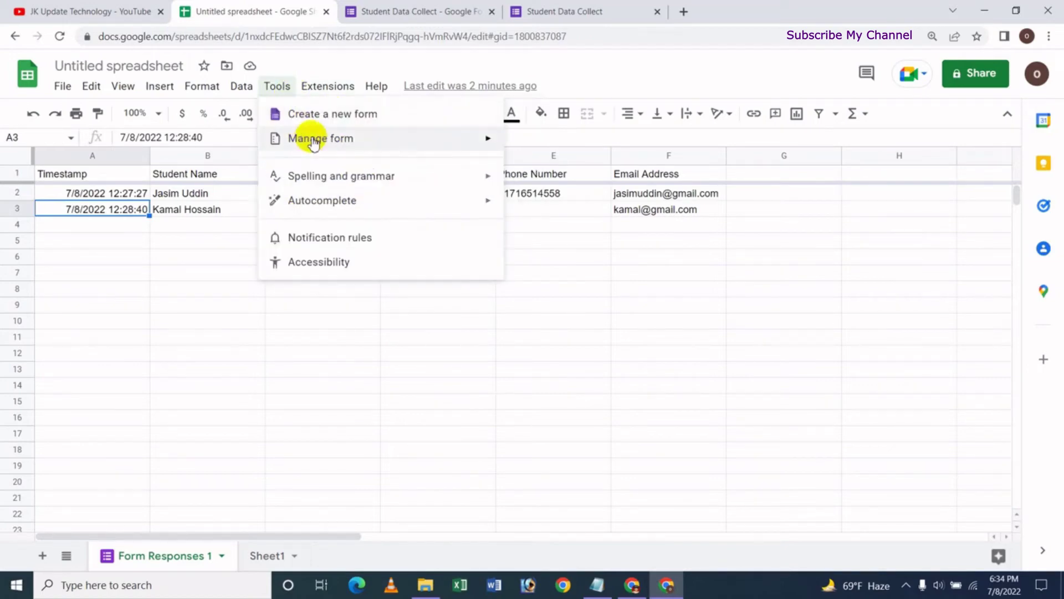
{"action": "mouse_move", "coordinate": [321, 138]}
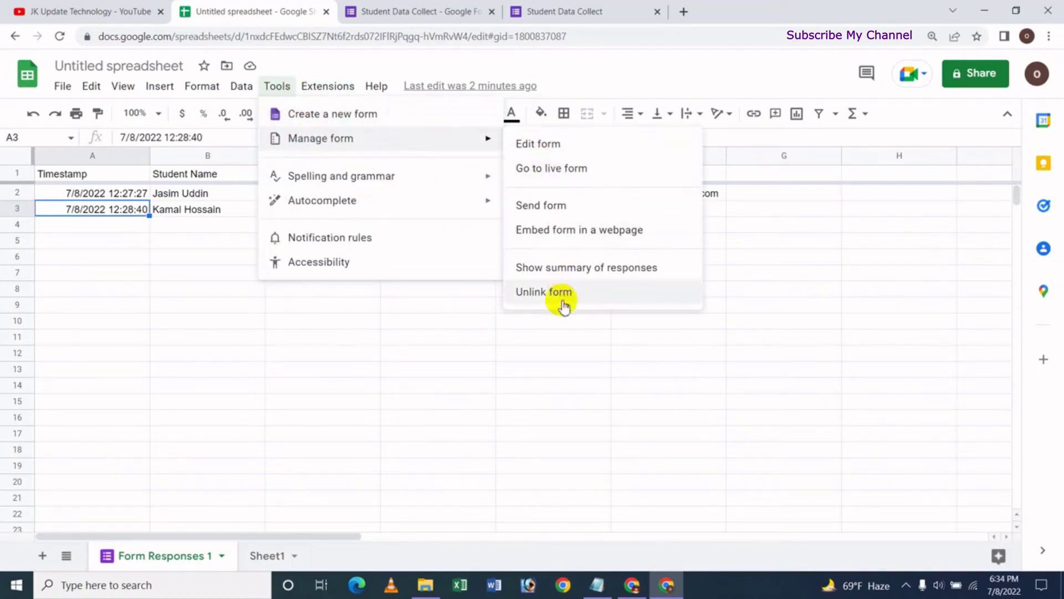
{"action": "left_click", "coordinate": [571, 17]}
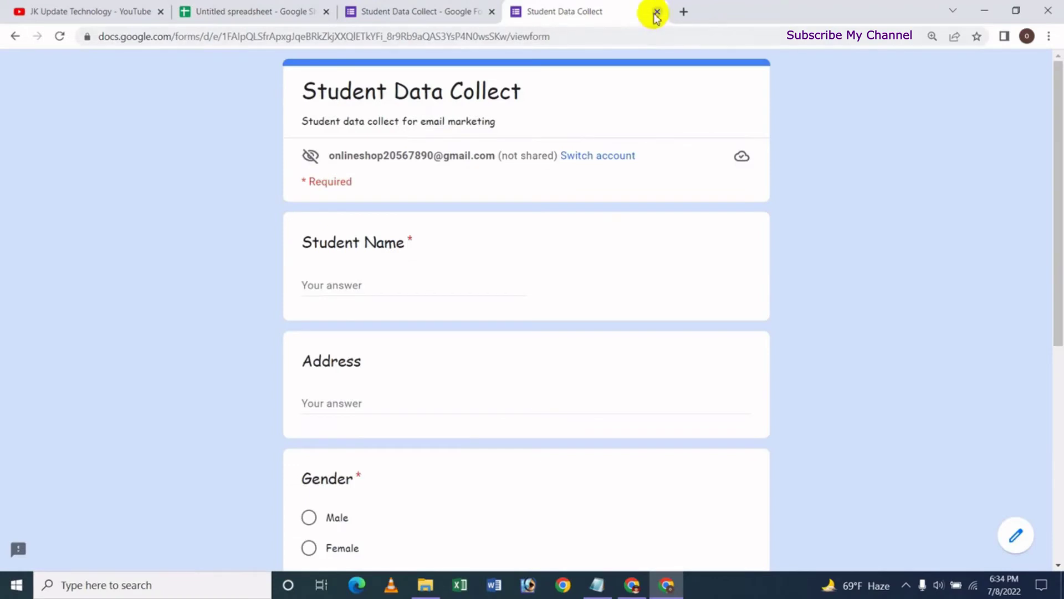
{"action": "left_click", "coordinate": [656, 12]}
{"action": "left_click", "coordinate": [492, 13]}
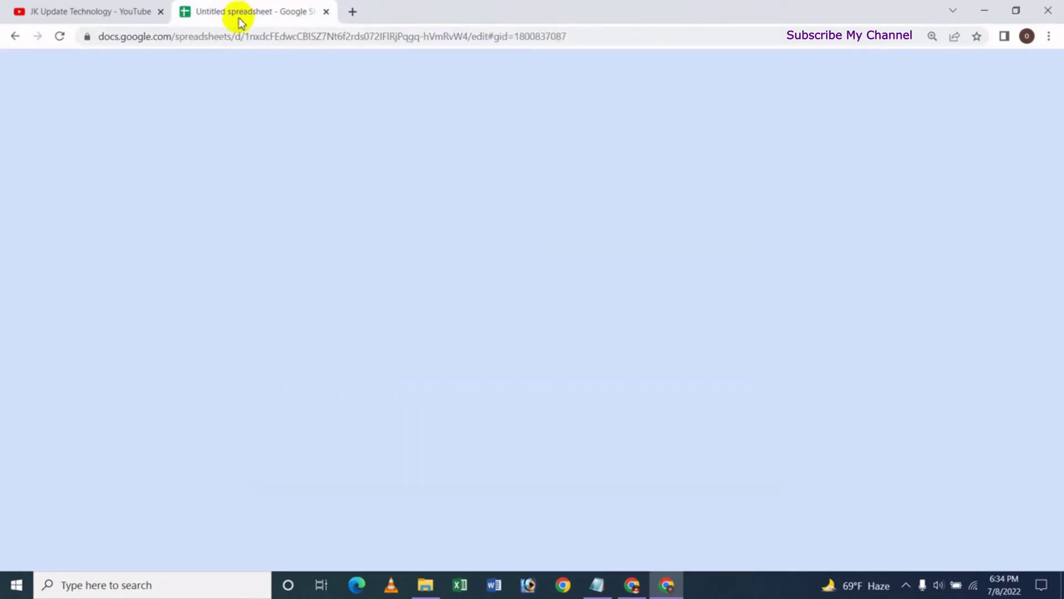
Reopen the form via Manage form > Edit form, dismiss the Style your text popup, and close it
{"action": "left_click", "coordinate": [274, 88]}
{"action": "mouse_move", "coordinate": [320, 138]}
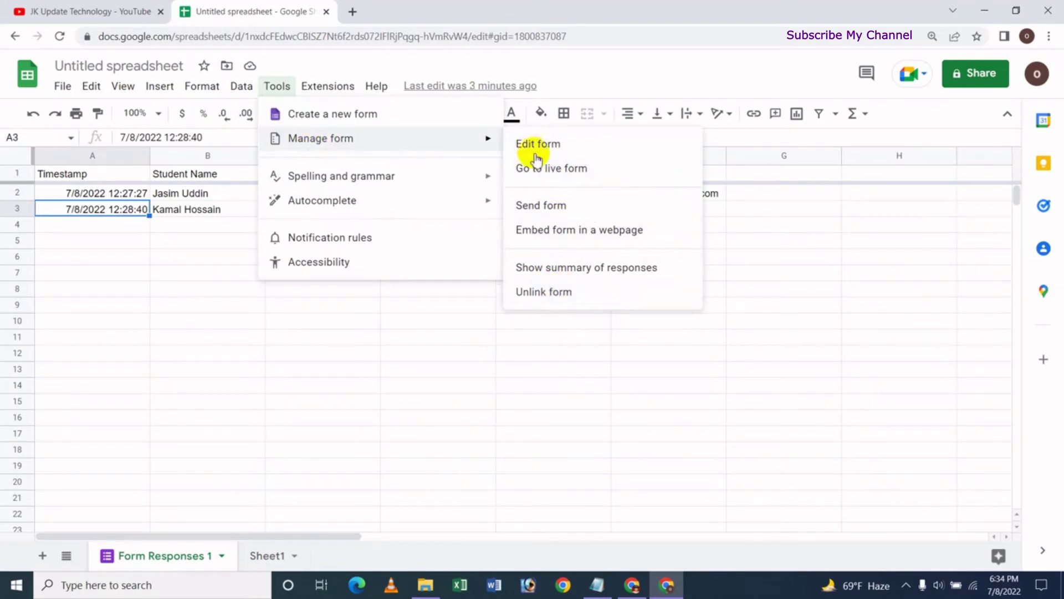
{"action": "left_click", "coordinate": [545, 148]}
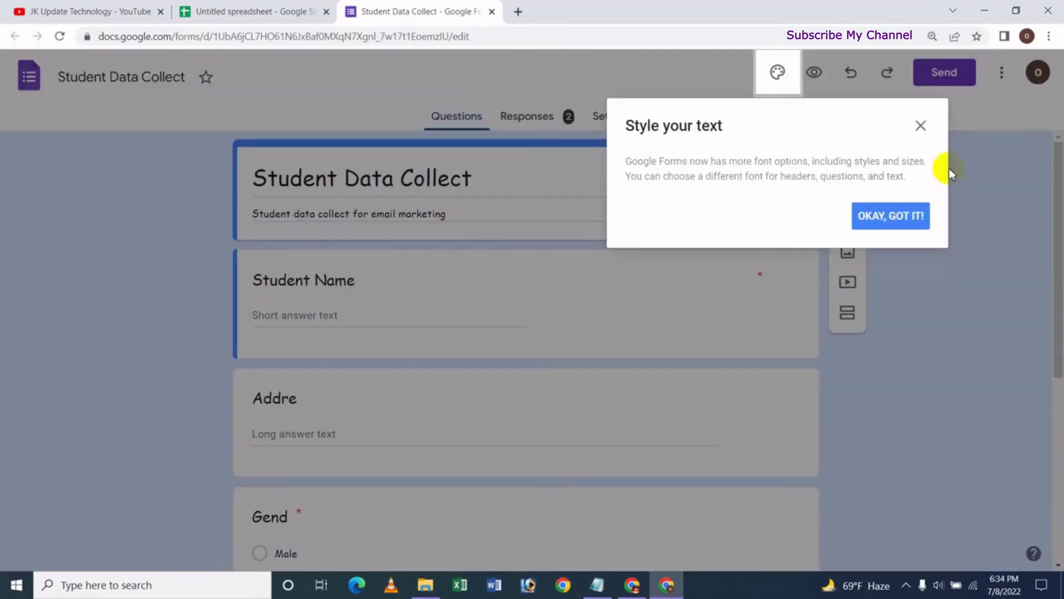
{"action": "left_click", "coordinate": [920, 125]}
{"action": "mouse_move", "coordinate": [1057, 285]}
{"action": "left_mouse_down"}
{"action": "mouse_move", "coordinate": [1057, 488]}
{"action": "mouse_move", "coordinate": [1056, 261]}
{"action": "left_mouse_up"}
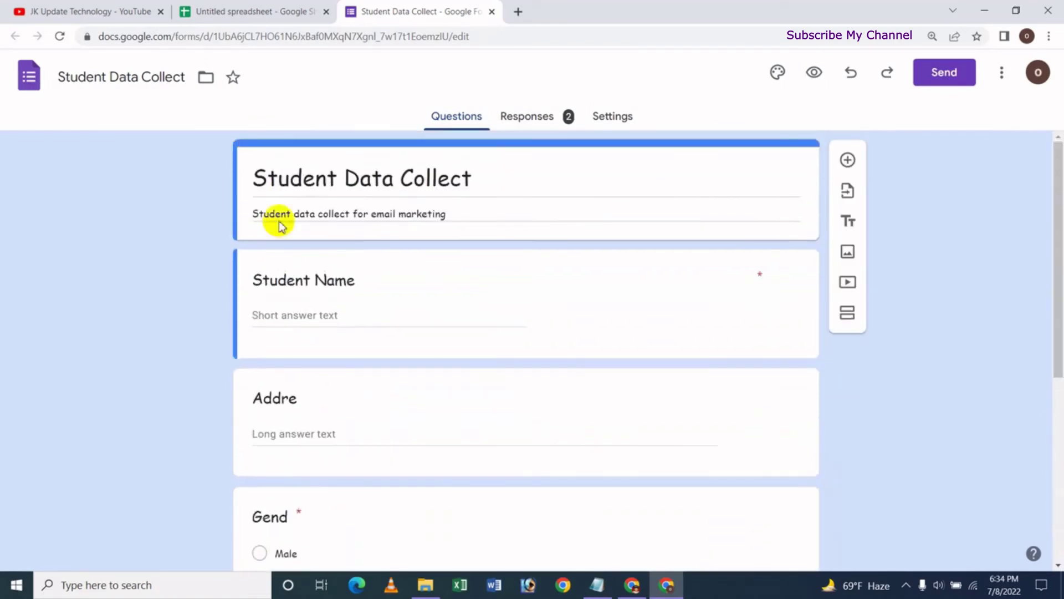
{"action": "left_click", "coordinate": [491, 13]}
{"action": "left_click", "coordinate": [273, 90]}
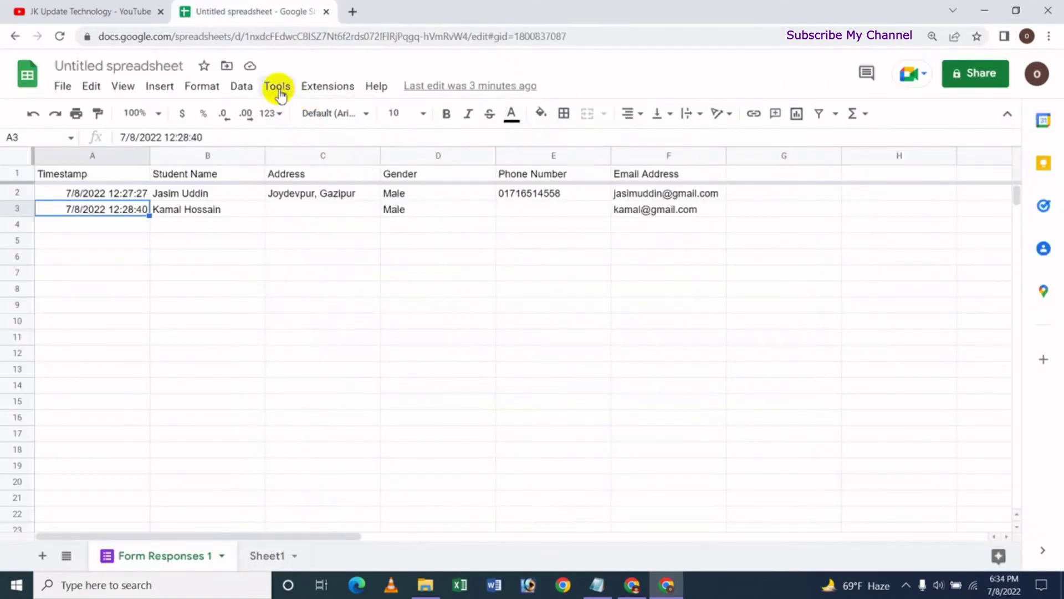
Open the live form via Manage form and submit a response with a student name, Female and an email address
{"action": "left_click", "coordinate": [277, 88]}
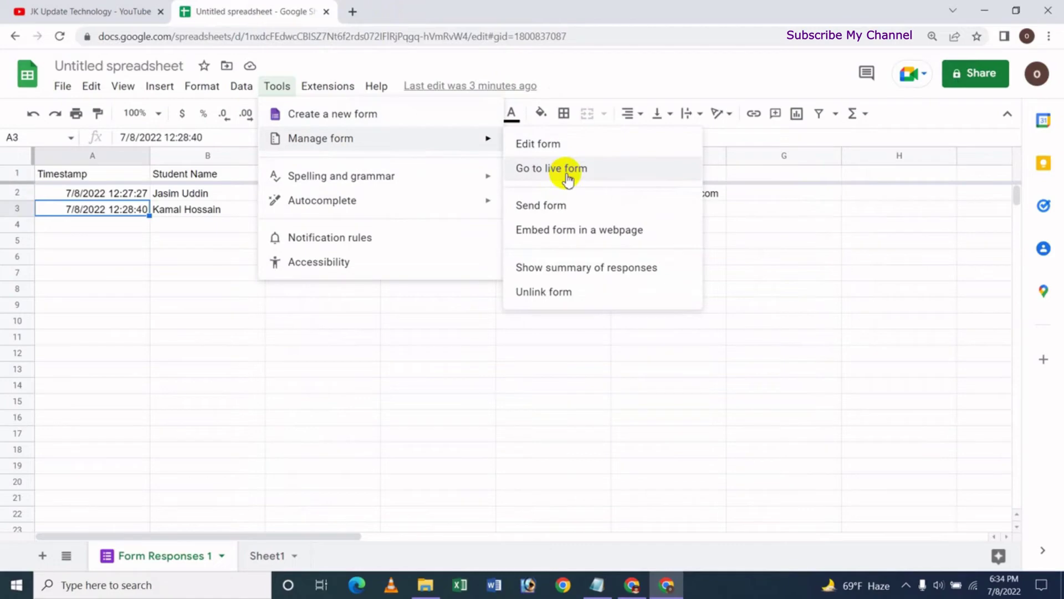
{"action": "left_click", "coordinate": [577, 176]}
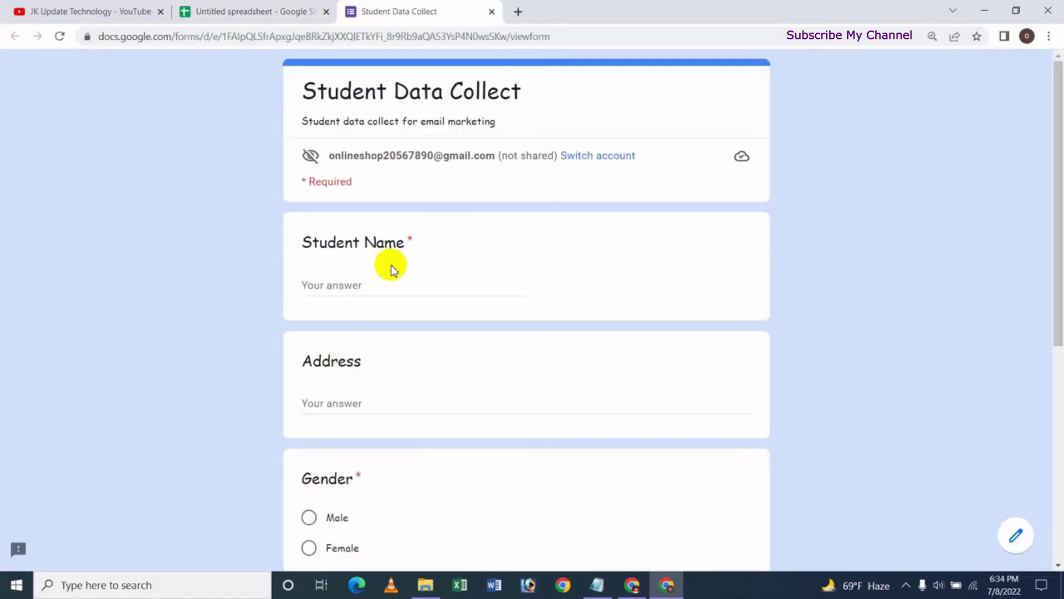
{"action": "scroll", "coordinate": [1060, 312], "scroll_direction": "down", "scroll_amount": 1}
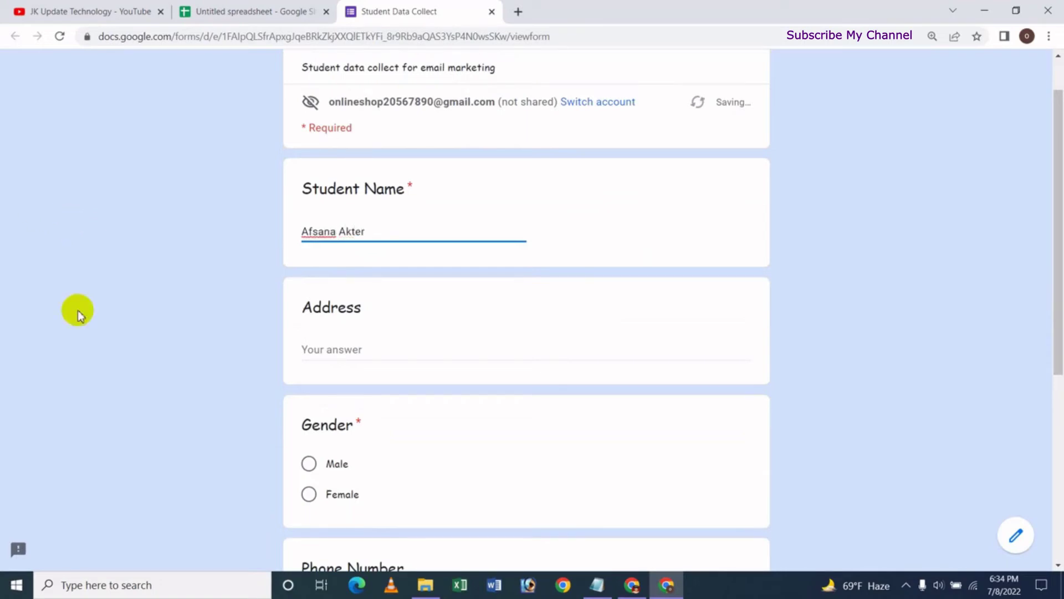
{"action": "scroll", "coordinate": [1056, 352], "scroll_direction": "down", "scroll_amount": 2}
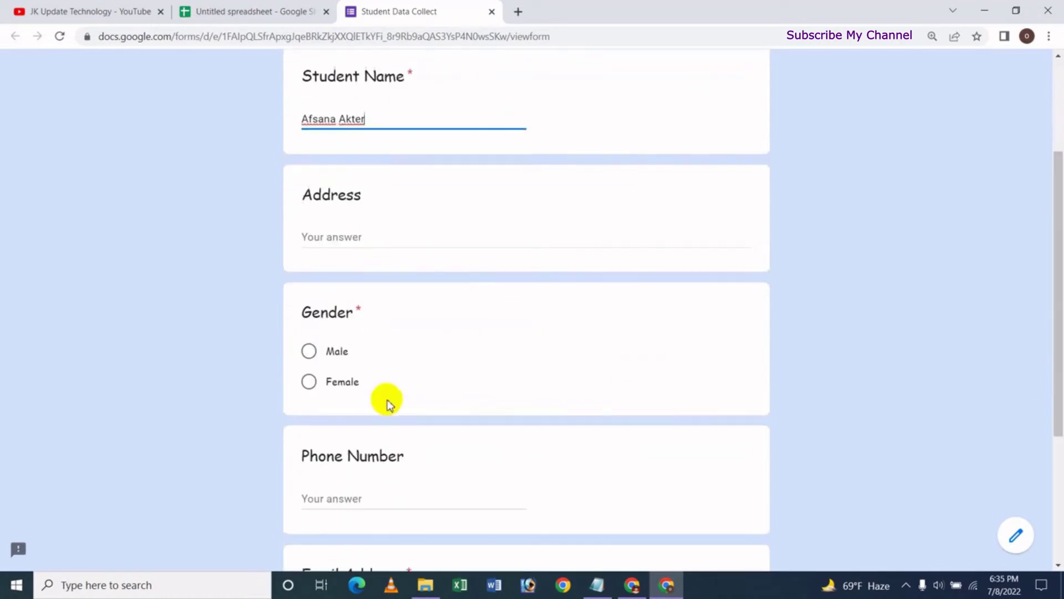
{"action": "left_click", "coordinate": [340, 390]}
{"action": "left_click_drag", "start_coordinate": [1056, 372], "coordinate": [1055, 474]}
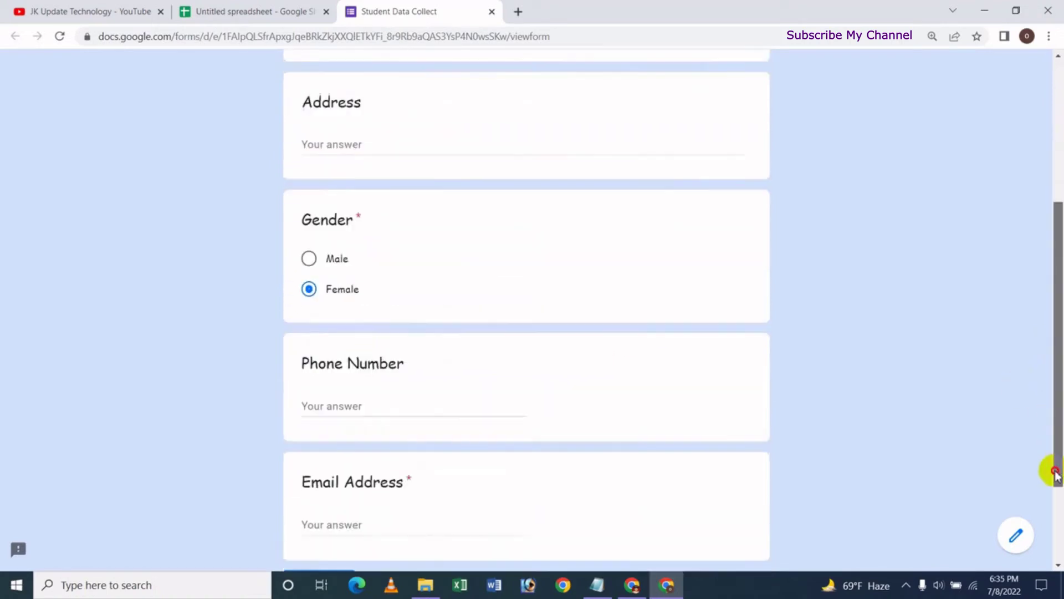
{"action": "left_click", "coordinate": [407, 431]}
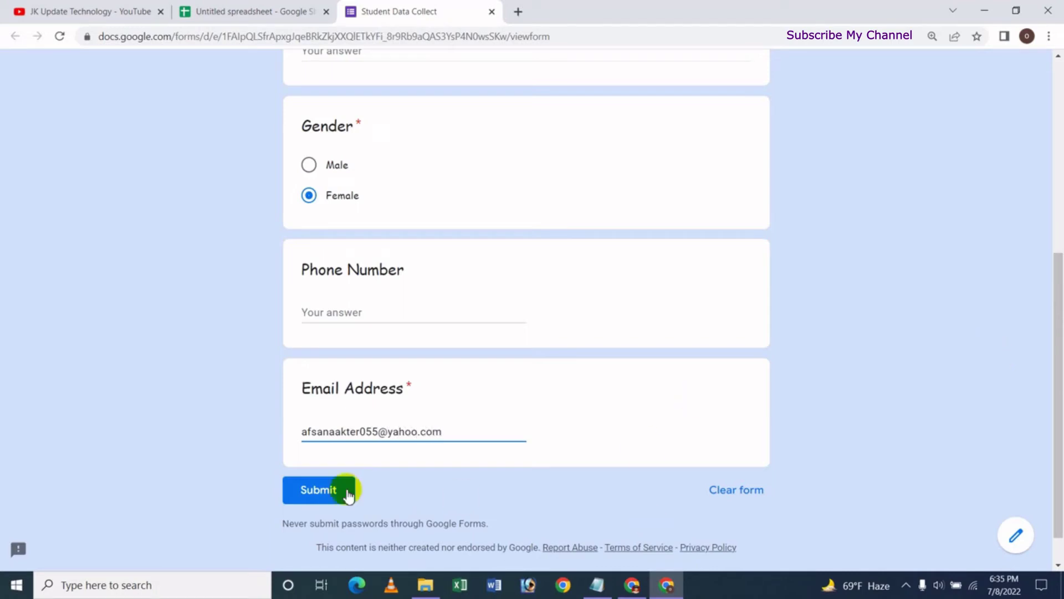
{"action": "left_click", "coordinate": [319, 494]}
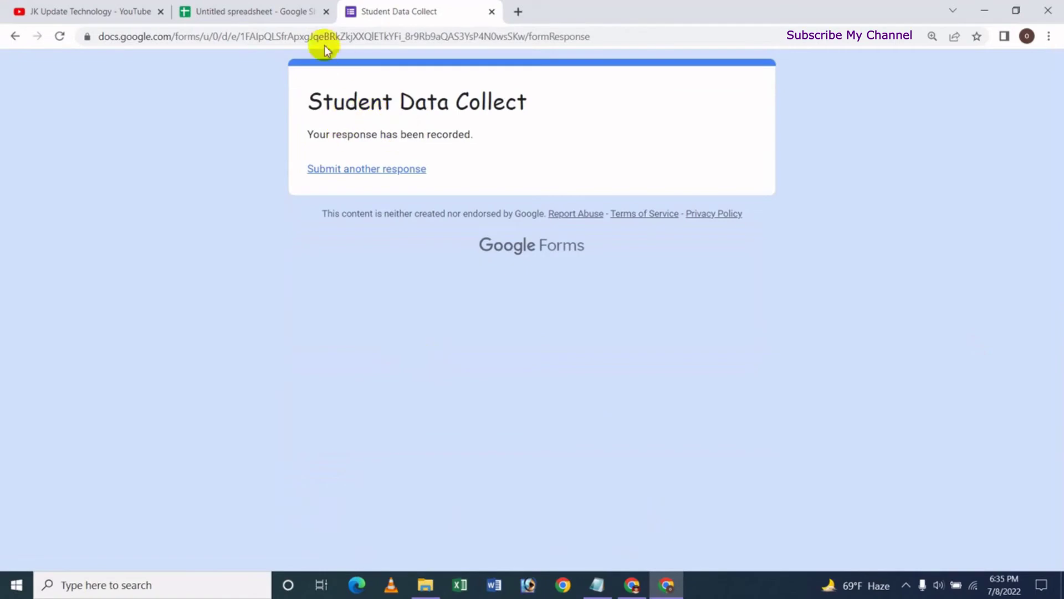
Verify the third response in row 4 of Form Responses 1, then close the form confirmation tab
{"action": "left_click", "coordinate": [284, 12]}
{"action": "left_click", "coordinate": [182, 256]}
{"action": "left_click", "coordinate": [182, 256]}
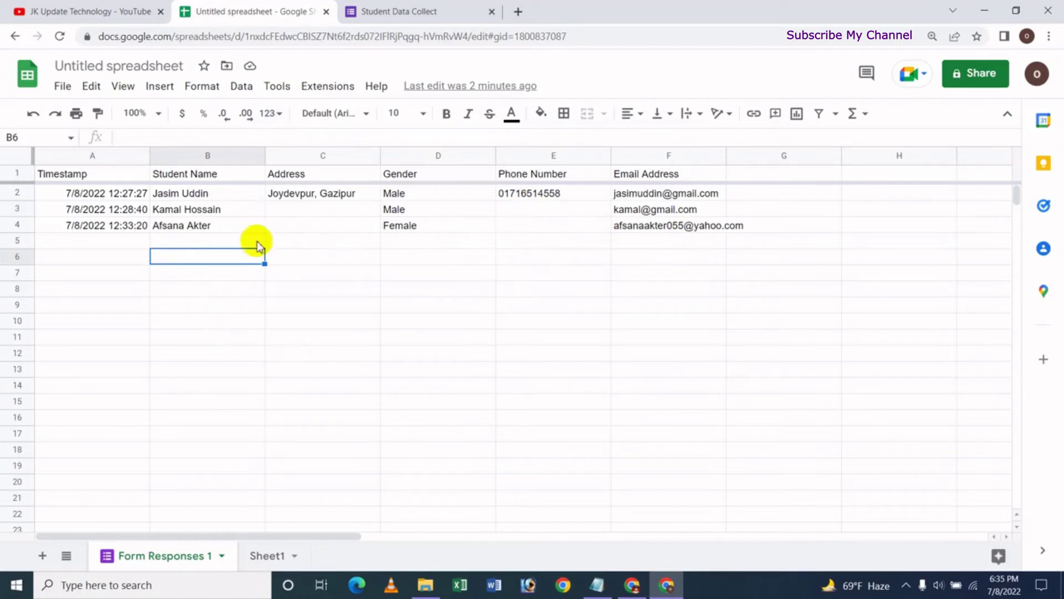
{"action": "left_click", "coordinate": [330, 257]}
{"action": "left_click", "coordinate": [384, 17]}
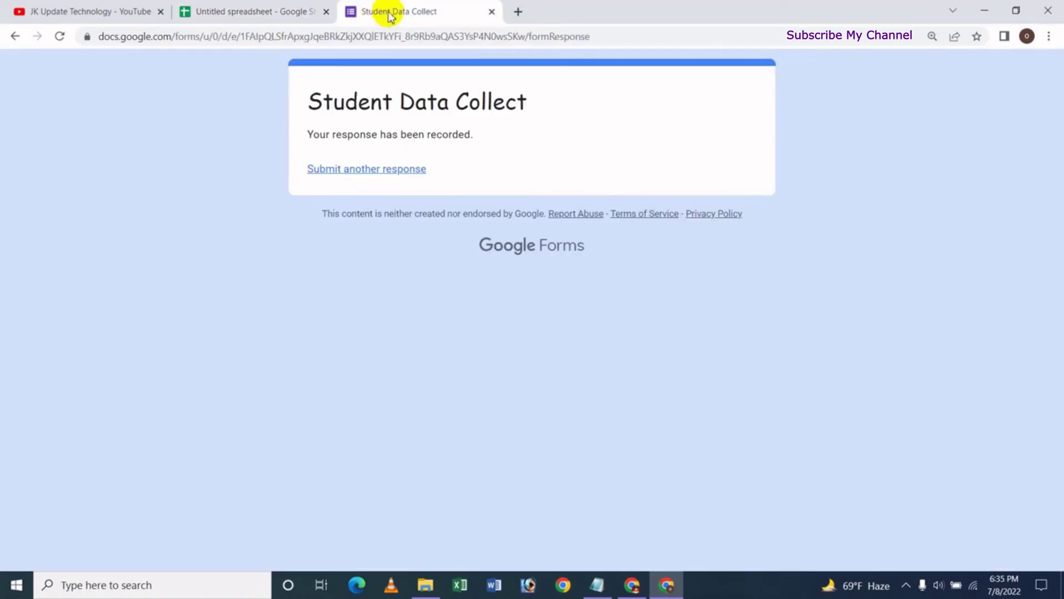
{"action": "left_click", "coordinate": [492, 12]}
{"action": "left_click", "coordinate": [284, 86]}
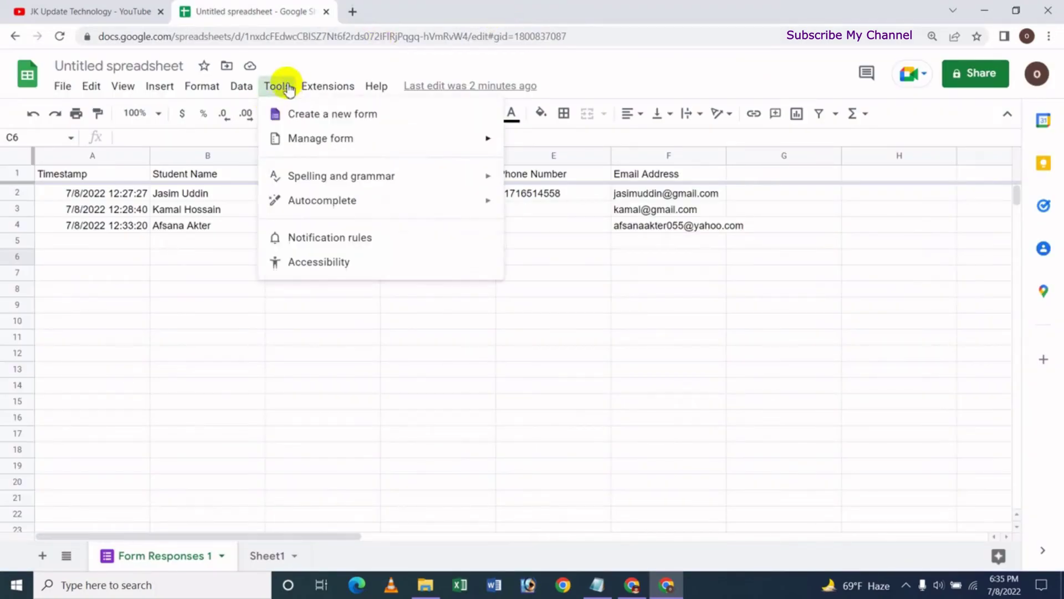
{"action": "mouse_move", "coordinate": [320, 138]}
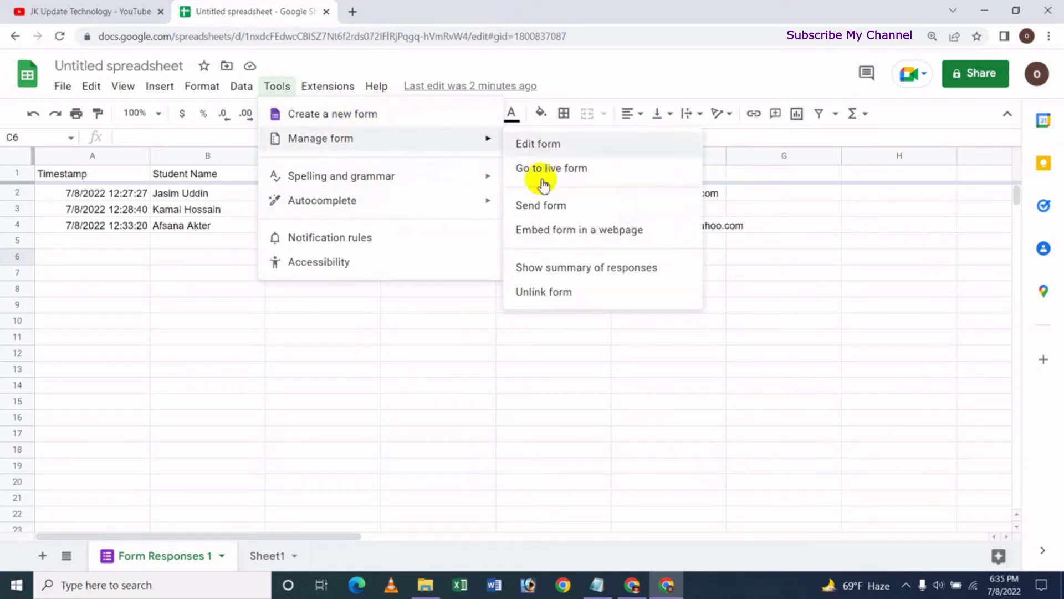
Open the Send form dialog, view the embed code, cancel it and close the form editor tab
{"action": "left_click", "coordinate": [550, 208]}
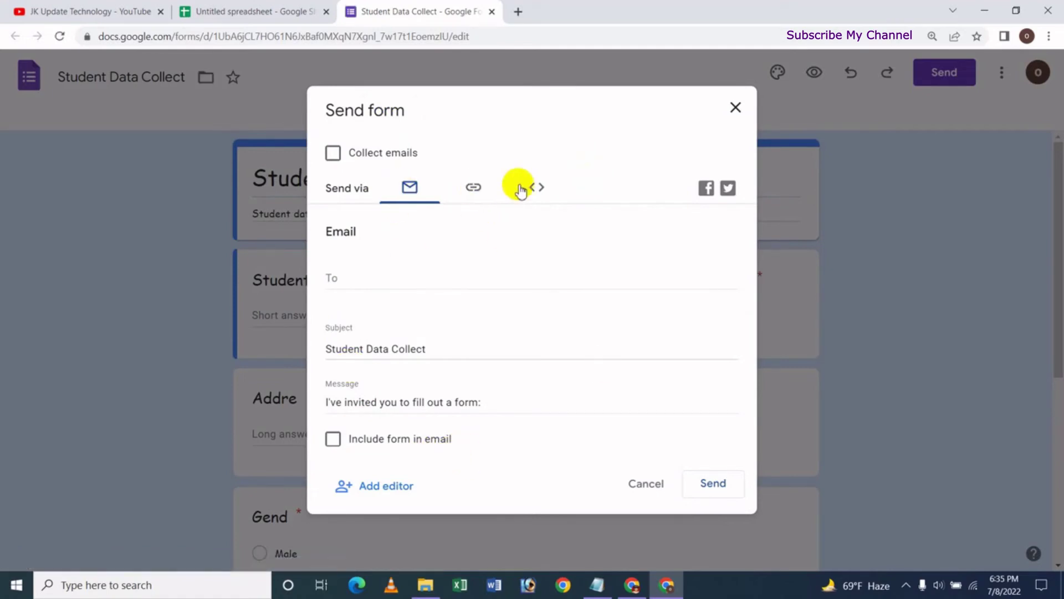
{"action": "left_click", "coordinate": [537, 188]}
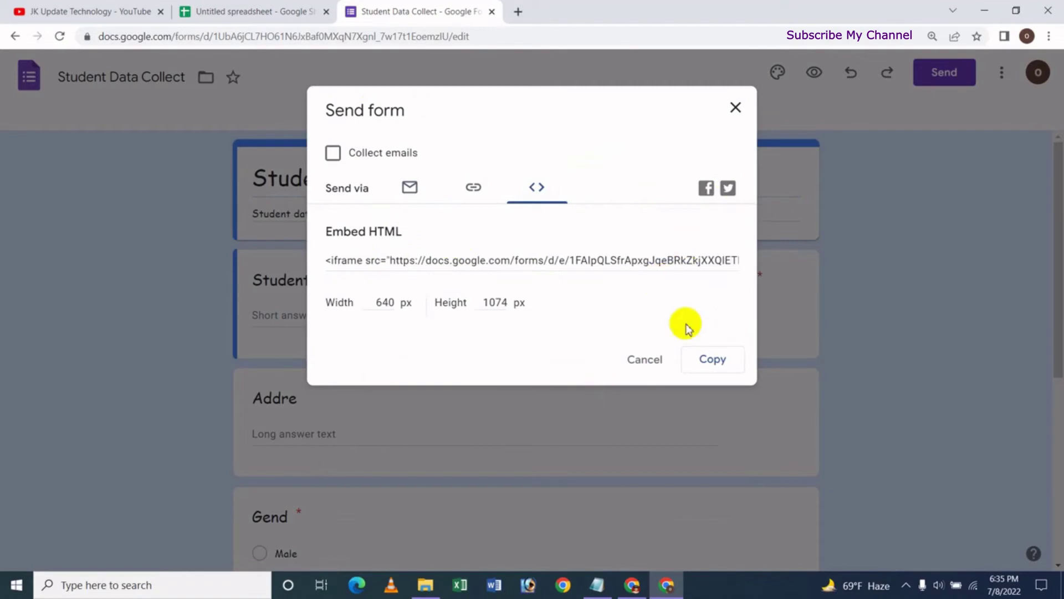
{"action": "left_click", "coordinate": [645, 359]}
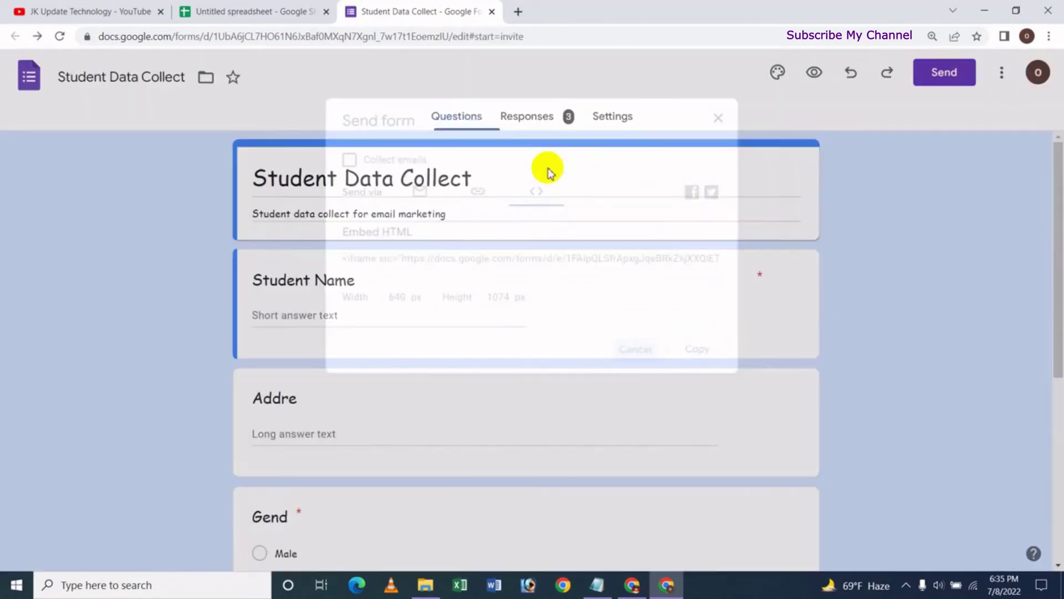
{"action": "left_click", "coordinate": [495, 13]}
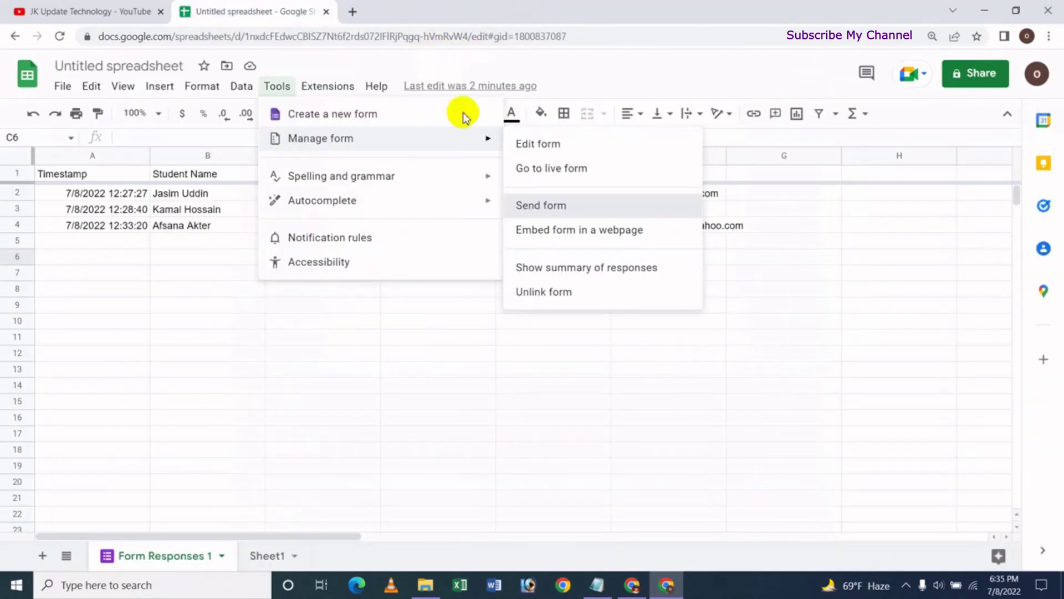
{"action": "left_click", "coordinate": [333, 256]}
Reopen the form through Manage form, check the embed code again, then close the sharing window and its tab
{"action": "left_click", "coordinate": [277, 87]}
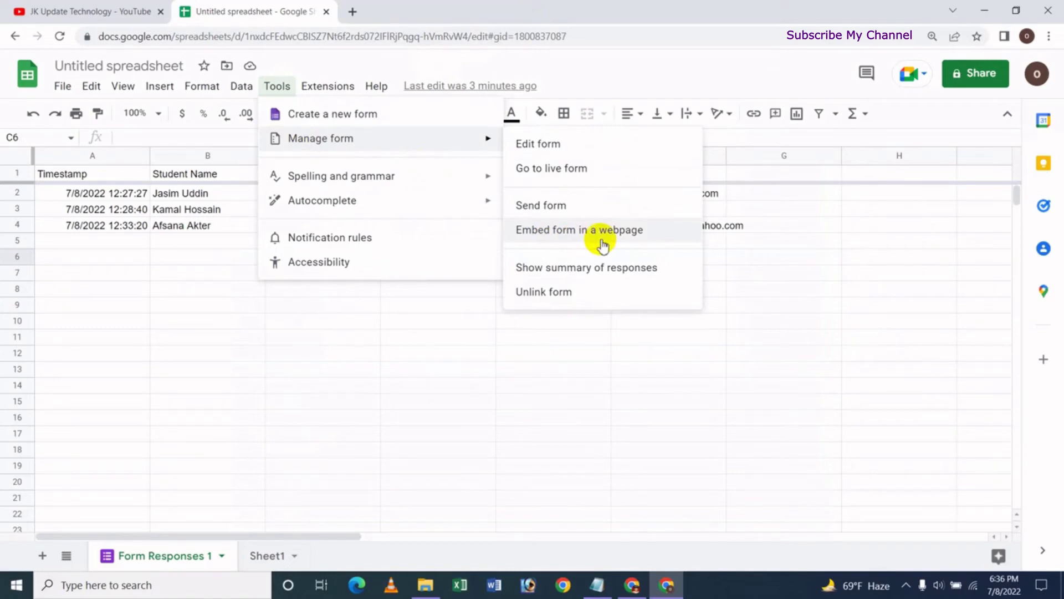
{"action": "left_click", "coordinate": [587, 237]}
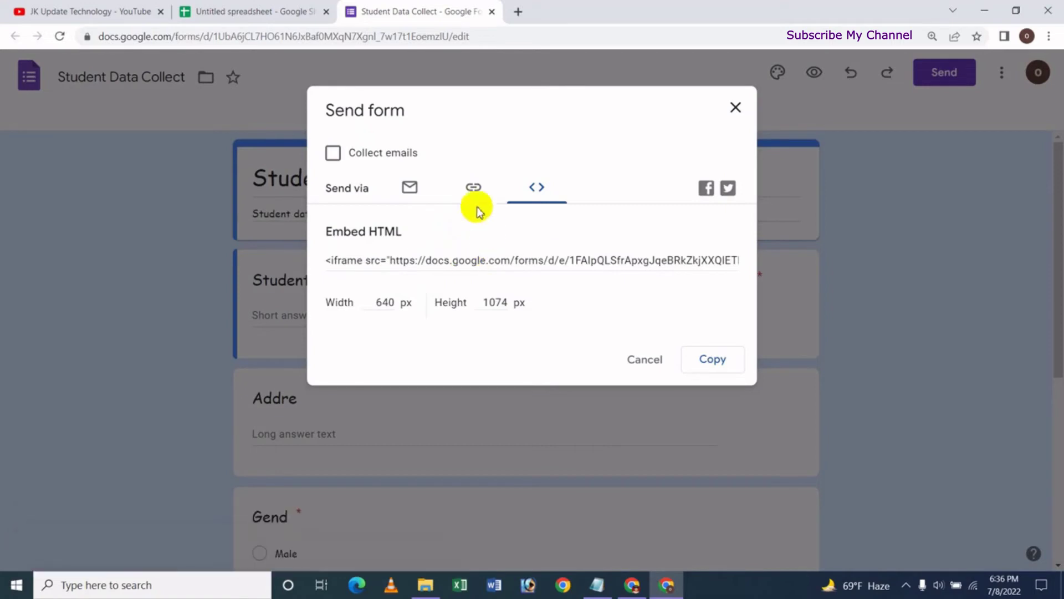
{"action": "left_click", "coordinate": [636, 367]}
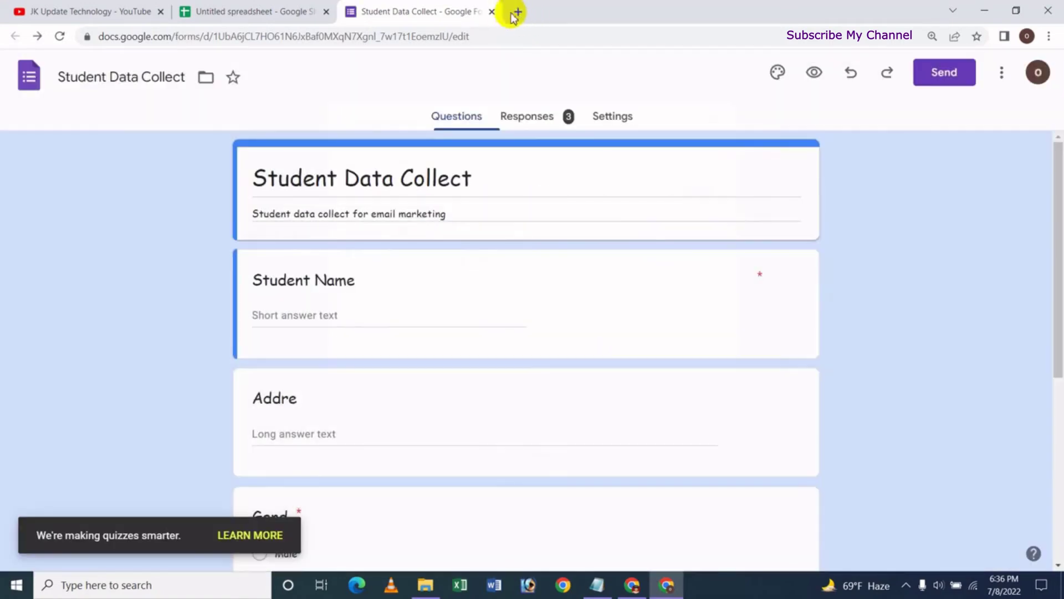
{"action": "left_click", "coordinate": [492, 12]}
{"action": "left_click", "coordinate": [279, 86]}
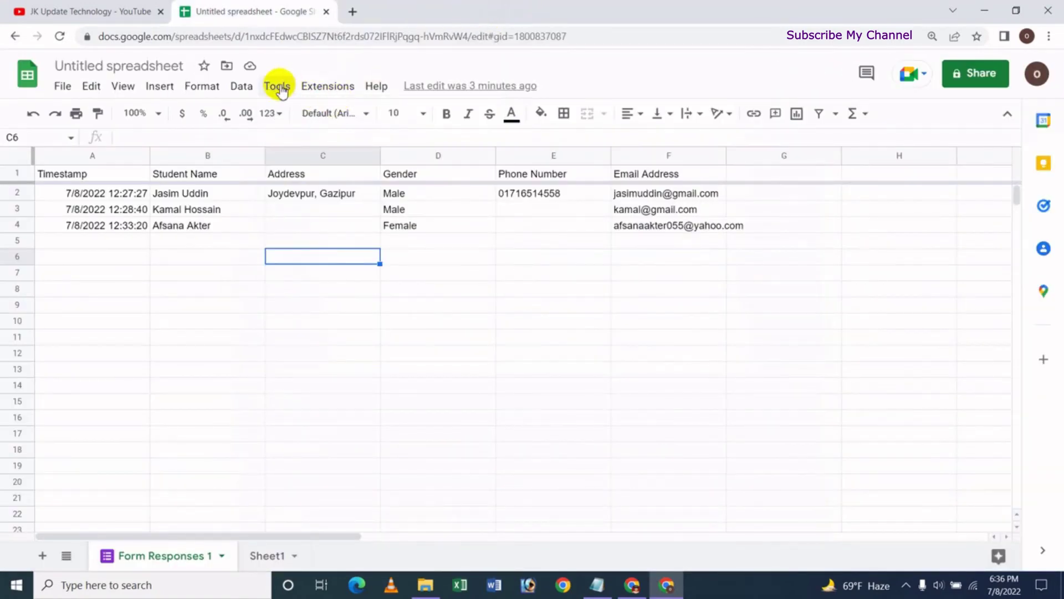
{"action": "left_click", "coordinate": [278, 85]}
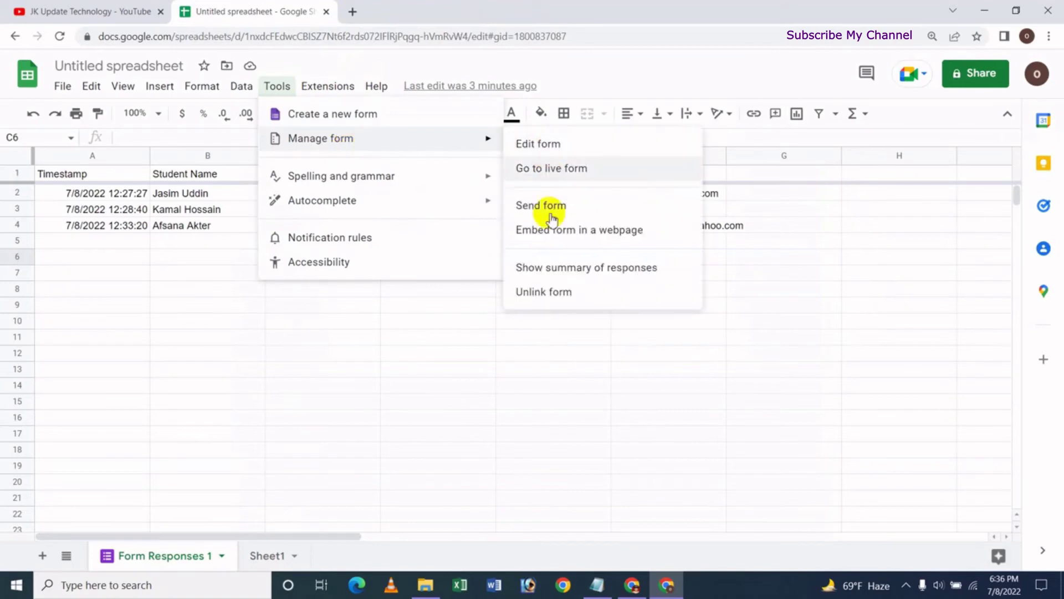
{"action": "mouse_move", "coordinate": [321, 138]}
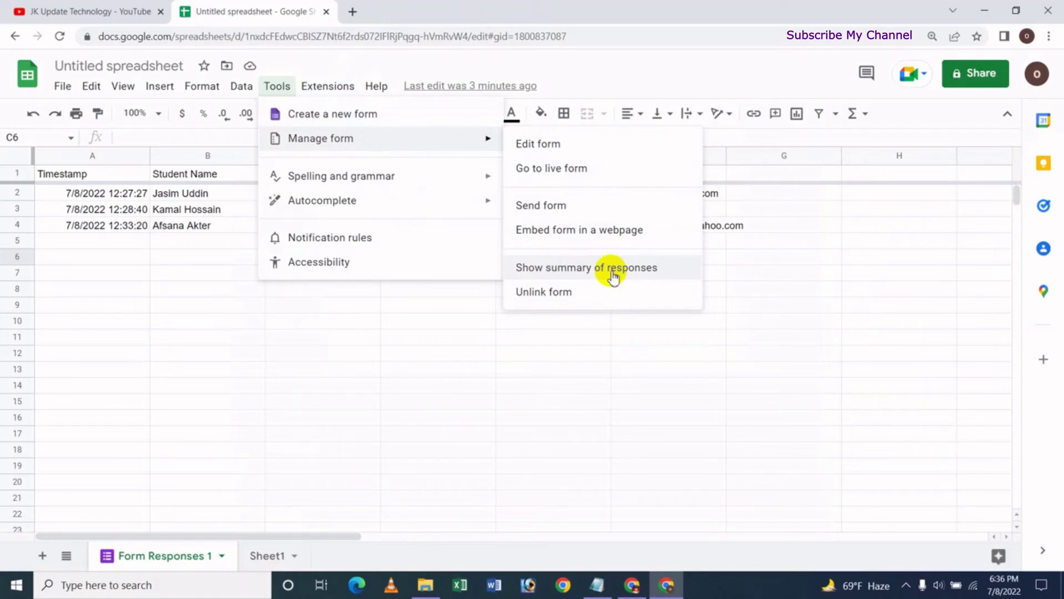
{"action": "left_click", "coordinate": [594, 269]}
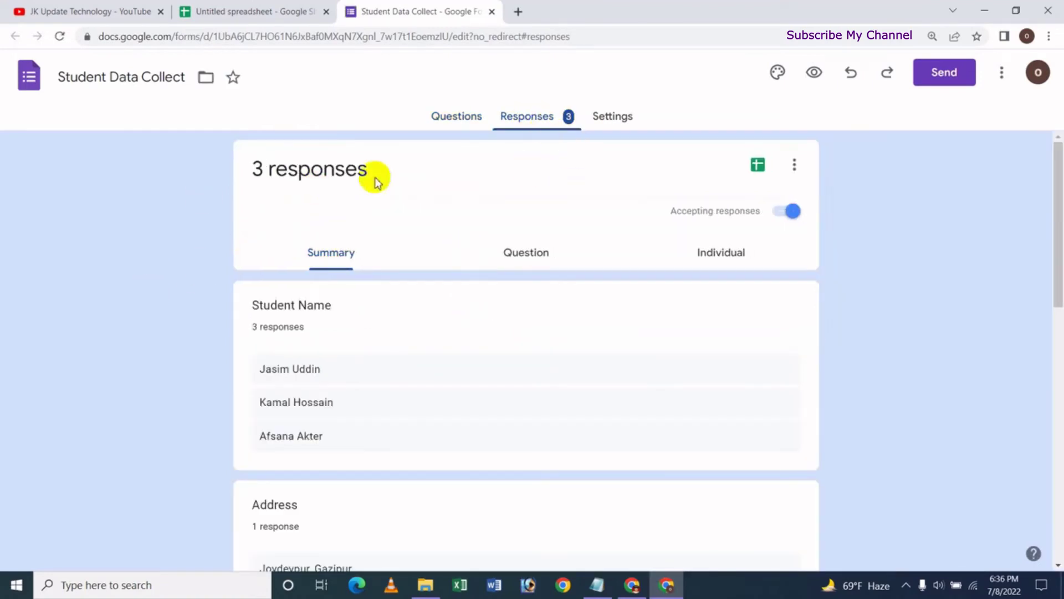
{"action": "left_click_drag", "start_coordinate": [1053, 285], "coordinate": [862, 329]}
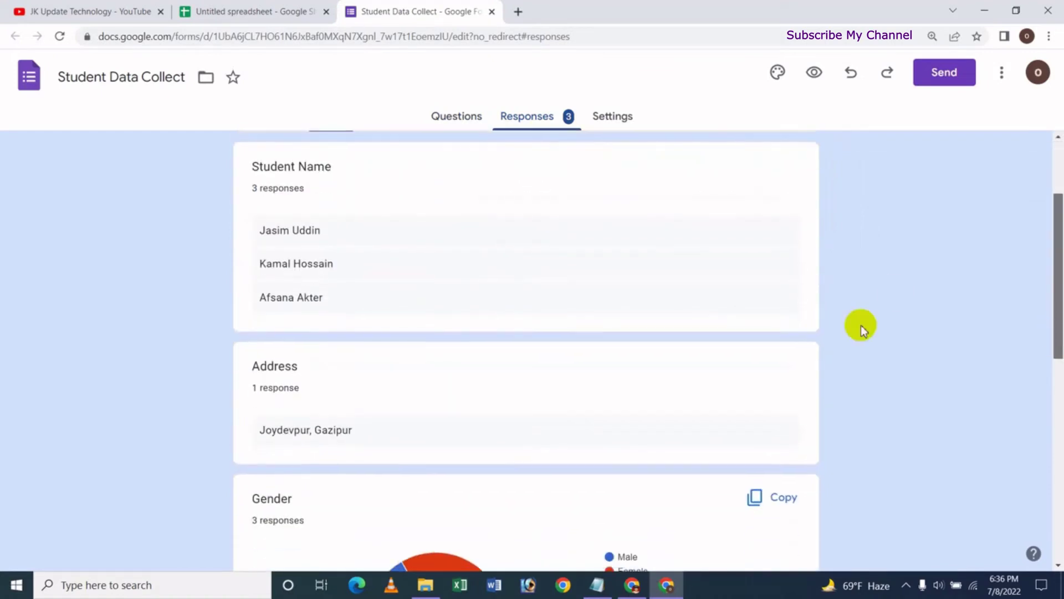
{"action": "left_click_drag", "start_coordinate": [1057, 360], "coordinate": [1053, 532]}
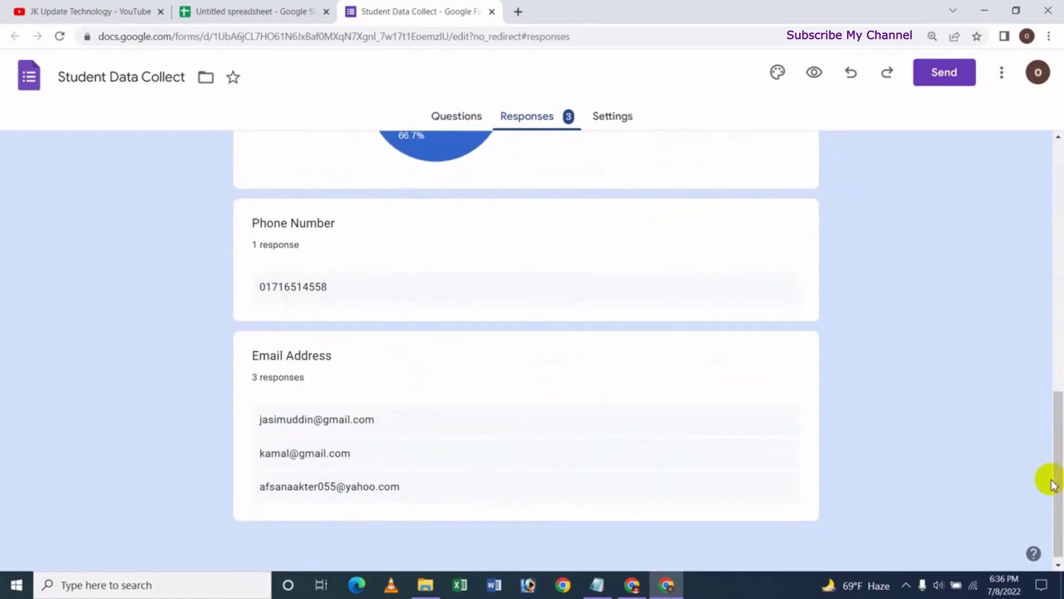
{"action": "mouse_move", "coordinate": [1052, 478]}
{"action": "left_mouse_down"}
{"action": "mouse_move", "coordinate": [1021, 187]}
{"action": "mouse_move", "coordinate": [551, 47]}
{"action": "left_mouse_up"}
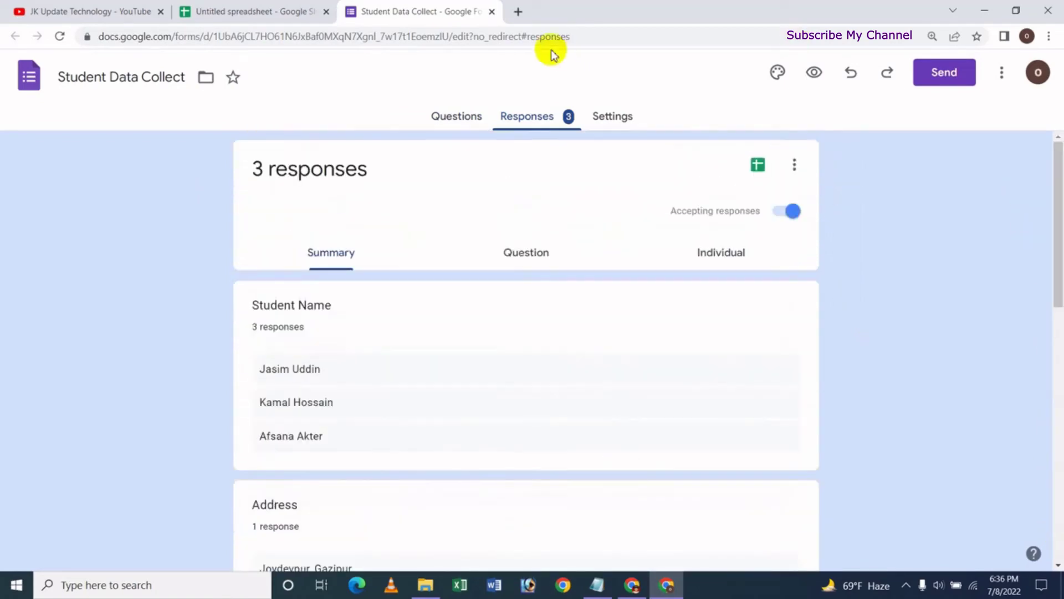
{"action": "left_click", "coordinate": [492, 12]}
{"action": "key", "text": "Escape"}
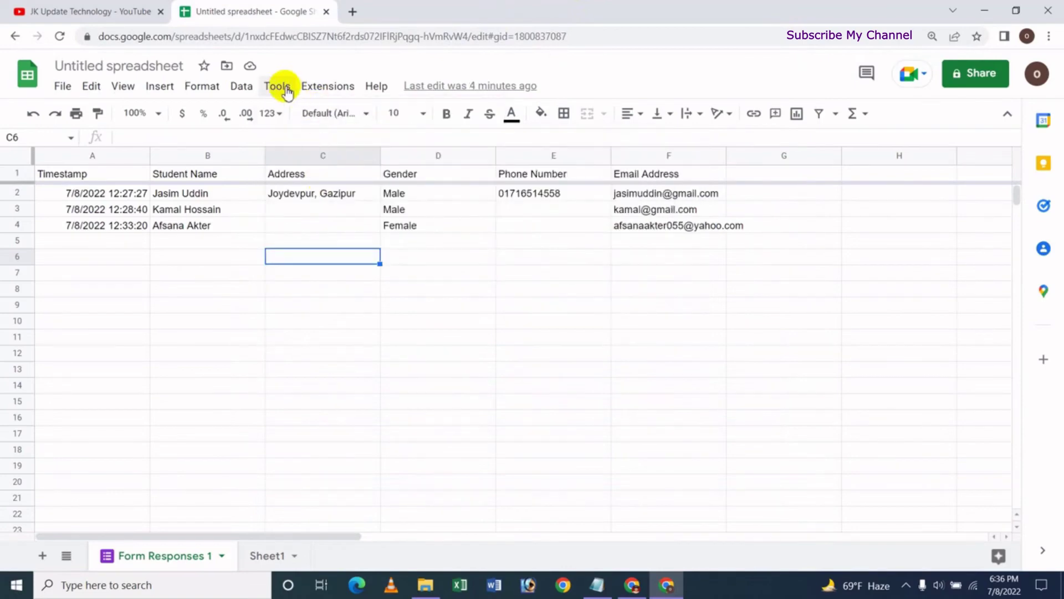
Attempt to delete the linked Form Responses 1 sheet and dismiss the cannot-delete error
{"action": "left_click", "coordinate": [284, 86]}
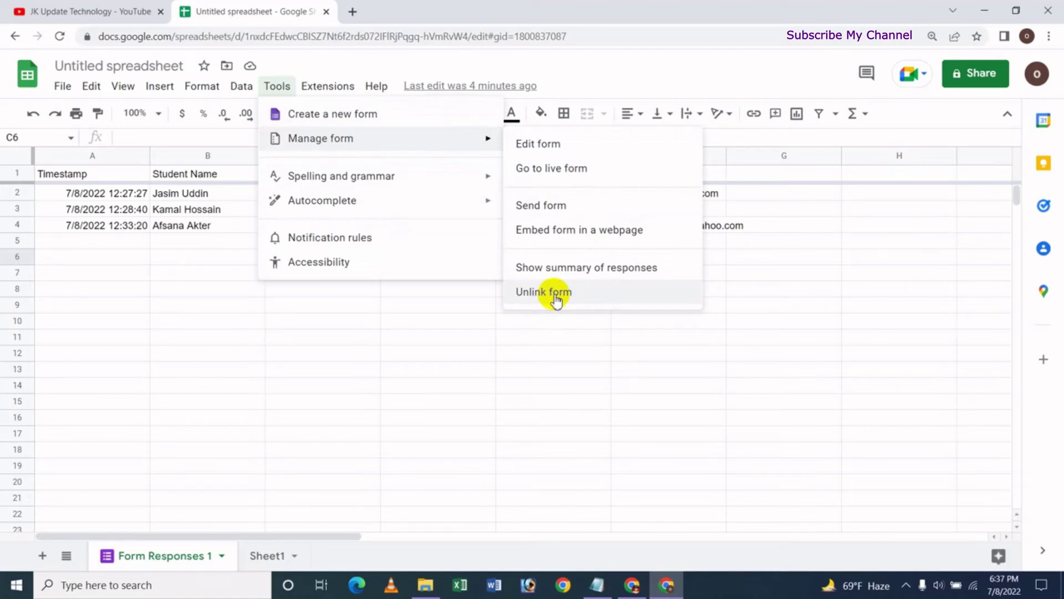
{"action": "left_click", "coordinate": [269, 390]}
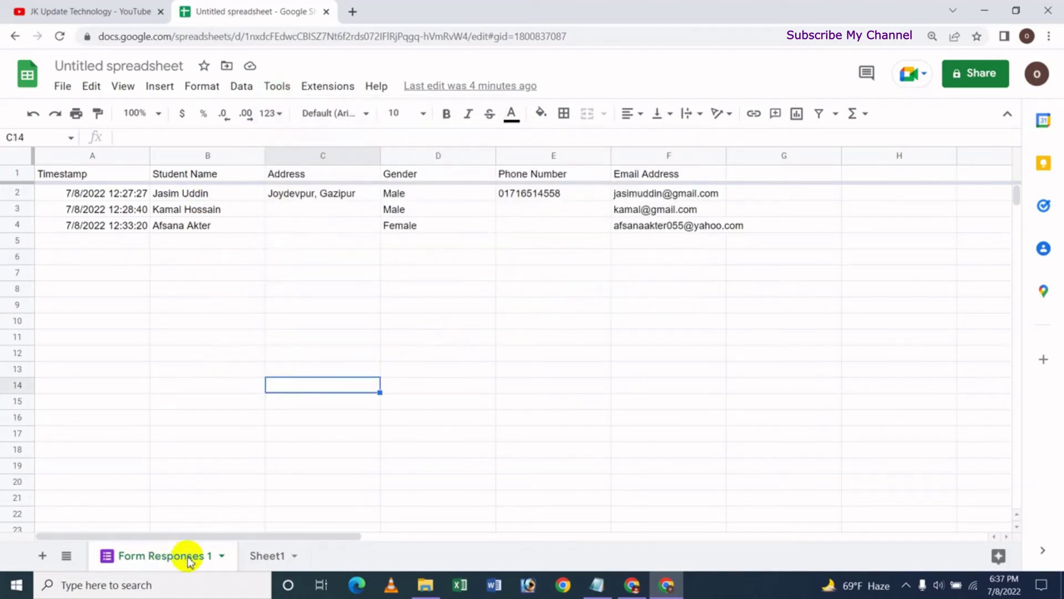
{"action": "left_click", "coordinate": [223, 561]}
{"action": "left_click", "coordinate": [142, 253]}
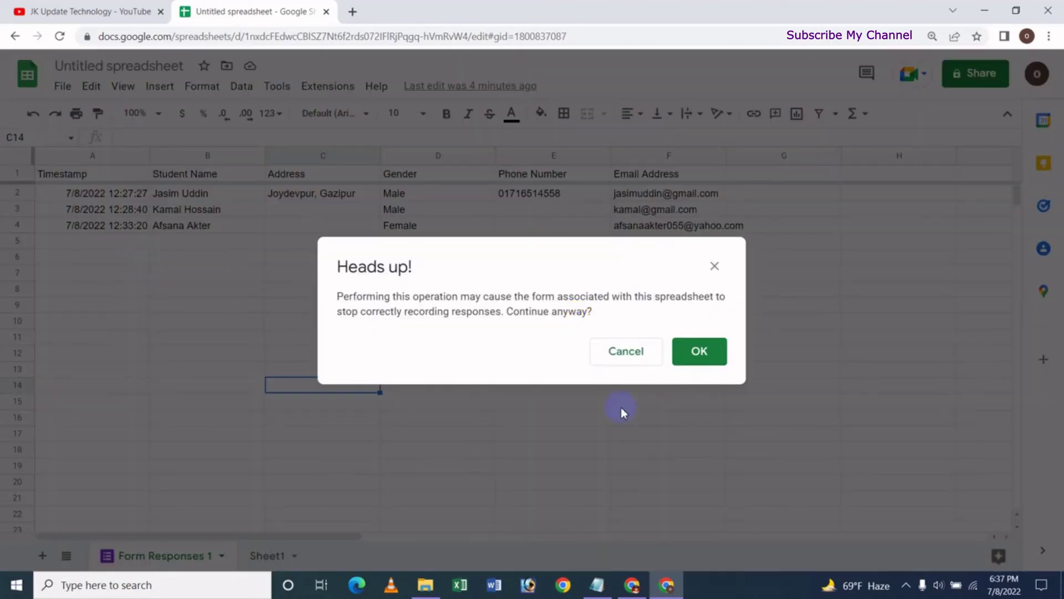
{"action": "left_click", "coordinate": [709, 355]}
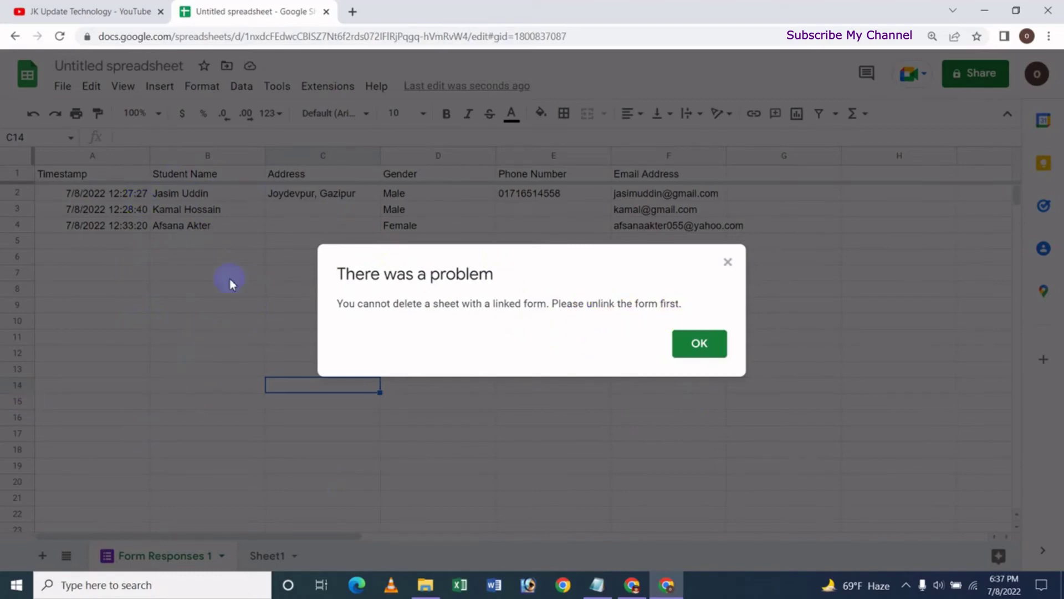
{"action": "left_click", "coordinate": [715, 349]}
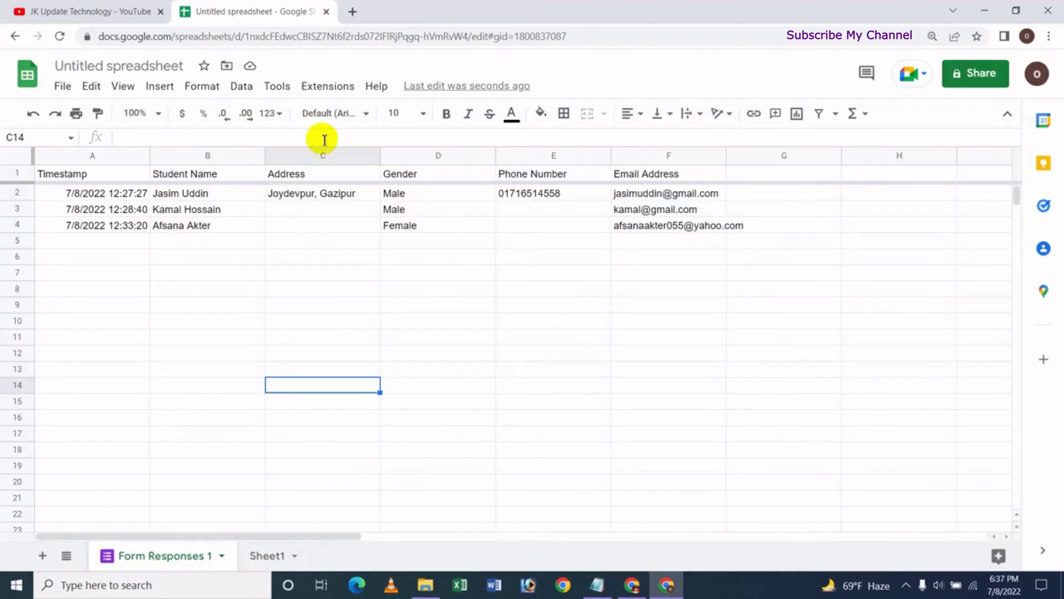
Unlink the form via Tools > Manage form, then delete the Form Responses 1 sheet
{"action": "left_click", "coordinate": [277, 86]}
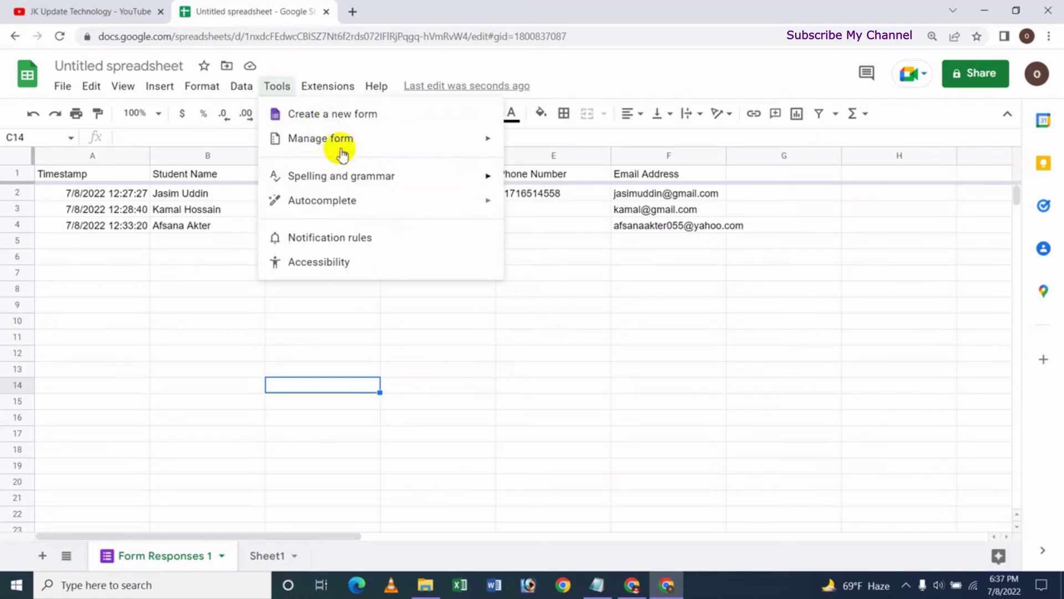
{"action": "left_click", "coordinate": [562, 294]}
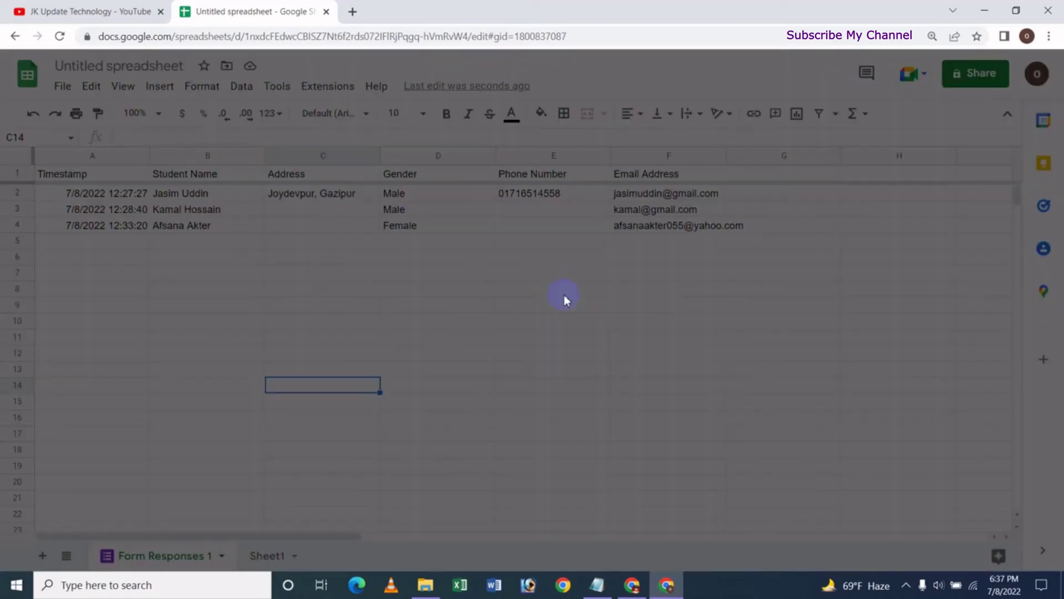
{"action": "left_click", "coordinate": [713, 345]}
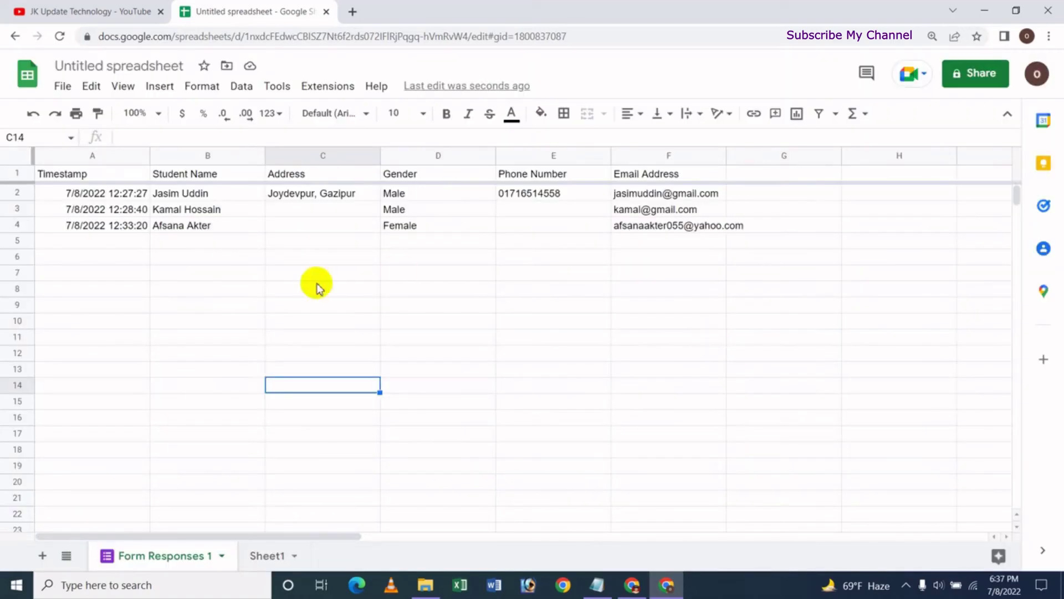
{"action": "left_click", "coordinate": [205, 556]}
{"action": "left_click", "coordinate": [135, 290]}
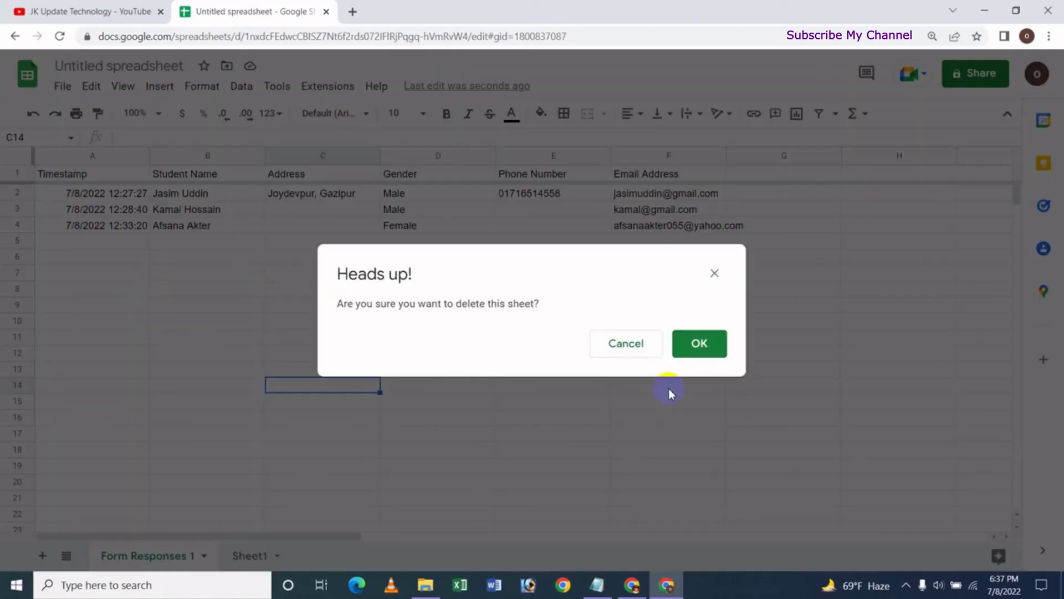
{"action": "left_click", "coordinate": [693, 339]}
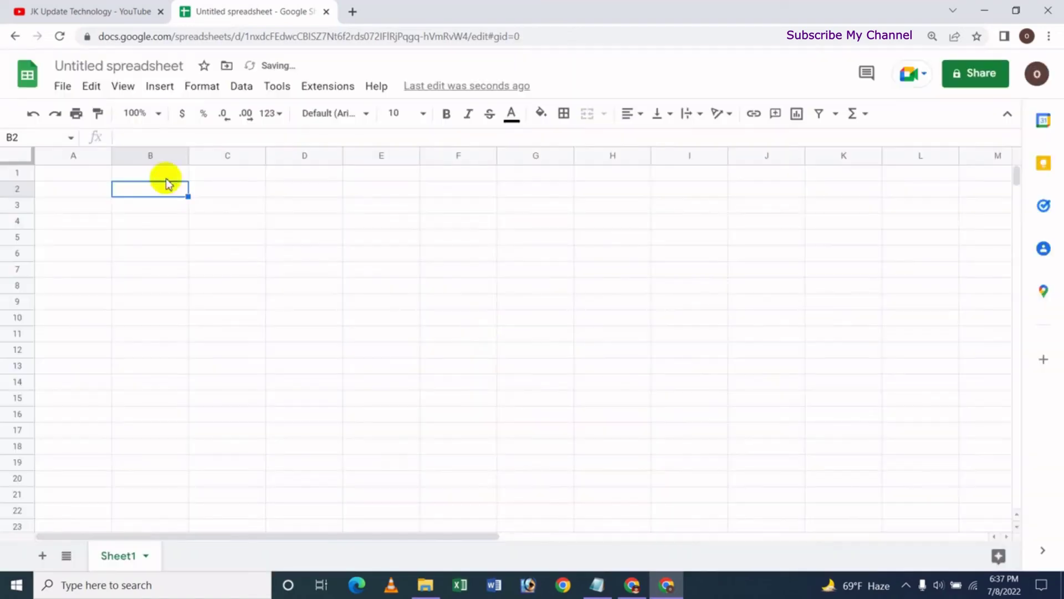
{"action": "left_click", "coordinate": [137, 242]}
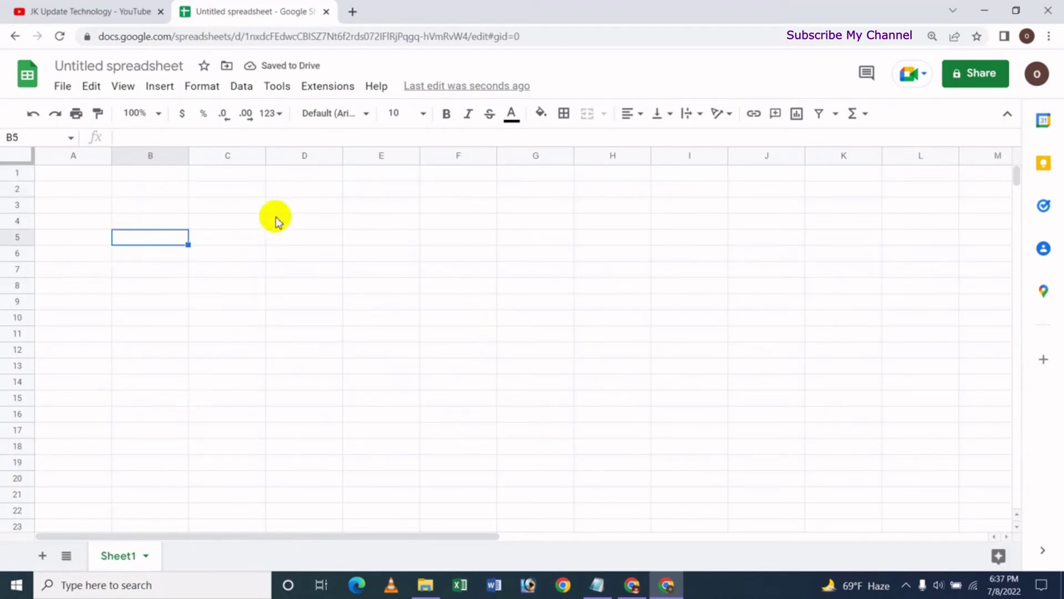
{"action": "left_click", "coordinate": [278, 100]}
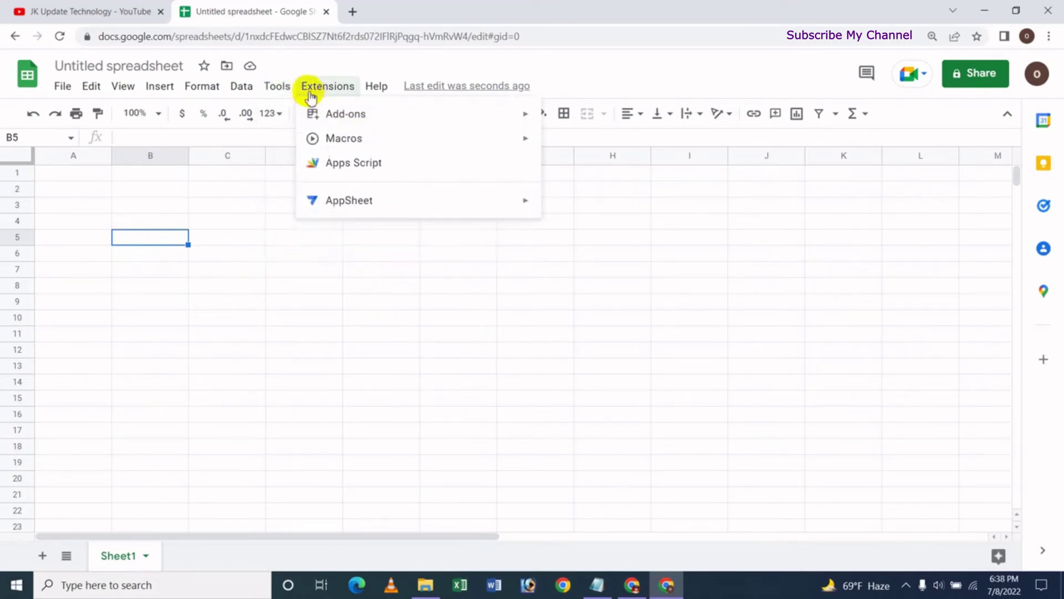
{"action": "mouse_move", "coordinate": [241, 86]}
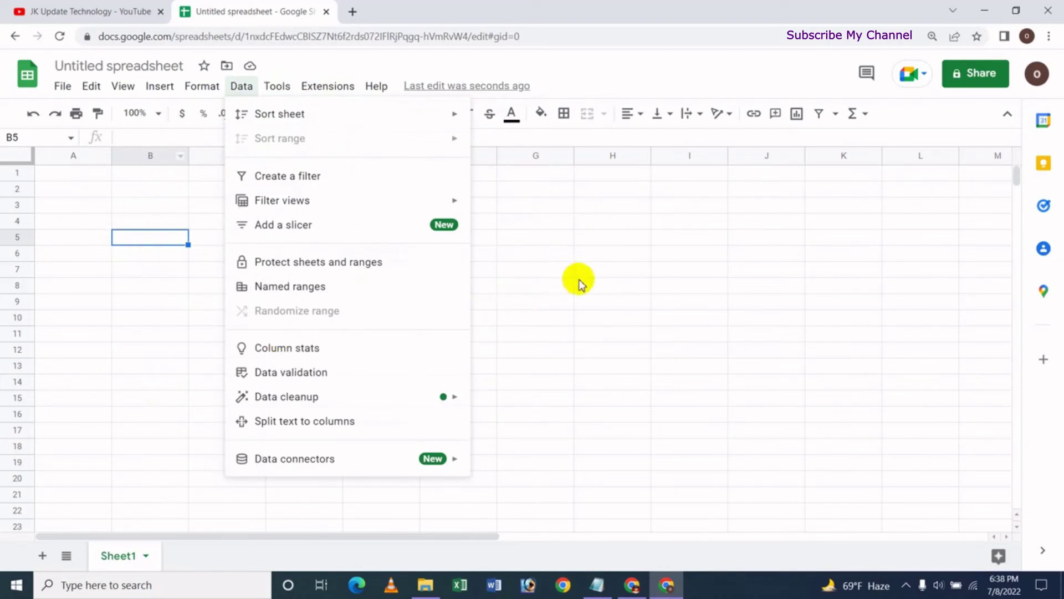
{"action": "left_click", "coordinate": [599, 284]}
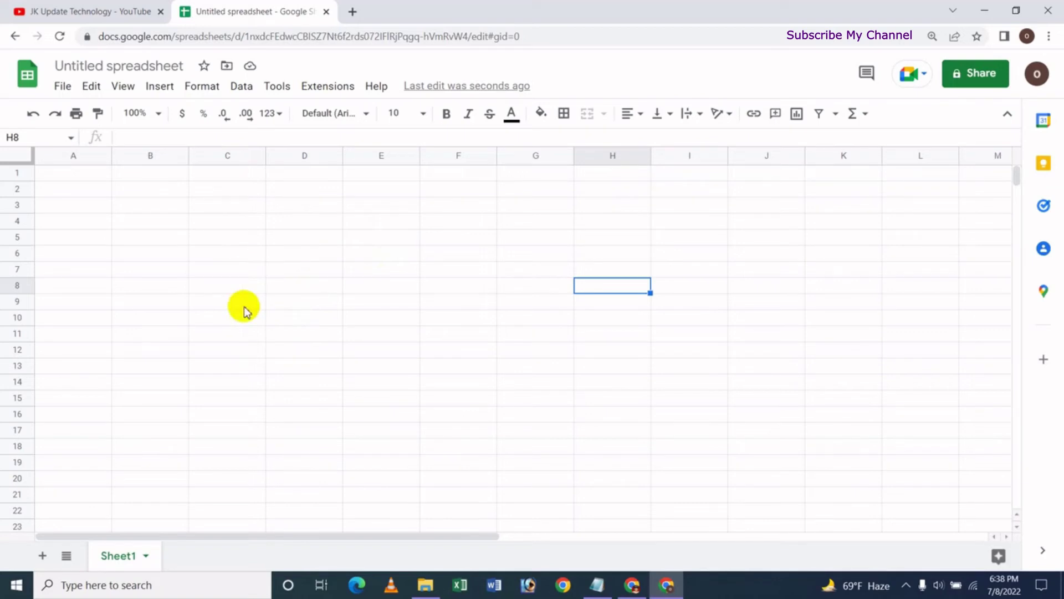
{"action": "left_click", "coordinate": [277, 87]}
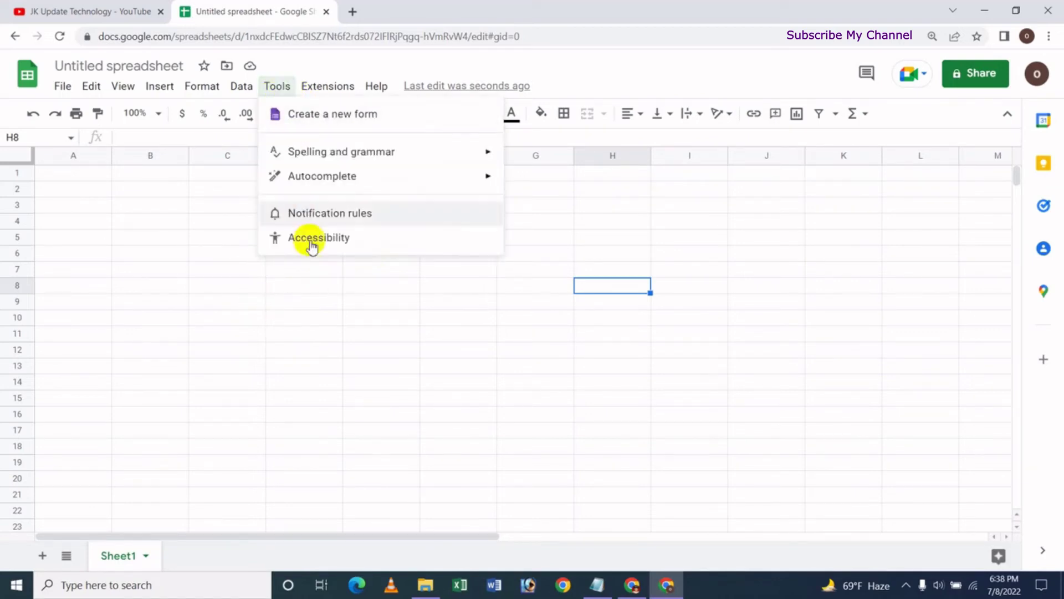
{"action": "mouse_move", "coordinate": [341, 151]}
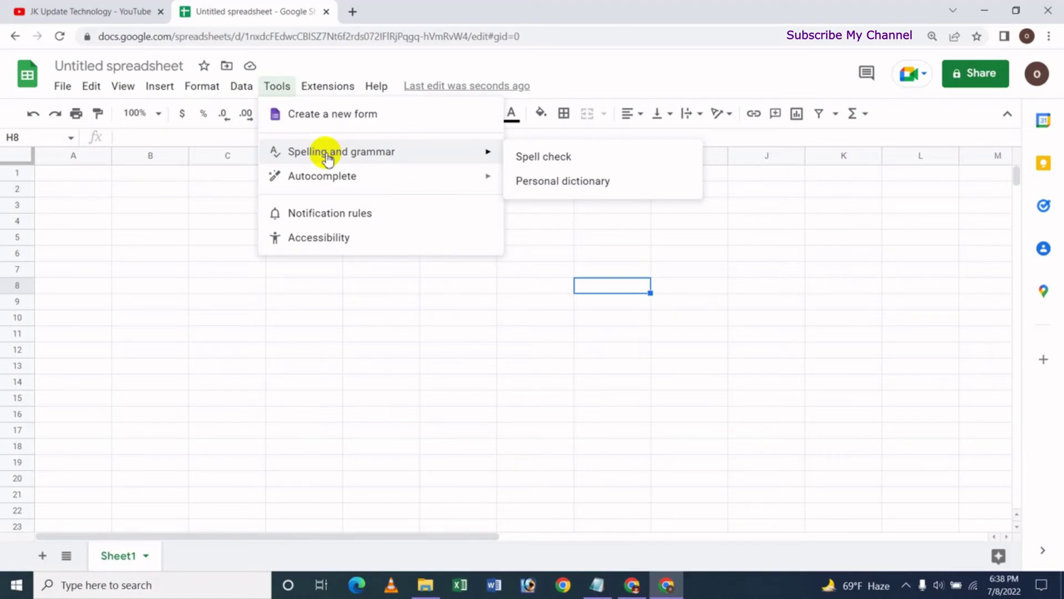
Enter the misspelled word 'bangladesp' into cell D7 and reselect that cell
{"action": "left_click", "coordinate": [291, 333]}
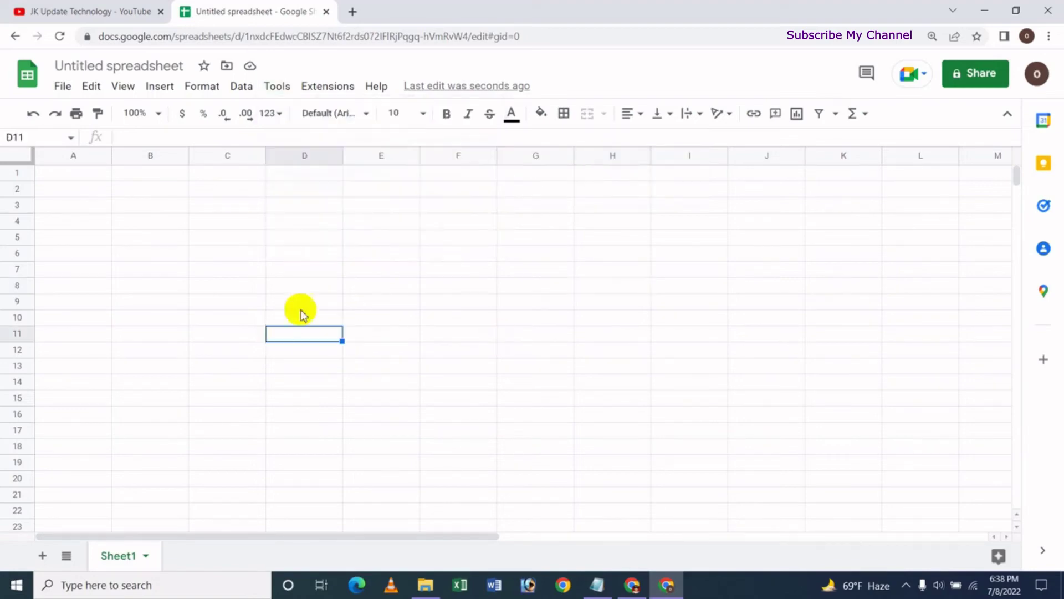
{"action": "left_click", "coordinate": [298, 272]}
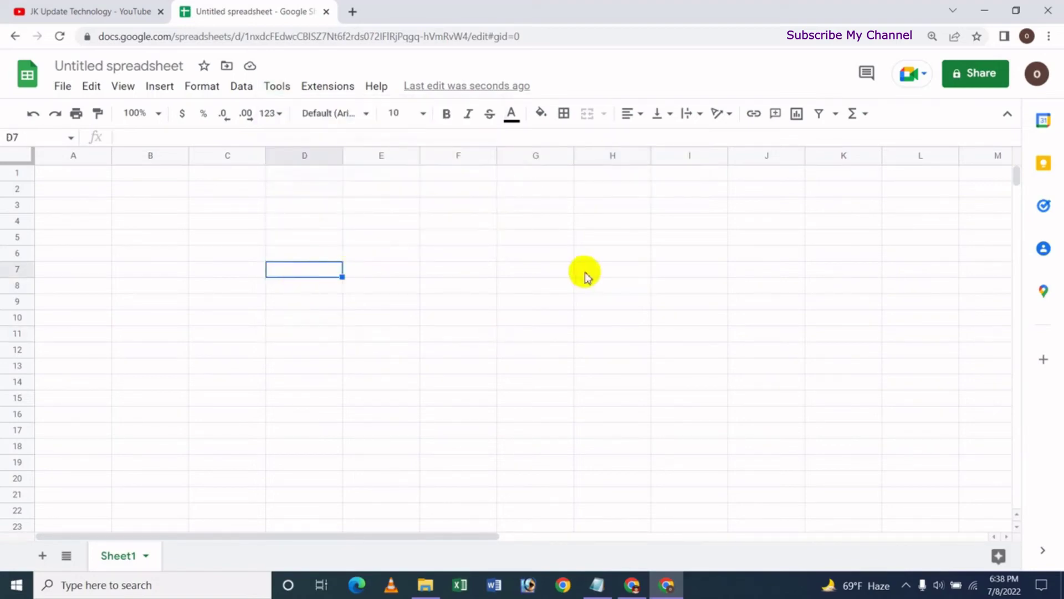
{"action": "type", "text": "bangladesp"}
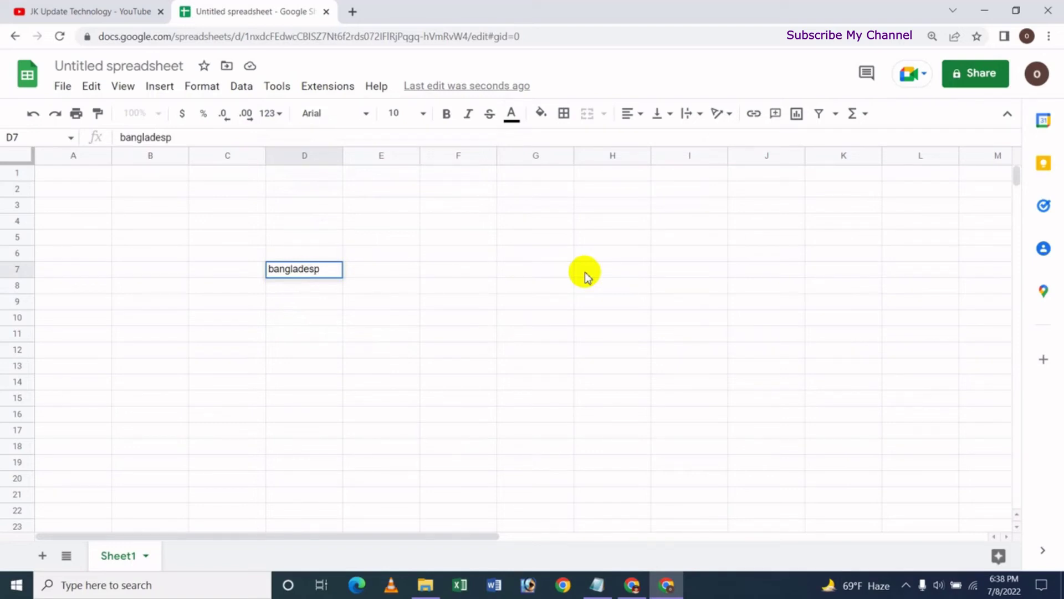
{"action": "key", "text": "Return"}
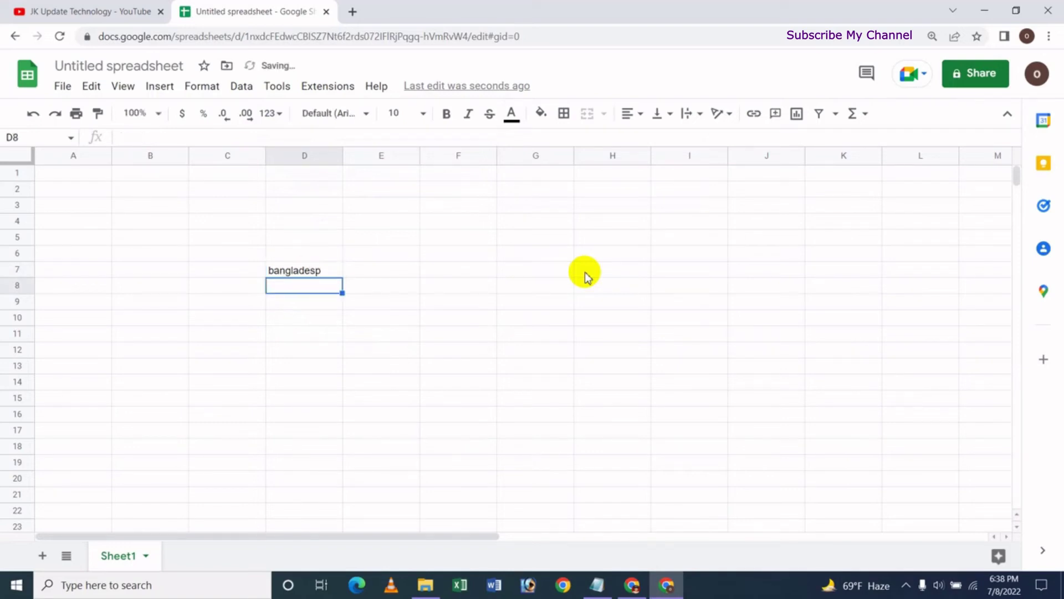
{"action": "key", "text": "Up"}
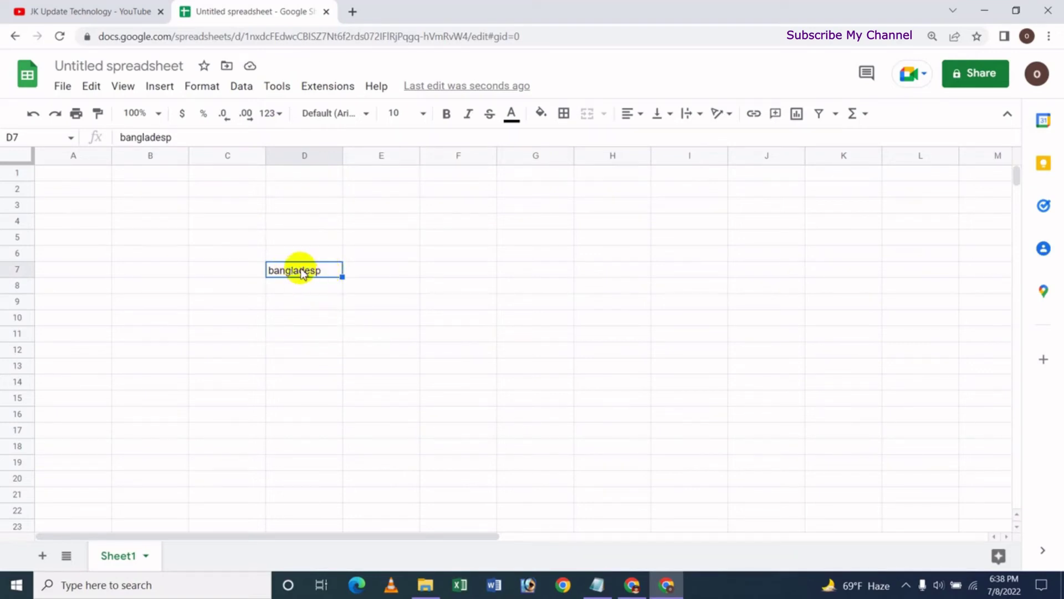
{"action": "left_click", "coordinate": [277, 86]}
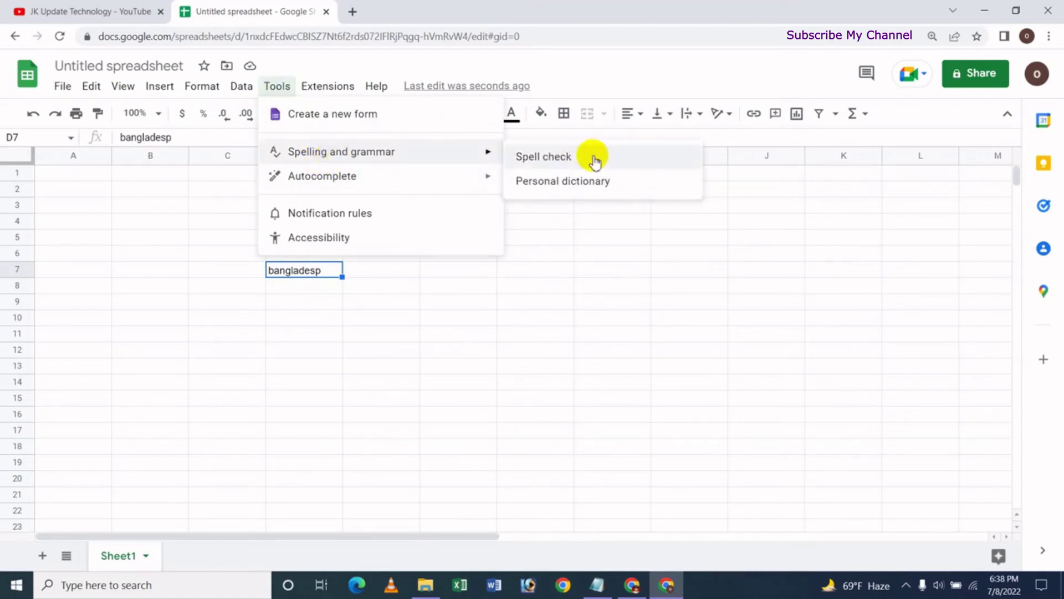
Run spell check and add bangladesp to the personal dictionary
{"action": "left_click", "coordinate": [582, 162]}
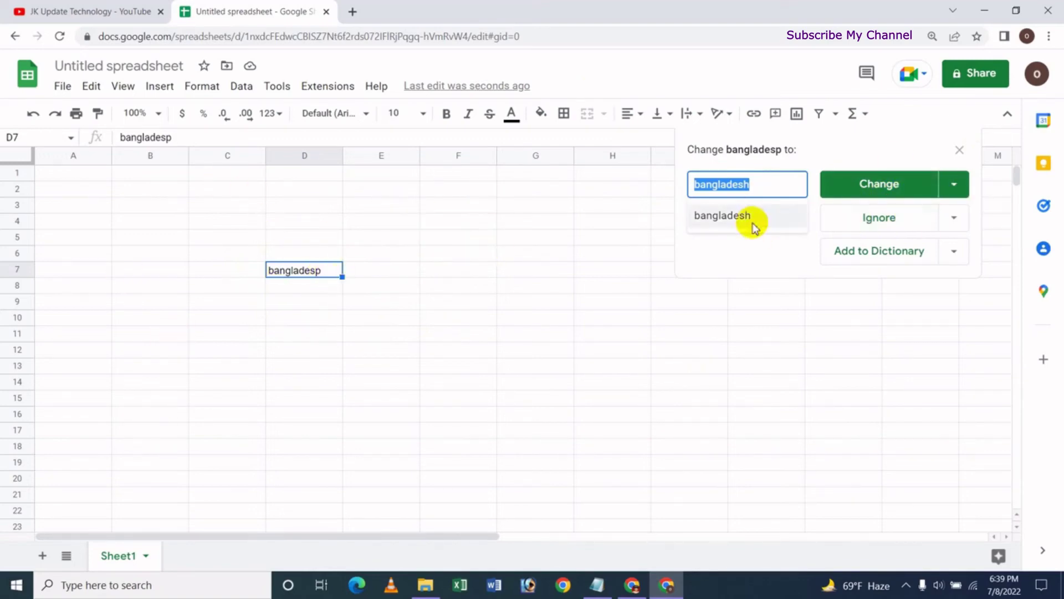
{"action": "left_click", "coordinate": [955, 191]}
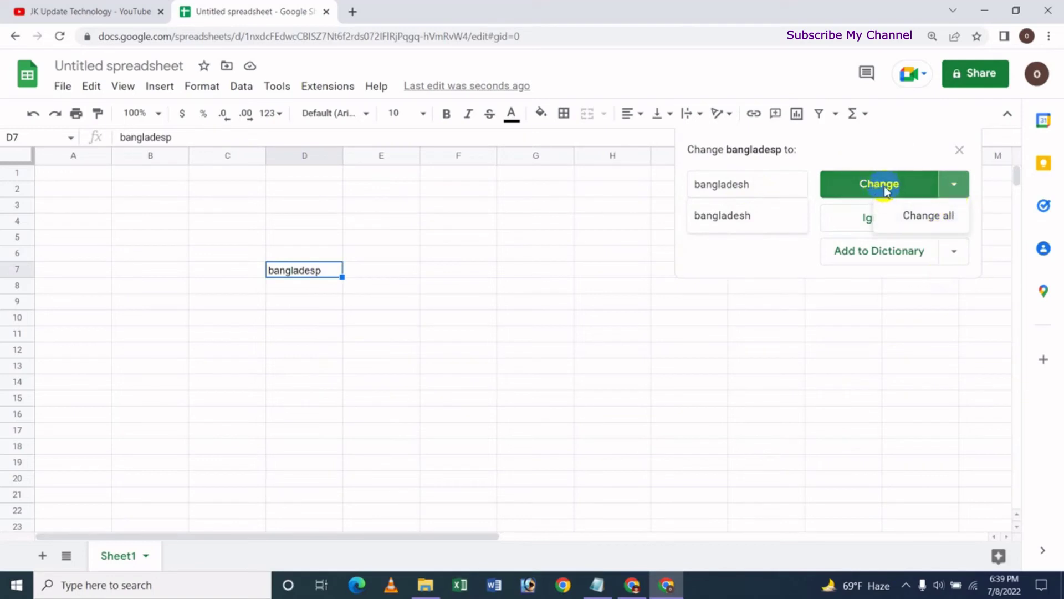
{"action": "mouse_move", "coordinate": [953, 184]}
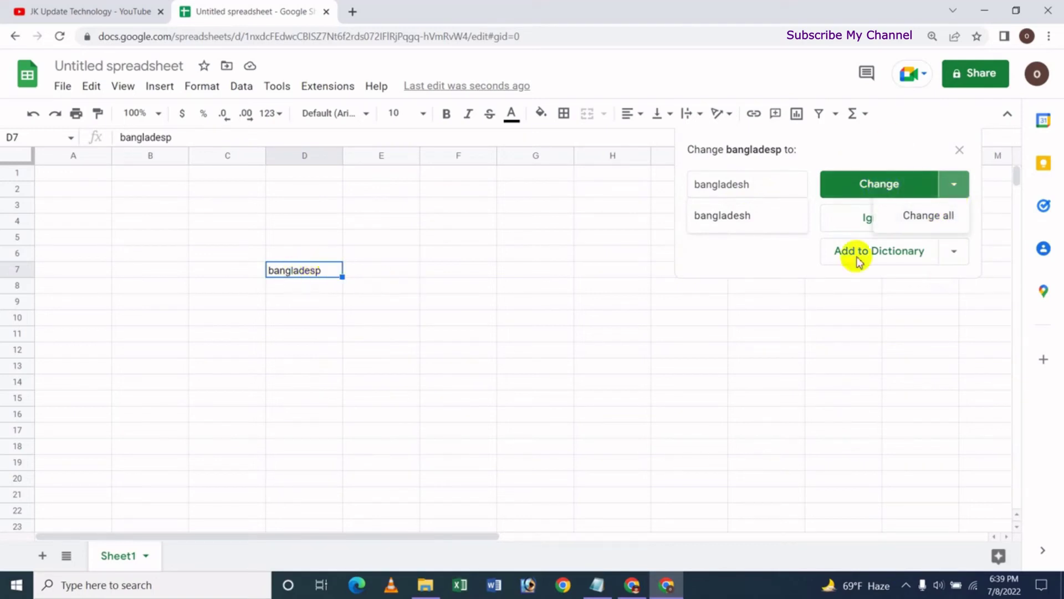
{"action": "left_click", "coordinate": [907, 146]}
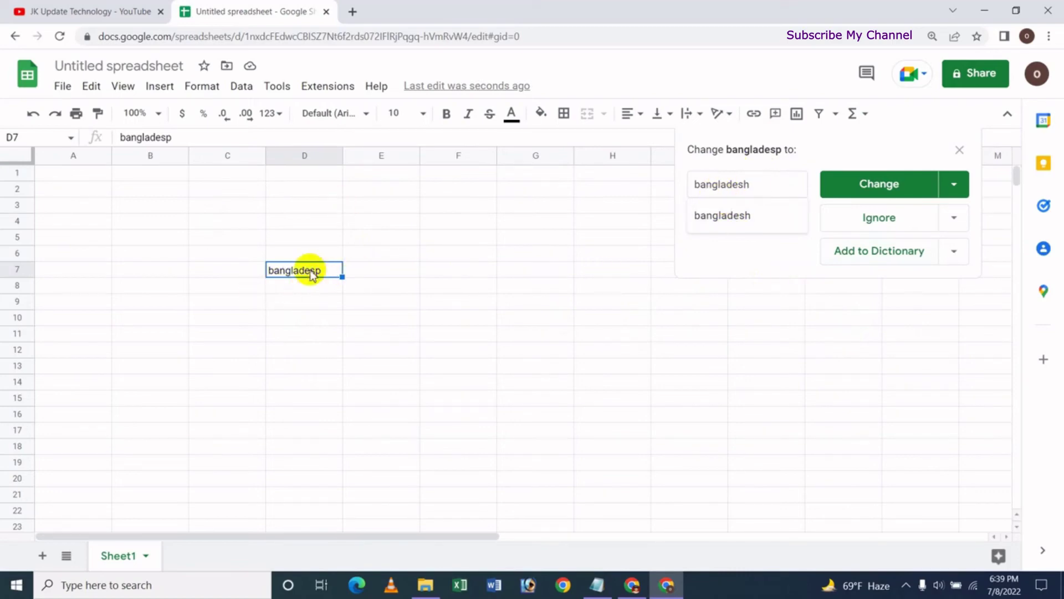
{"action": "left_click", "coordinate": [891, 257]}
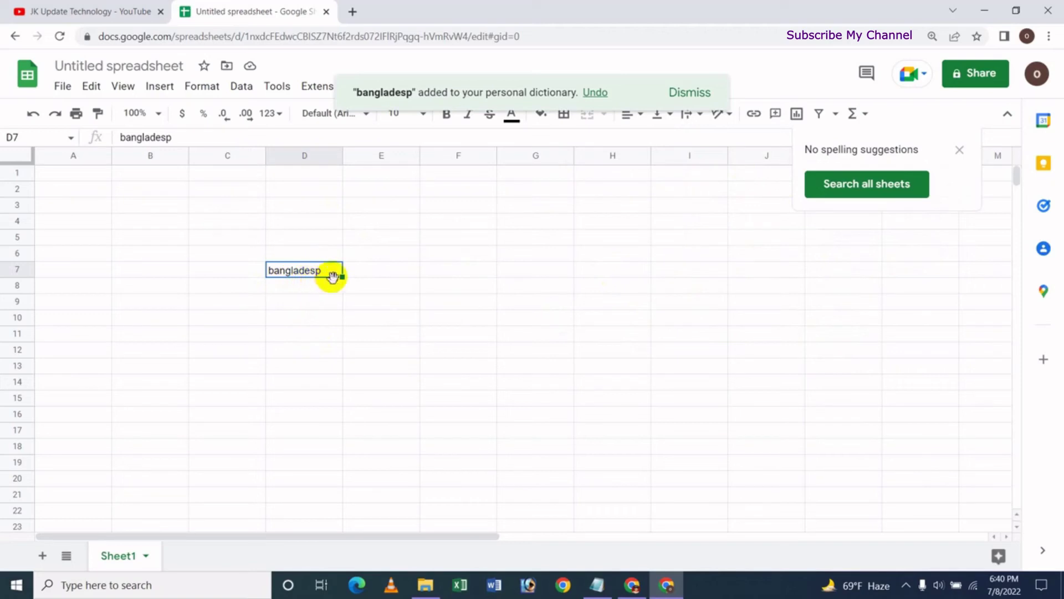
Clear the word bangladesp from cell D7
{"action": "left_click", "coordinate": [319, 333]}
{"action": "left_click", "coordinate": [305, 275]}
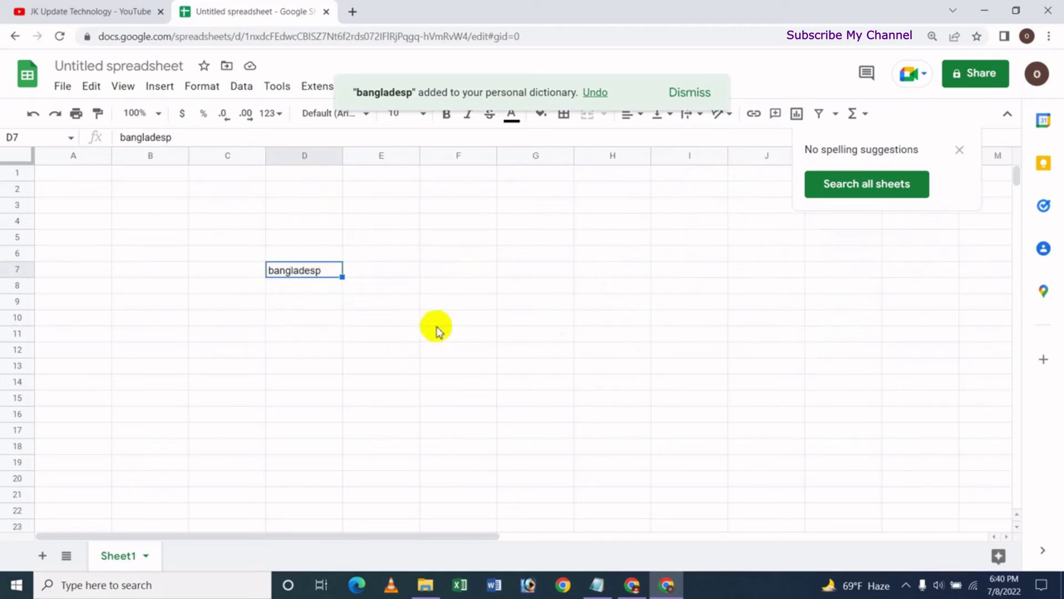
{"action": "key", "text": "Delete"}
Enter bangladesp in cell E8 after dismissing the dictionary notice
{"action": "left_click", "coordinate": [506, 351]}
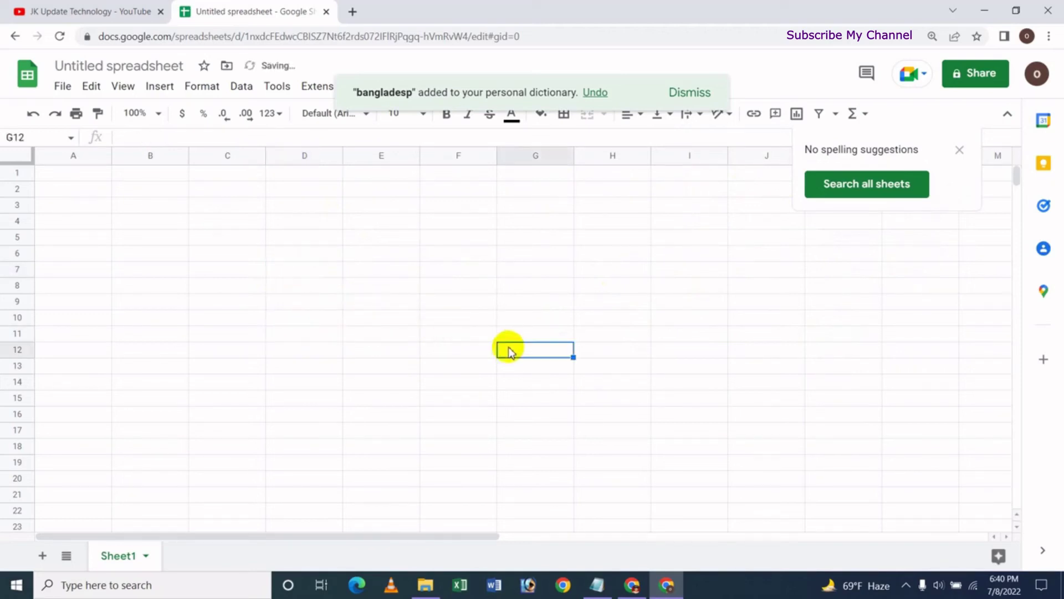
{"action": "left_click", "coordinate": [691, 92]}
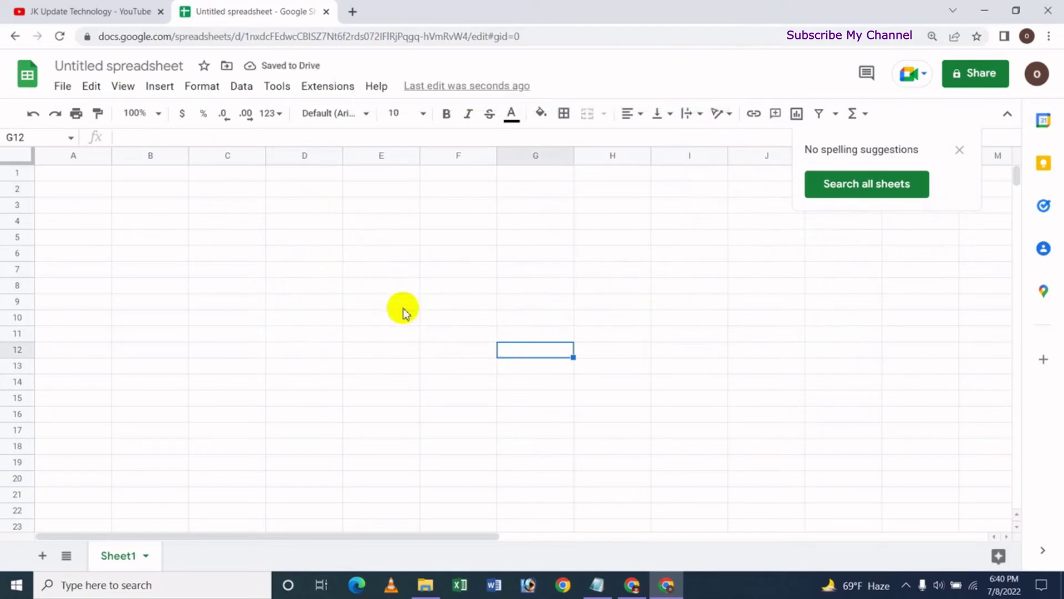
{"action": "left_click", "coordinate": [394, 286]}
{"action": "type", "text": "bangladesp"}
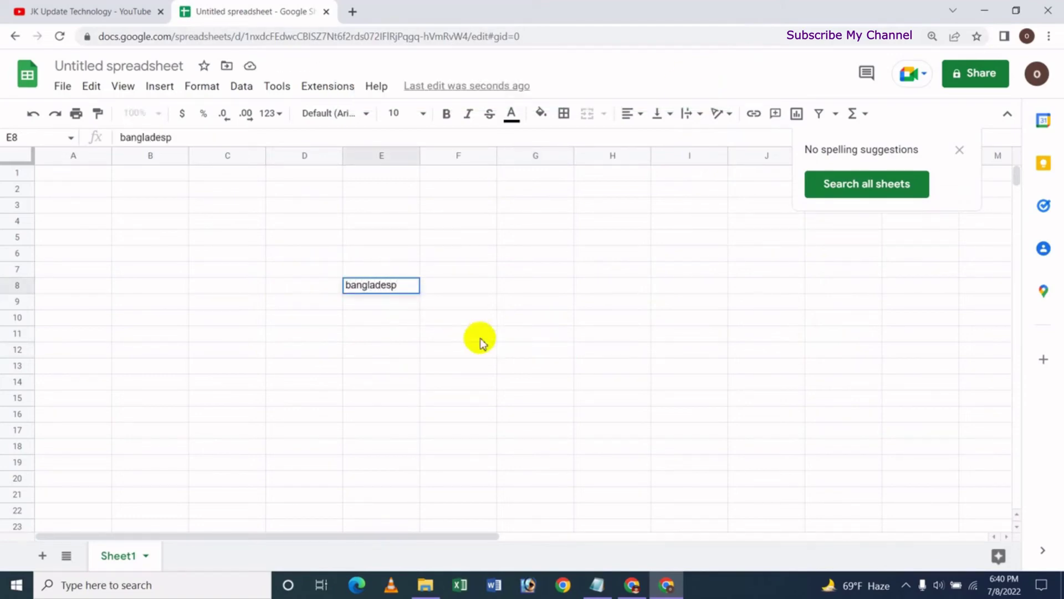
{"action": "key", "text": "Return"}
{"action": "left_click", "coordinate": [960, 150]}
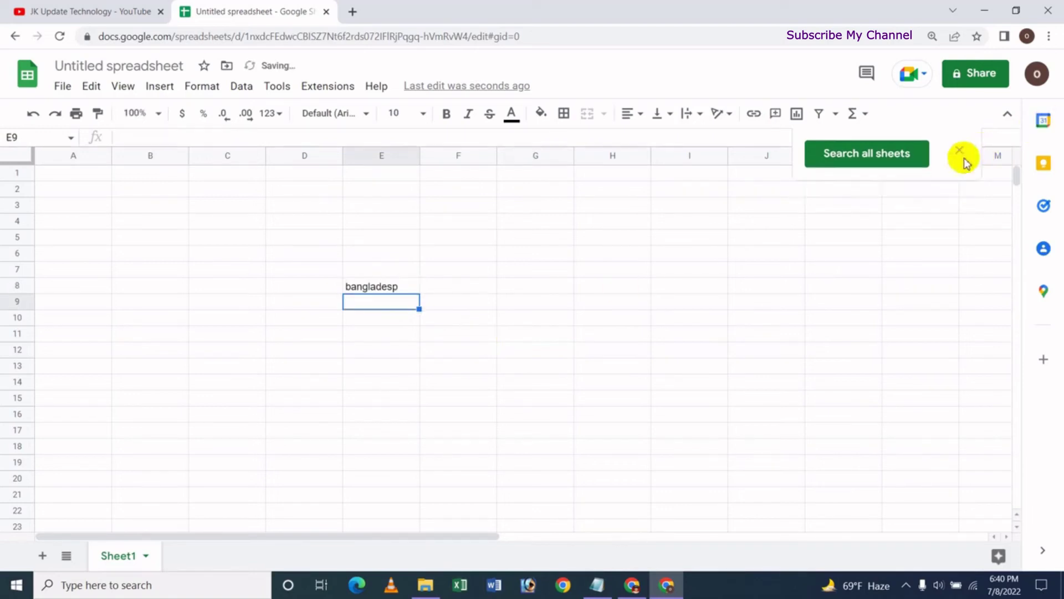
Spell-check the sheet again, confirm bangladesp gets no suggestions, and close the panel
{"action": "left_click", "coordinate": [388, 286]}
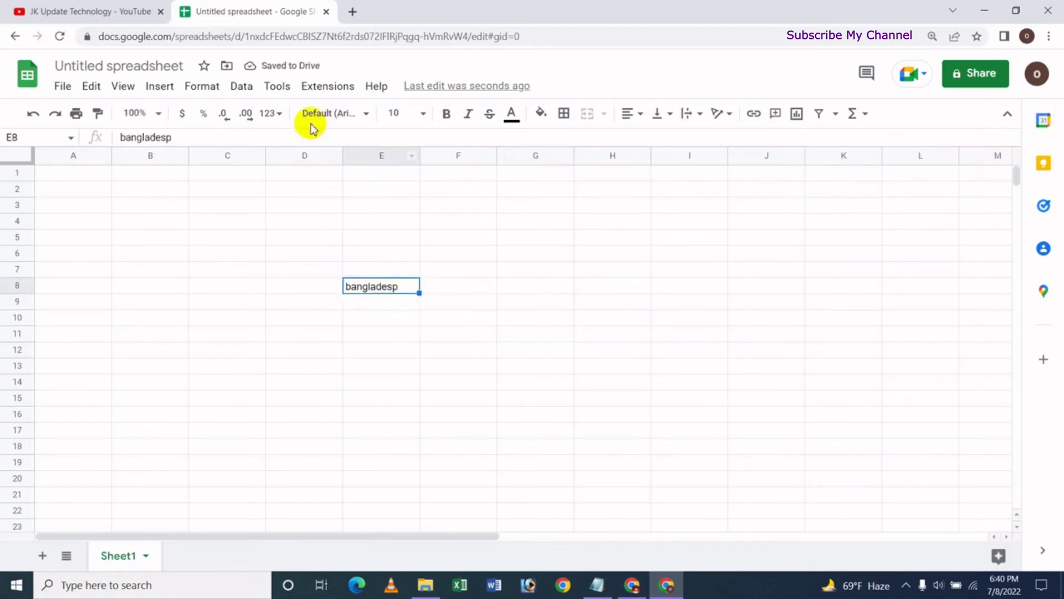
{"action": "left_click", "coordinate": [280, 87]}
{"action": "mouse_move", "coordinate": [340, 151]}
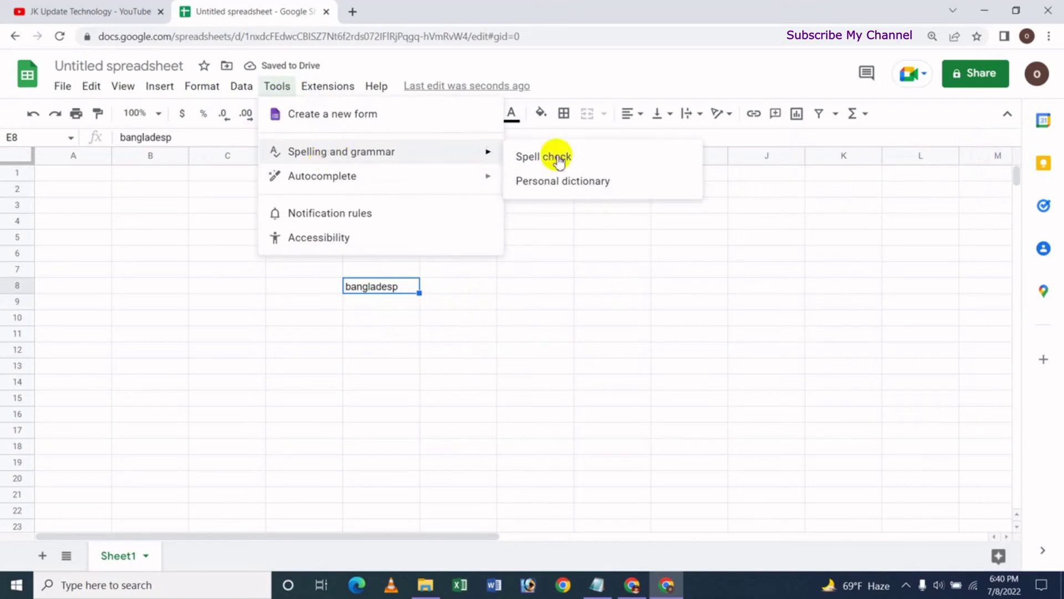
{"action": "left_click", "coordinate": [561, 157]}
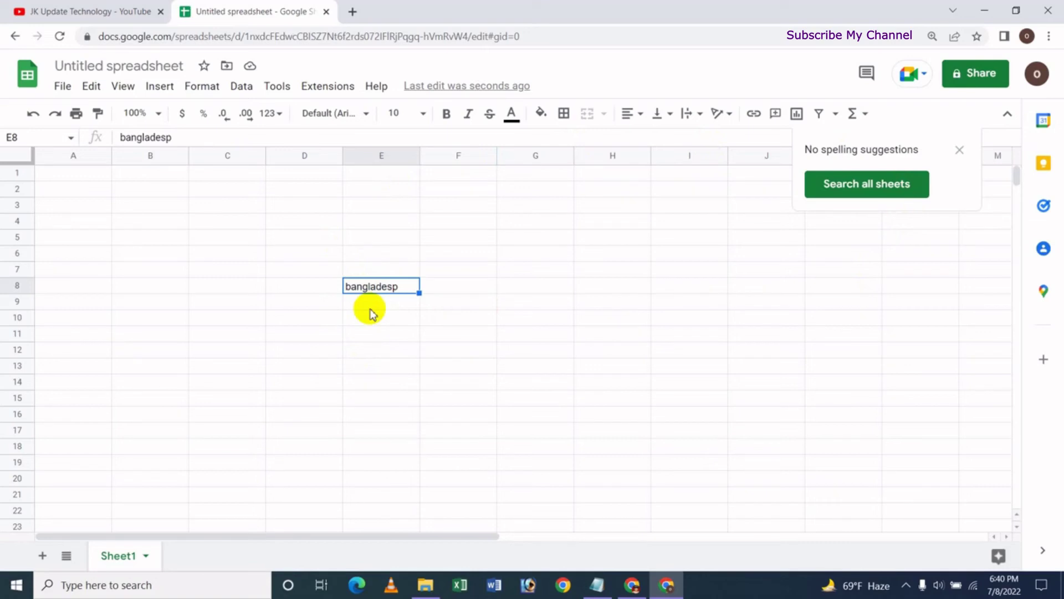
{"action": "key", "text": "Escape"}
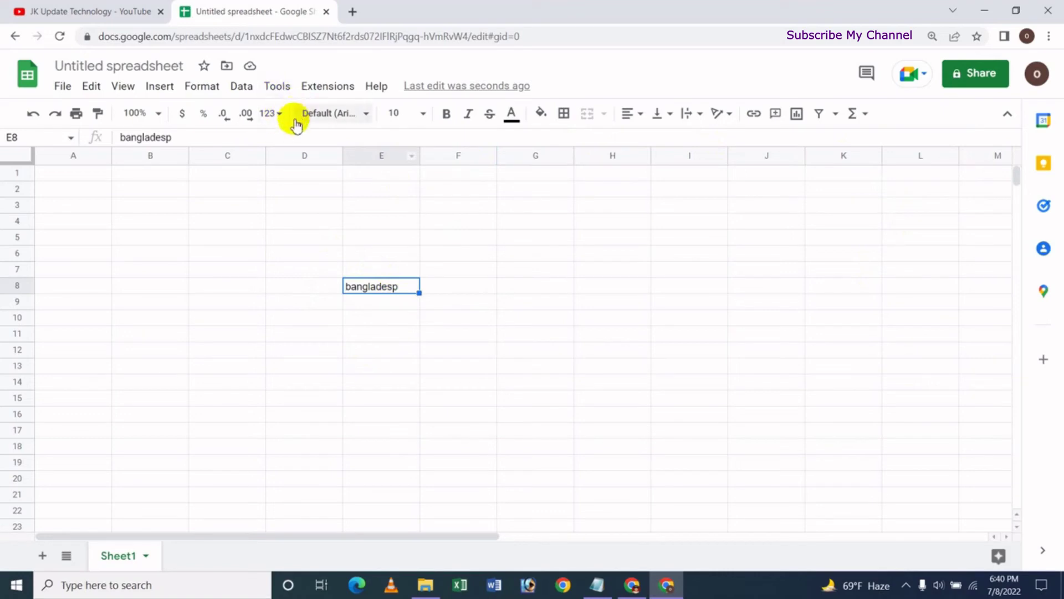
Remove bangladesp from the personal dictionary, leaving only country, and reselect E8
{"action": "left_click", "coordinate": [282, 90]}
{"action": "mouse_move", "coordinate": [341, 152]}
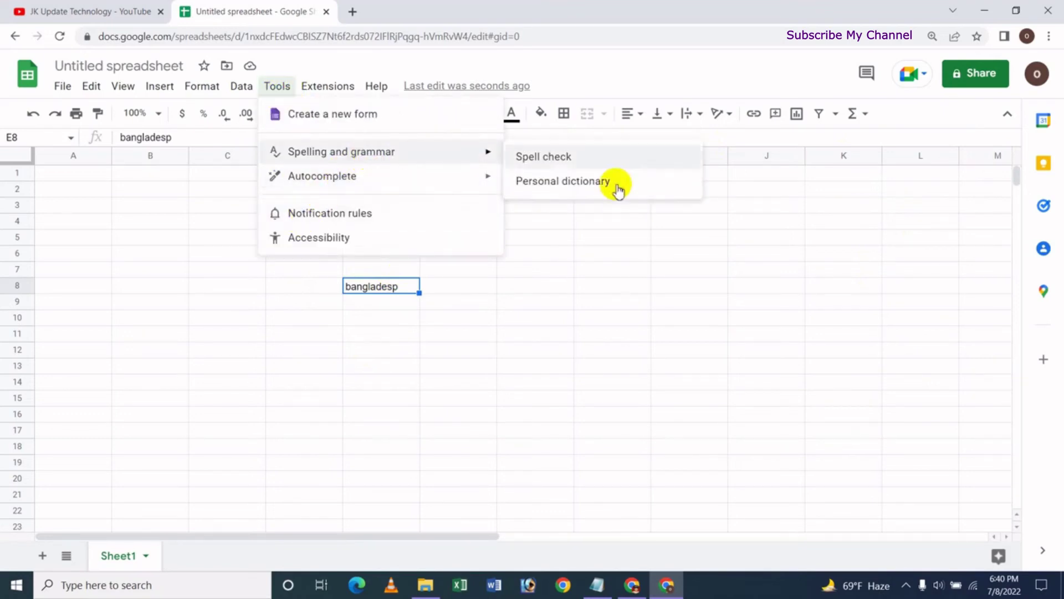
{"action": "left_click", "coordinate": [600, 185]}
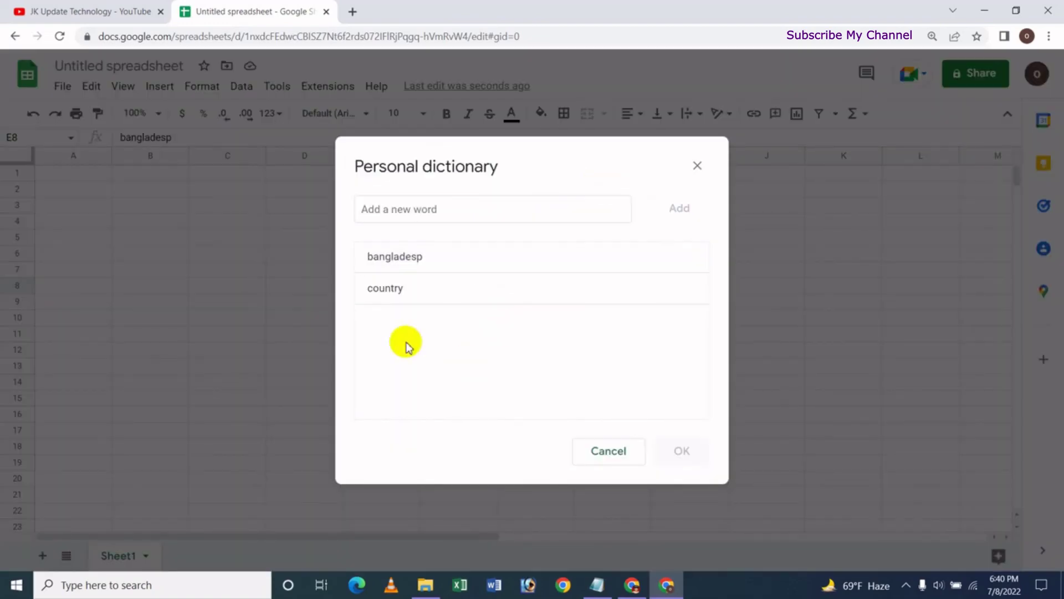
{"action": "mouse_move", "coordinate": [424, 260]}
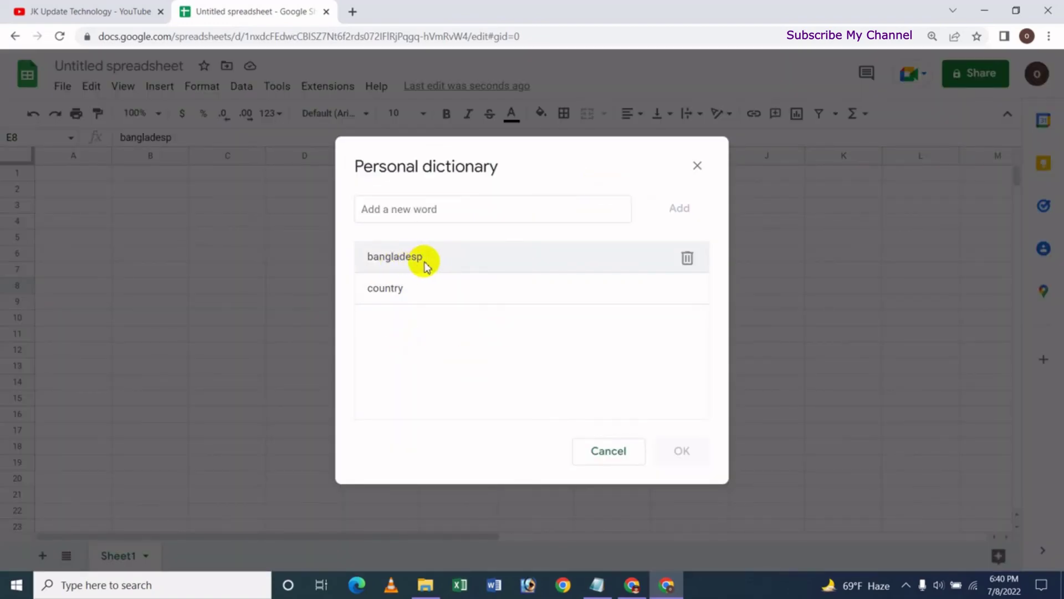
{"action": "left_click", "coordinate": [686, 259]}
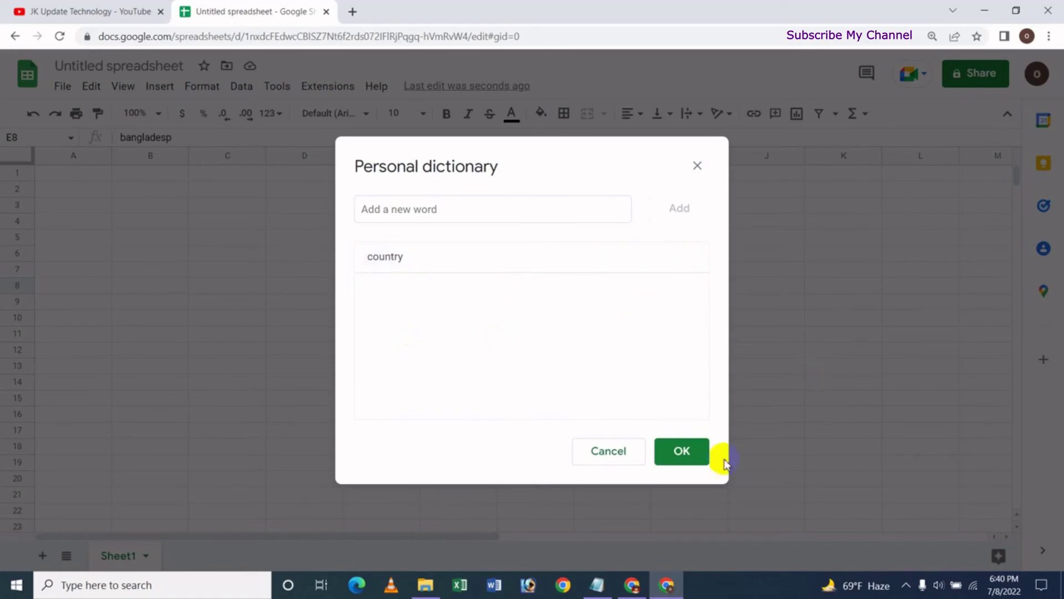
{"action": "left_click", "coordinate": [682, 454]}
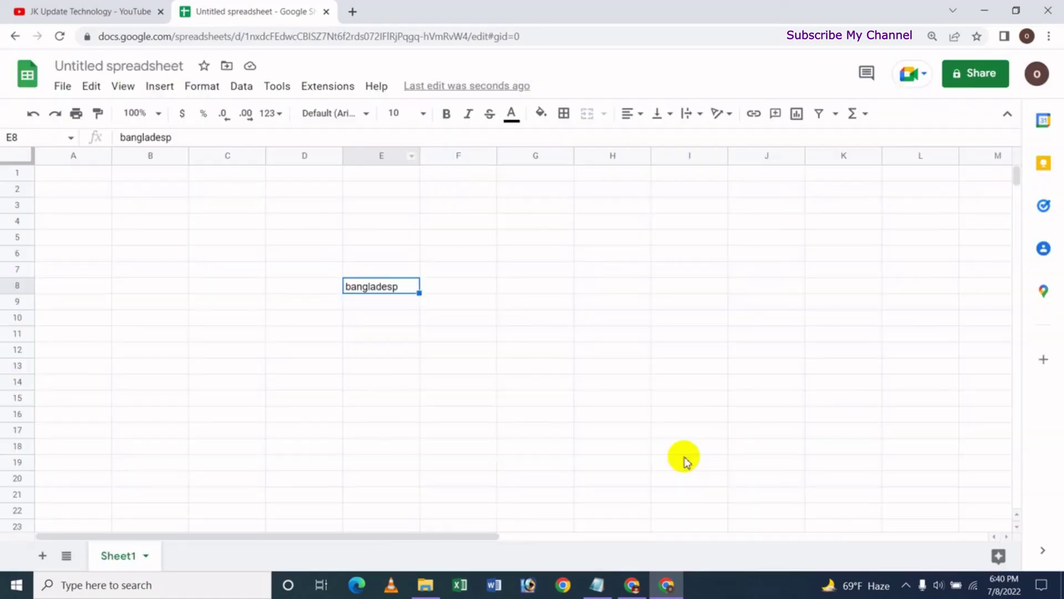
{"action": "left_click", "coordinate": [379, 320]}
{"action": "left_click", "coordinate": [380, 286]}
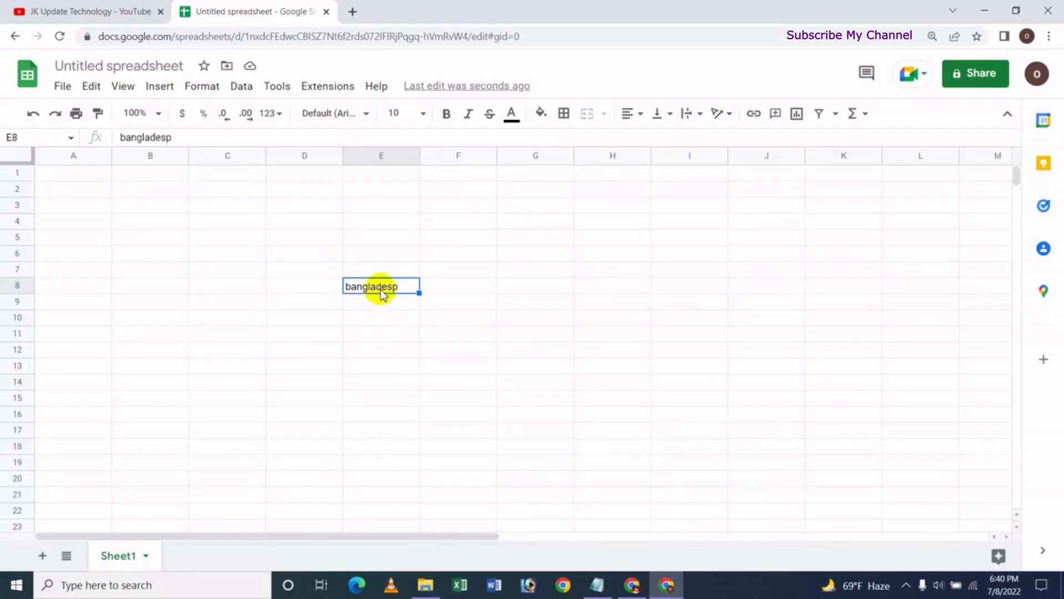
Spell-check the sheet and correct E8 from bangladesp to bangladesh
{"action": "left_click", "coordinate": [284, 90]}
{"action": "mouse_move", "coordinate": [341, 151]}
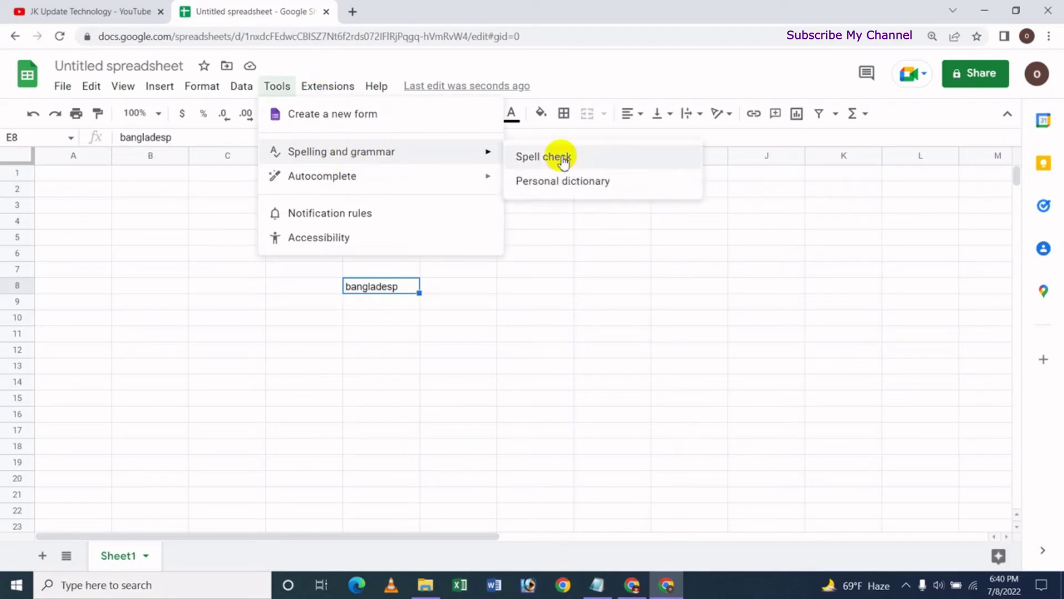
{"action": "left_click", "coordinate": [563, 158]}
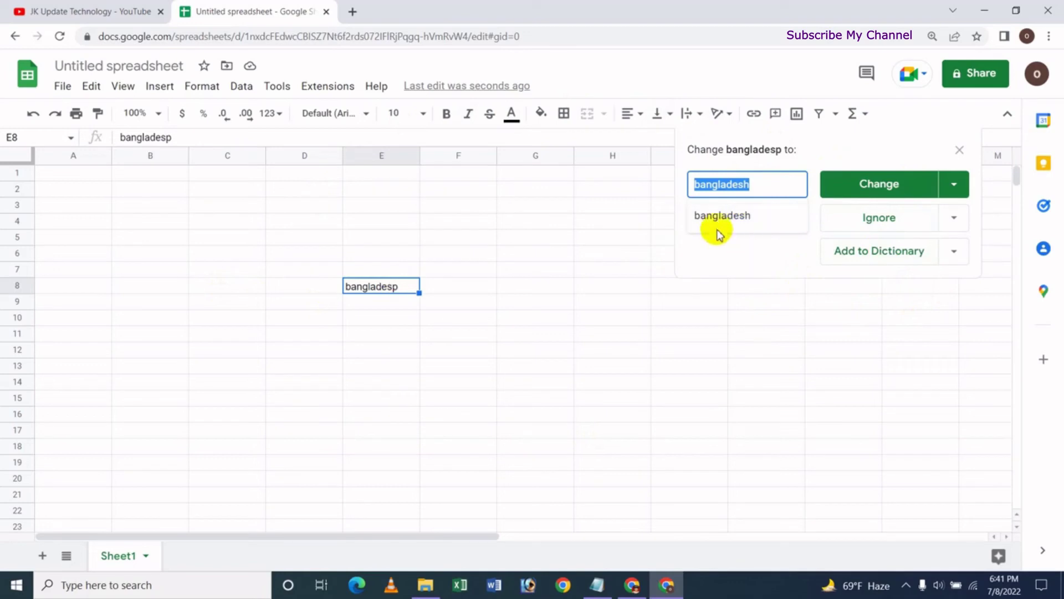
{"action": "left_click", "coordinate": [877, 188]}
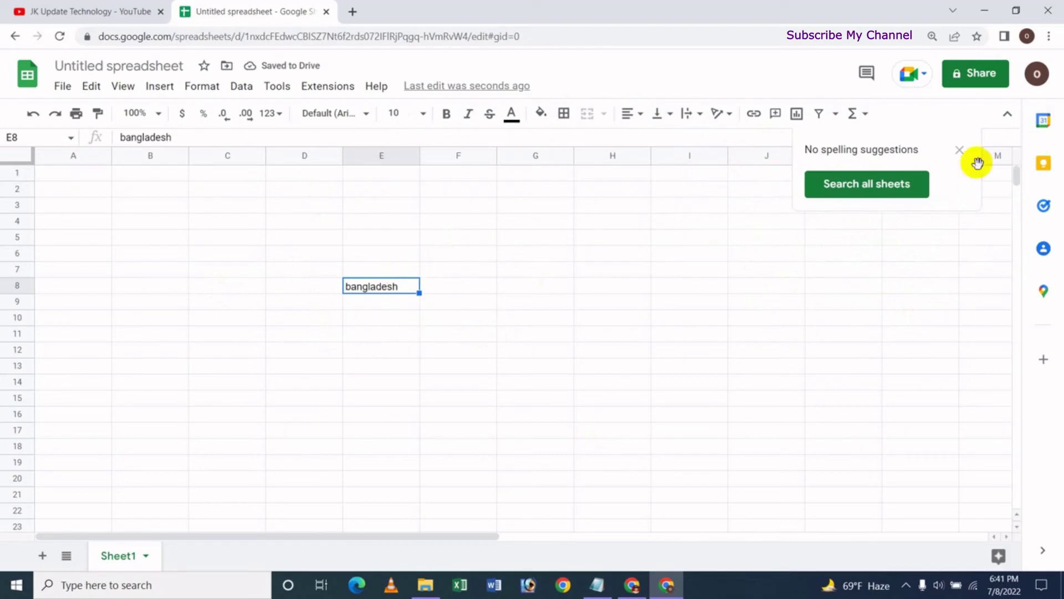
{"action": "left_click", "coordinate": [959, 150]}
Add the word important to the personal dictionary and save it
{"action": "left_click", "coordinate": [361, 309]}
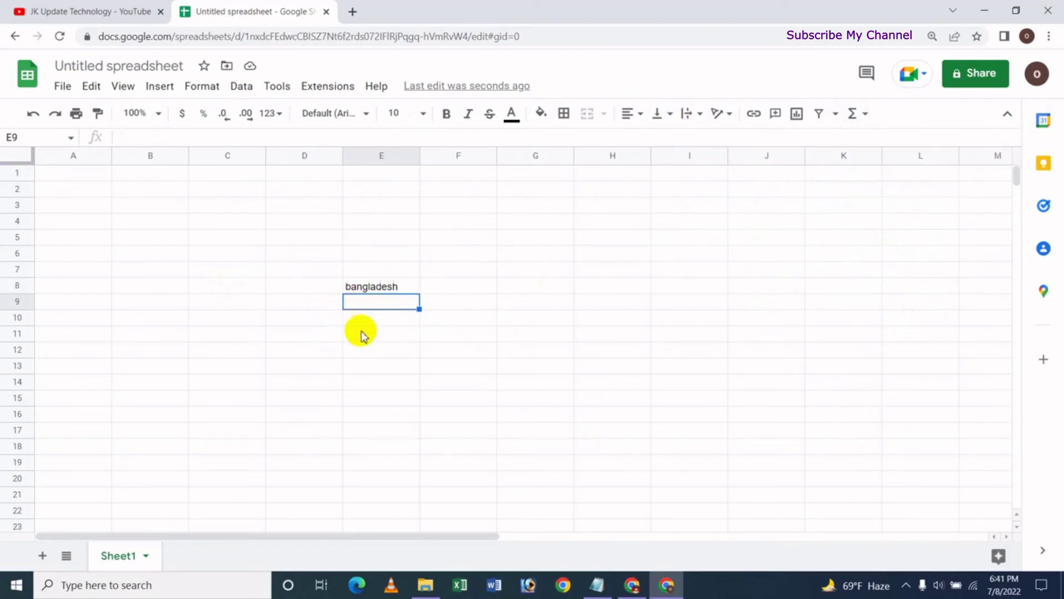
{"action": "left_click", "coordinate": [278, 87]}
{"action": "mouse_move", "coordinate": [341, 151]}
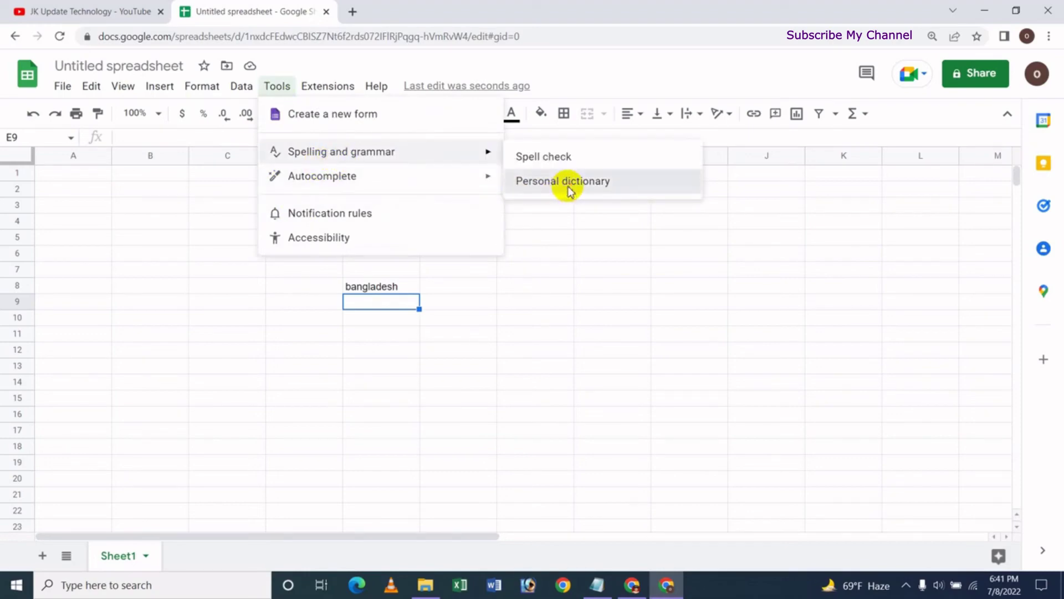
{"action": "left_click", "coordinate": [563, 188]}
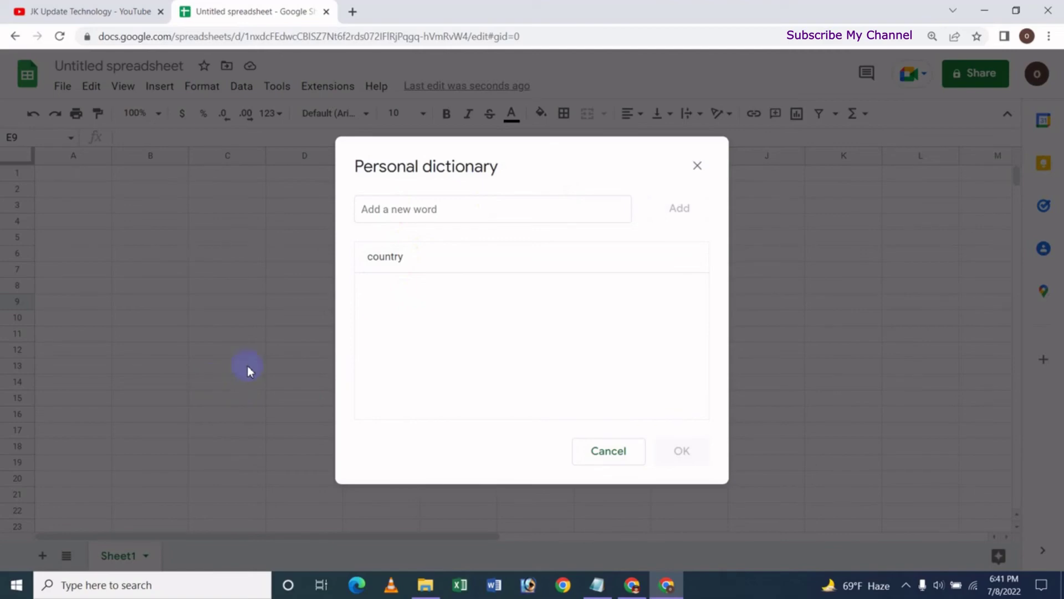
{"action": "left_click", "coordinate": [408, 209]}
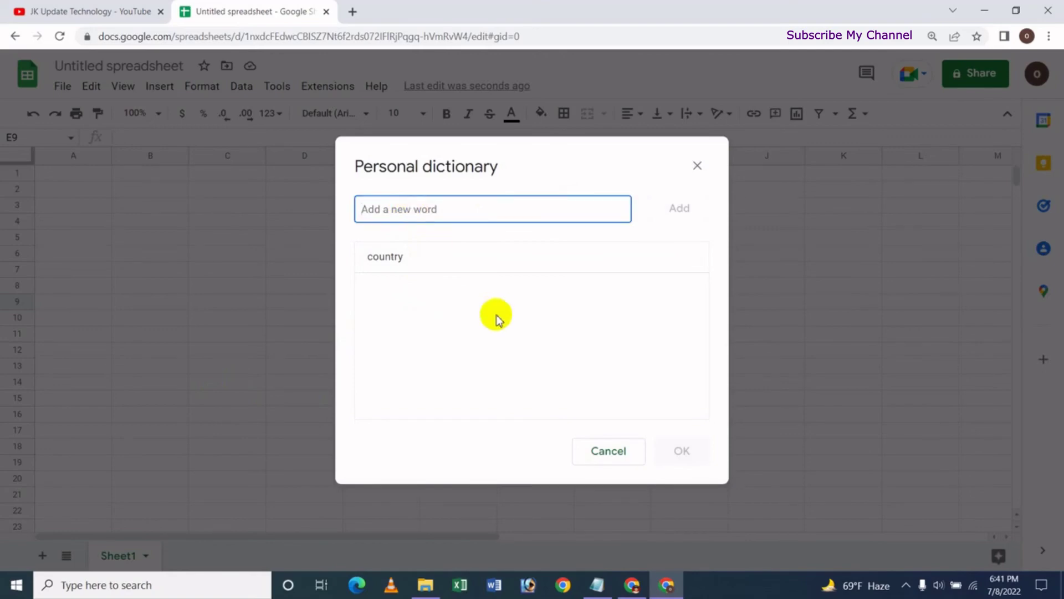
{"action": "type", "text": "important"}
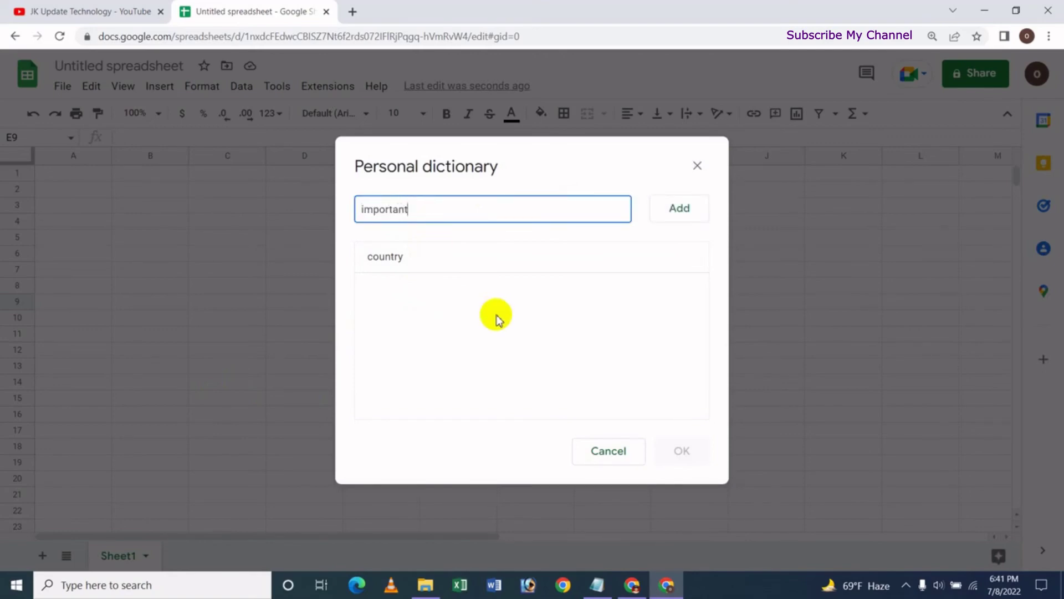
{"action": "left_click", "coordinate": [681, 209]}
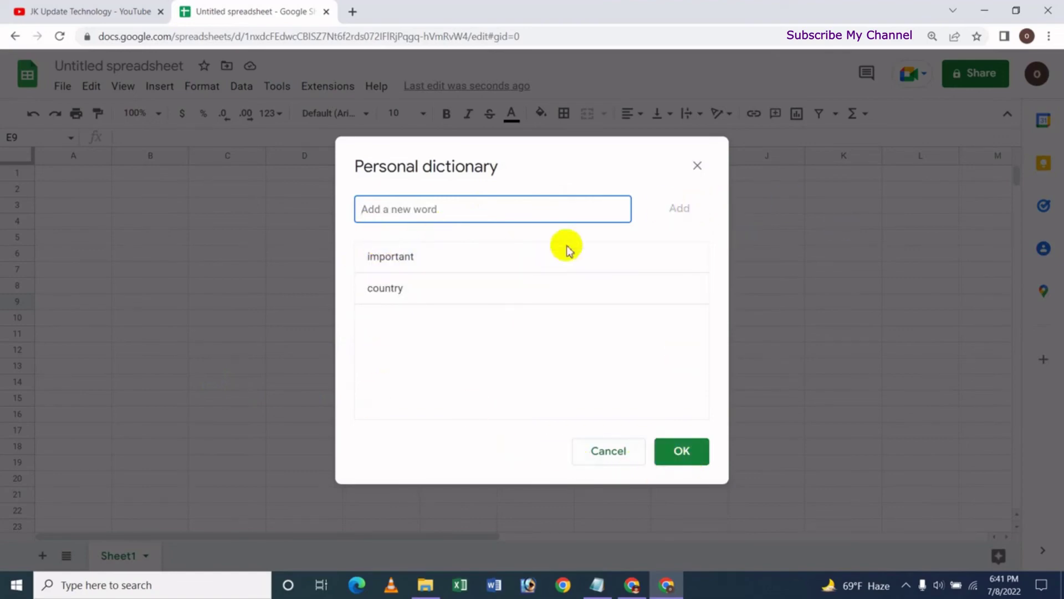
{"action": "left_click", "coordinate": [697, 460]}
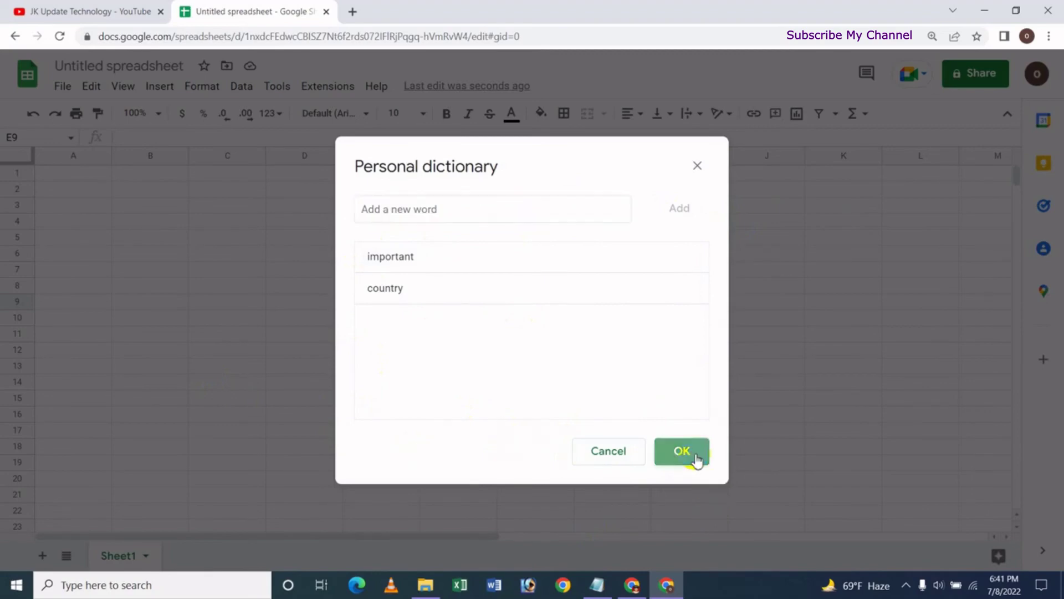
{"action": "left_click", "coordinate": [363, 348]}
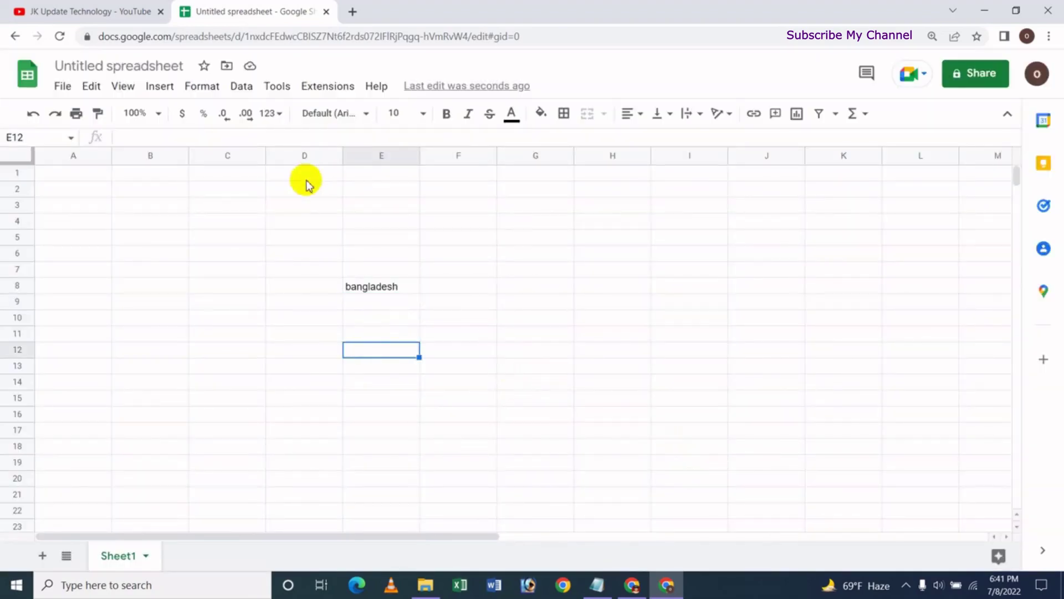
{"action": "left_click", "coordinate": [277, 87]}
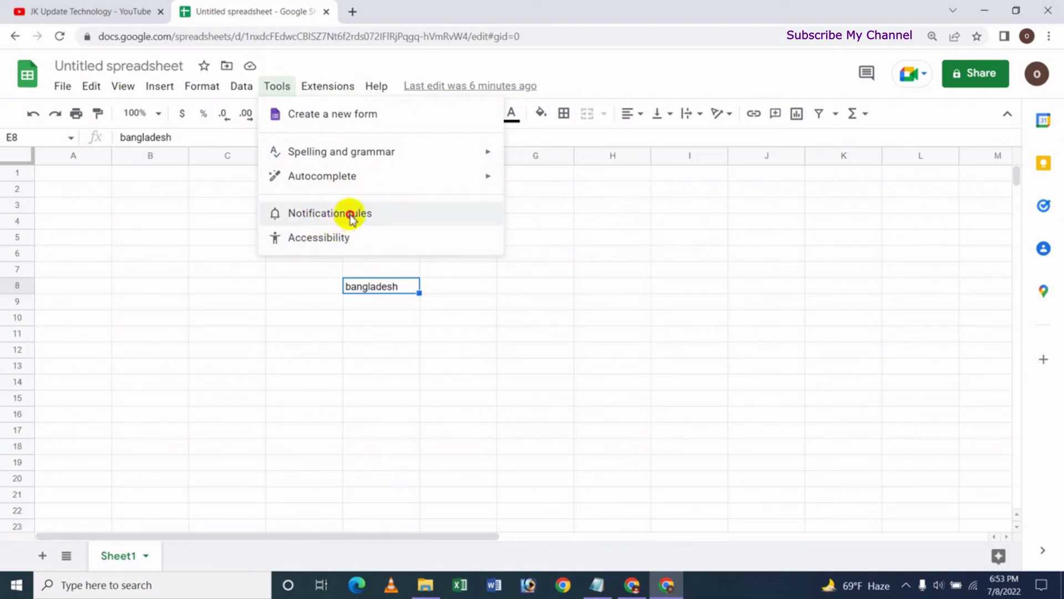
Try a notification rule for any changes with an email daily digest, then discard it
{"action": "left_click", "coordinate": [352, 220]}
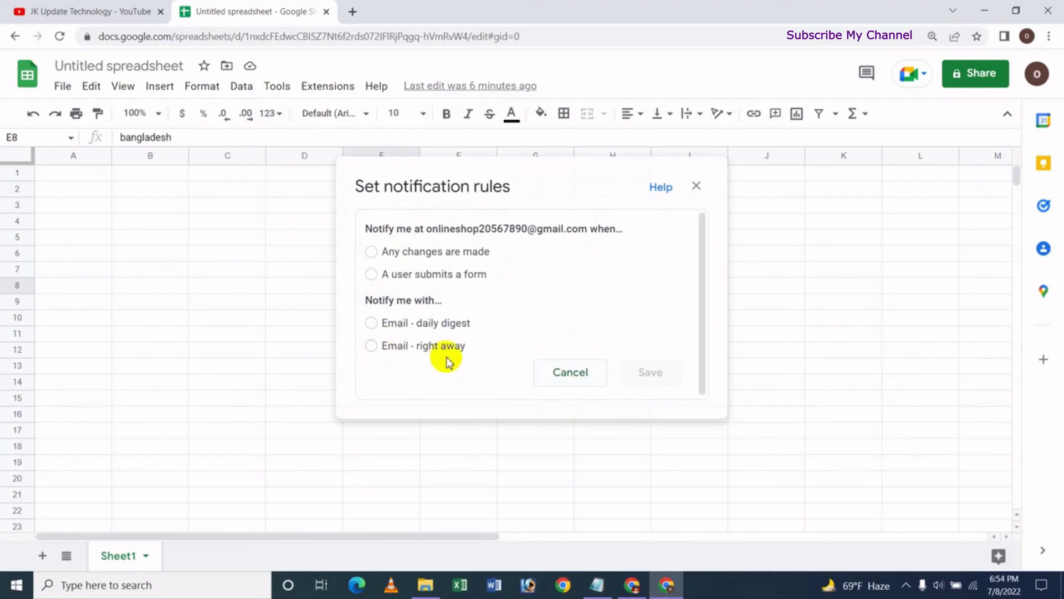
{"action": "left_click", "coordinate": [371, 252]}
{"action": "left_click", "coordinate": [370, 323]}
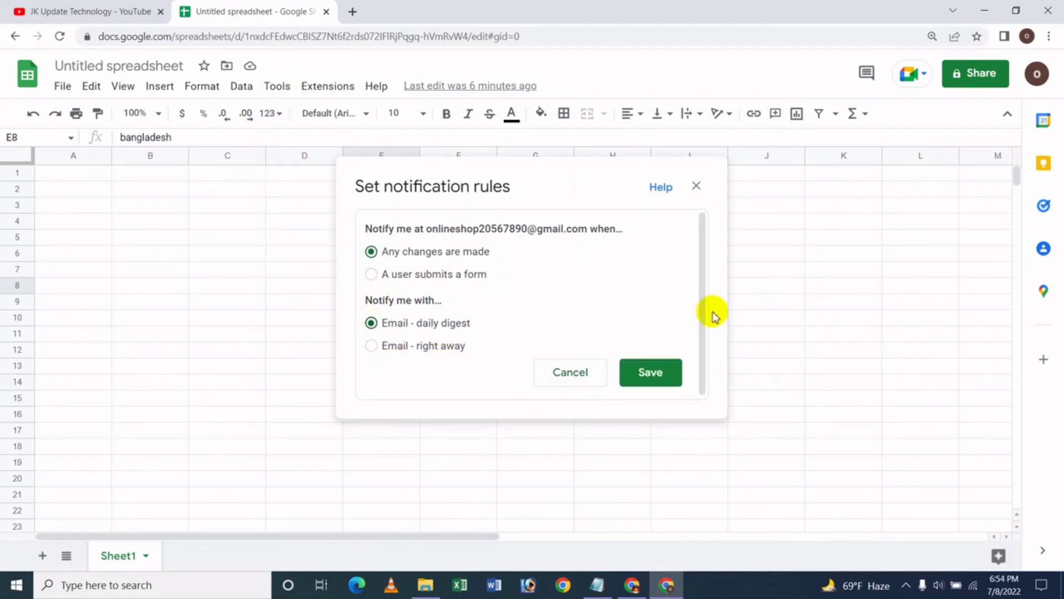
{"action": "left_click", "coordinate": [659, 383]}
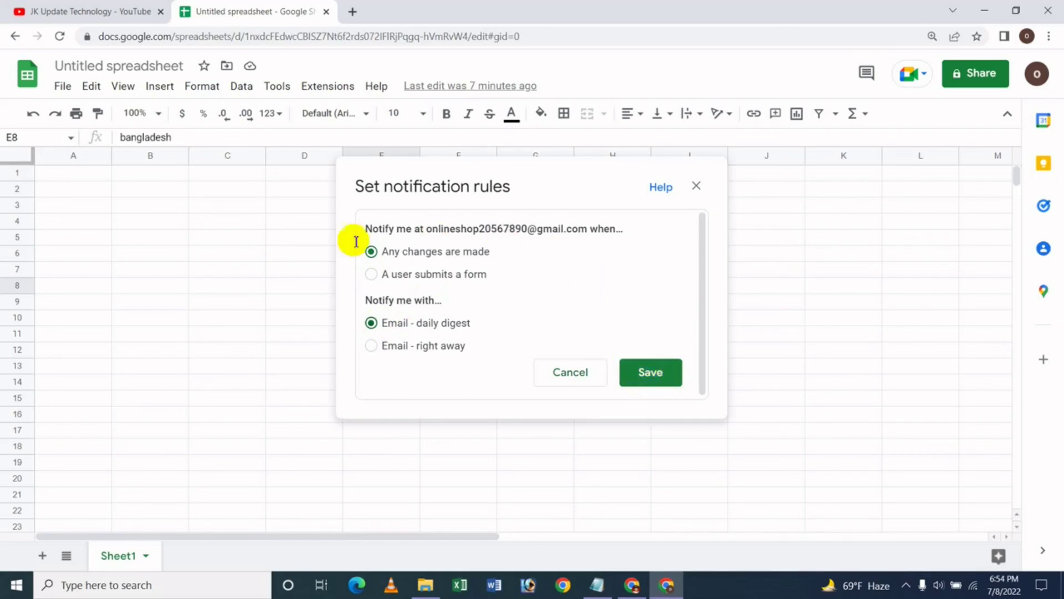
{"action": "left_click", "coordinate": [673, 382]}
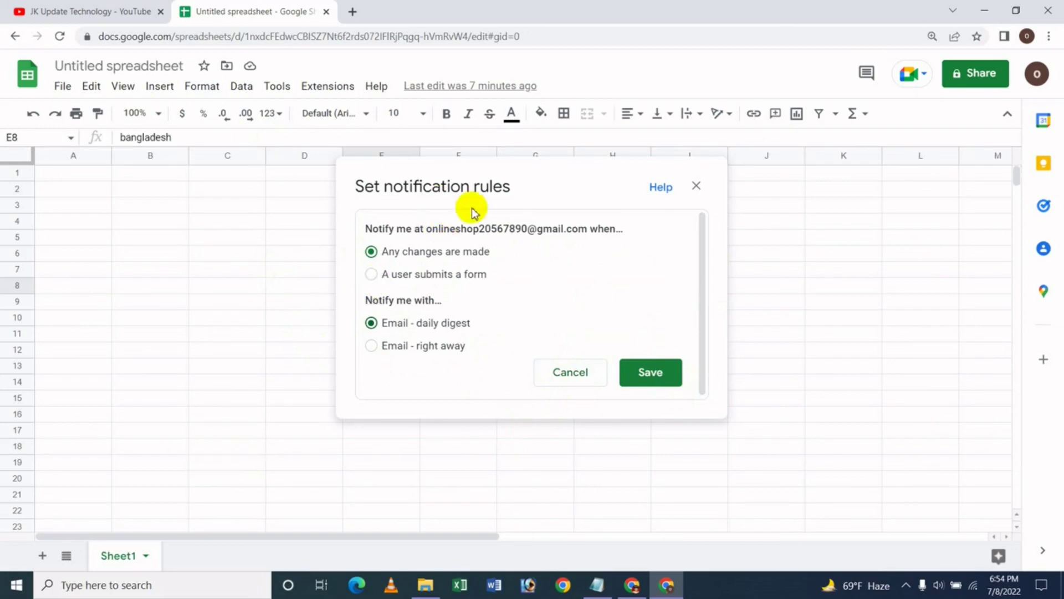
{"action": "left_click", "coordinate": [557, 379]}
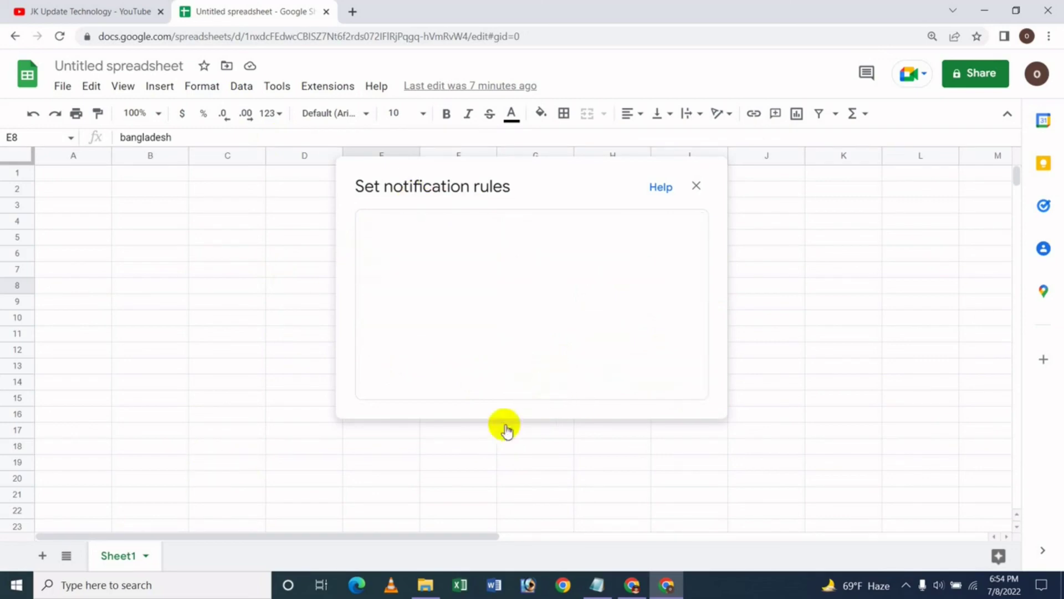
{"action": "left_click", "coordinate": [696, 186]}
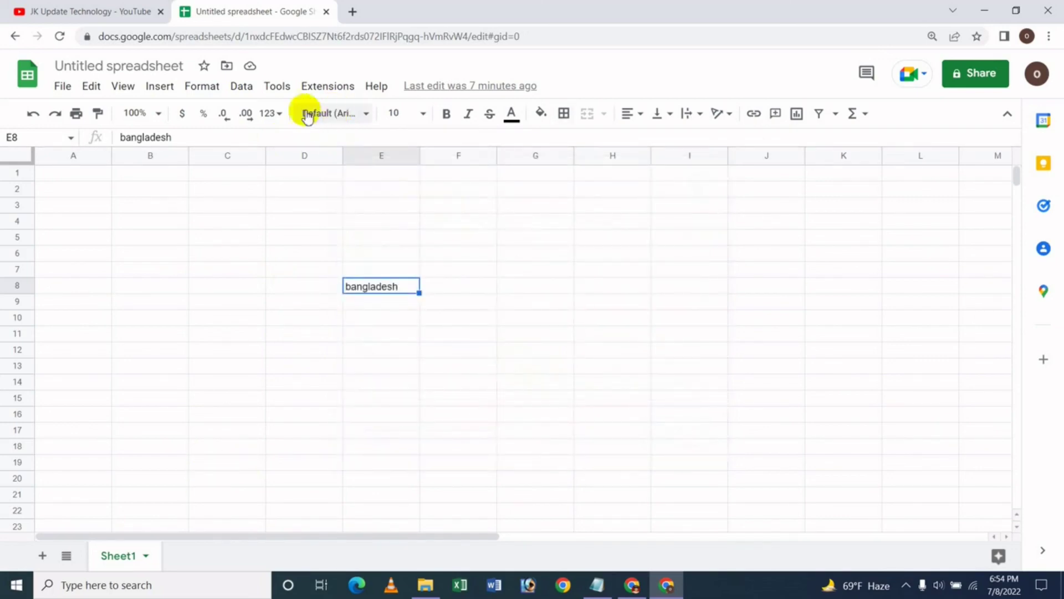
Turn on screen reader support in the Accessibility settings
{"action": "left_click", "coordinate": [280, 89]}
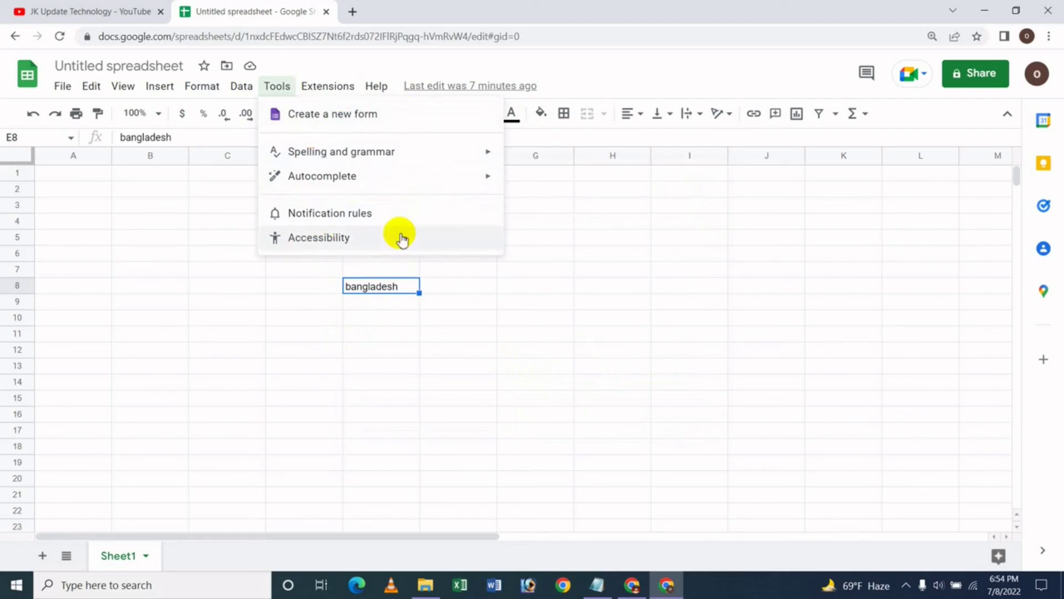
{"action": "left_click", "coordinate": [329, 239]}
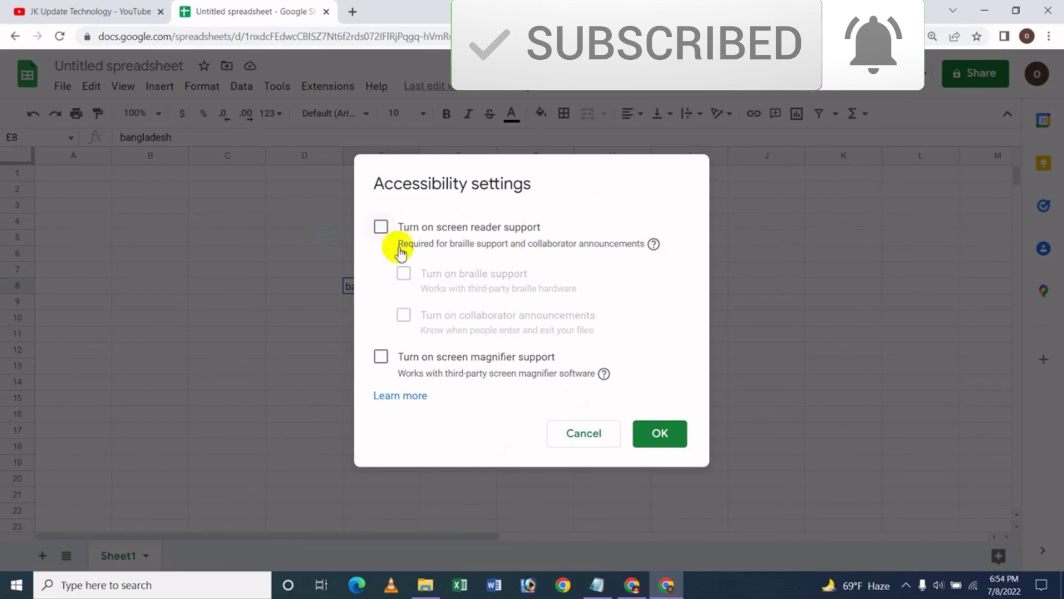
{"action": "left_click", "coordinate": [381, 227]}
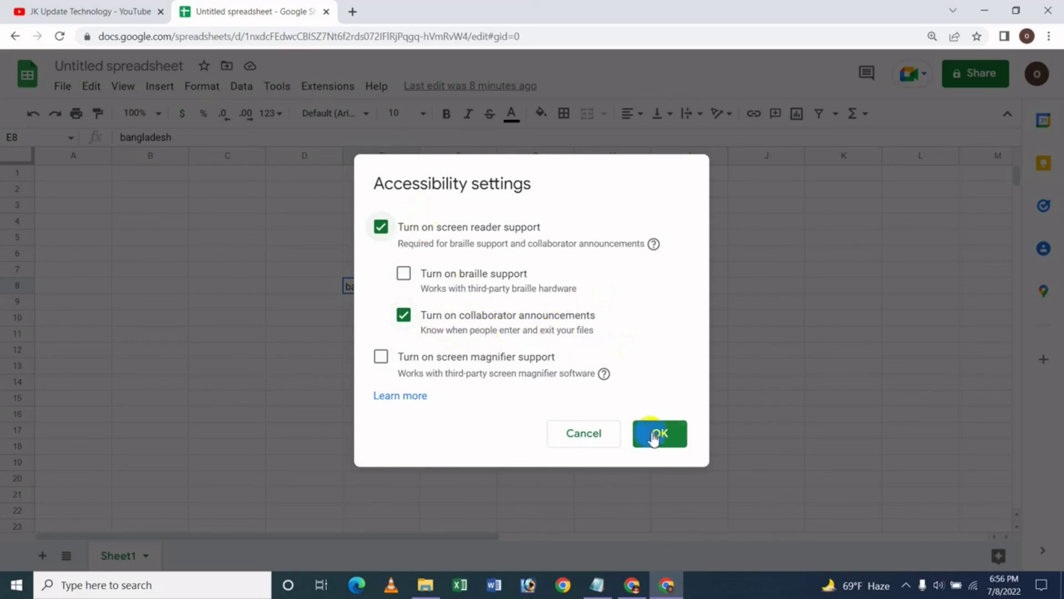
{"action": "left_click", "coordinate": [669, 438]}
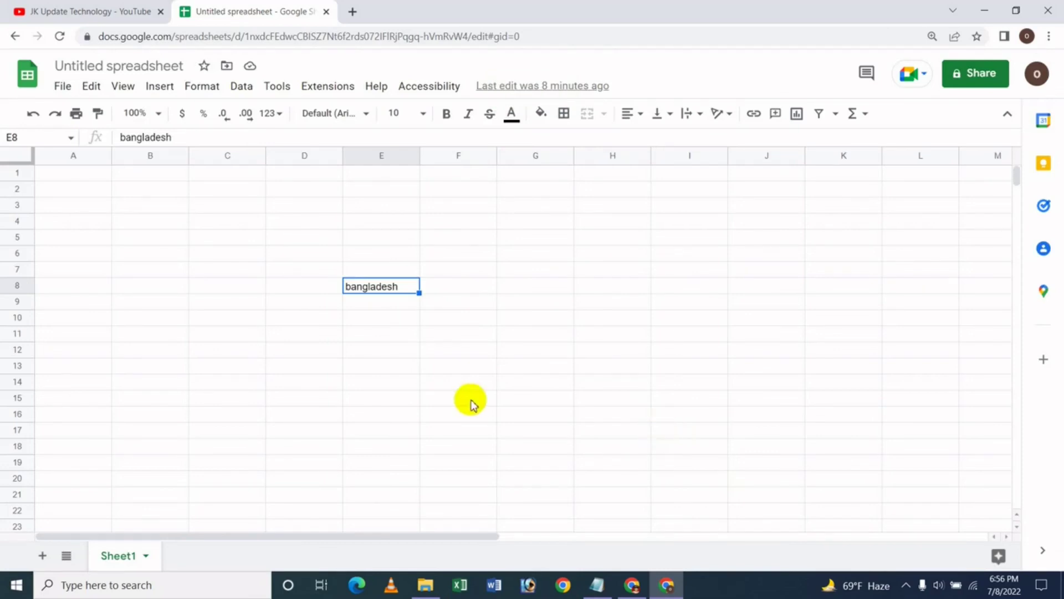
Turn screen reader support back off in the Accessibility settings
{"action": "left_click", "coordinate": [434, 92]}
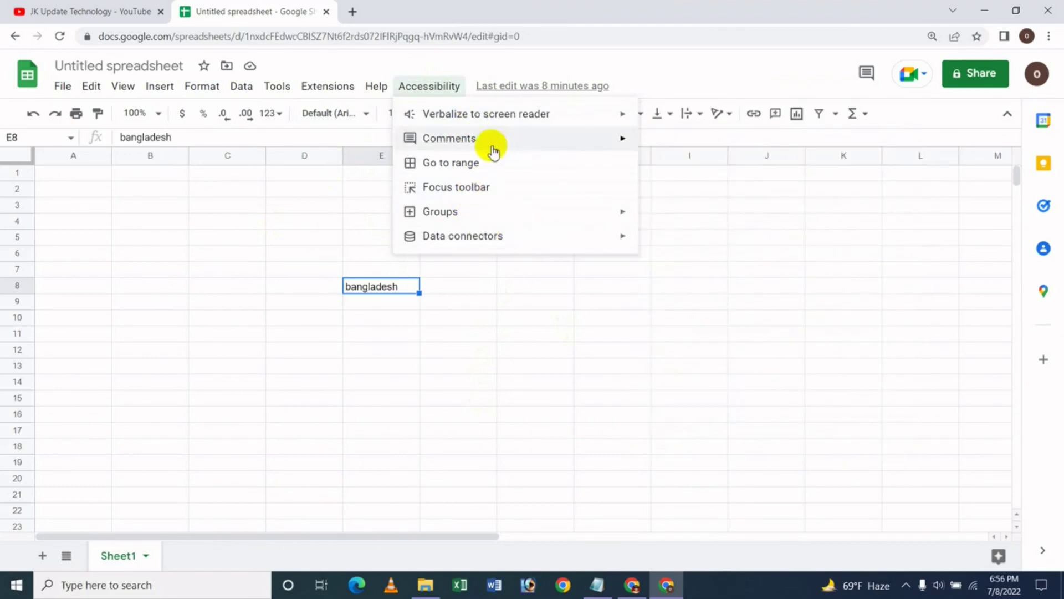
{"action": "left_click", "coordinate": [315, 335]}
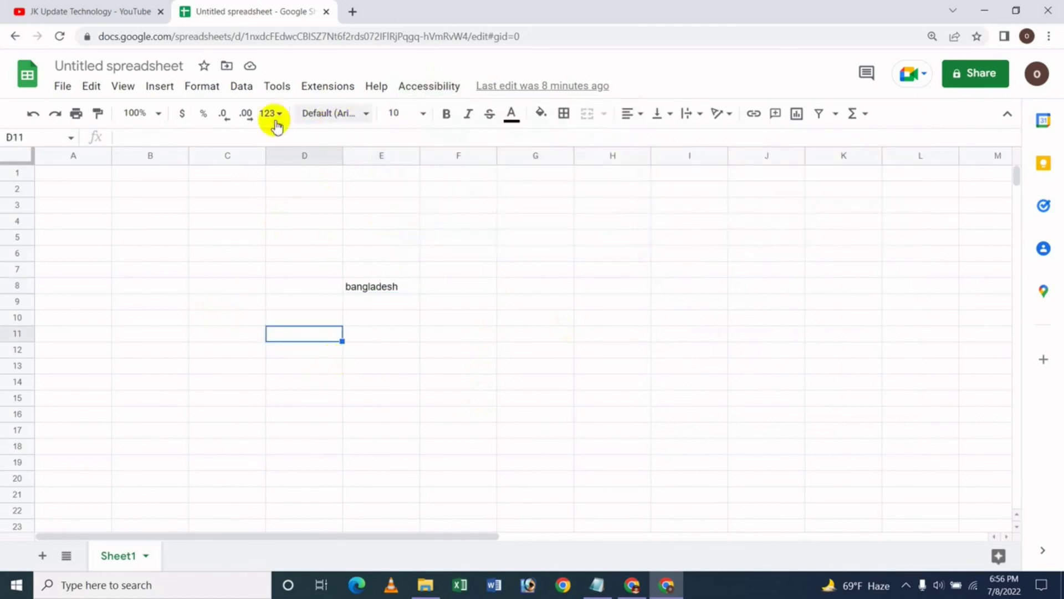
{"action": "left_click", "coordinate": [277, 87]}
{"action": "left_click", "coordinate": [310, 238]}
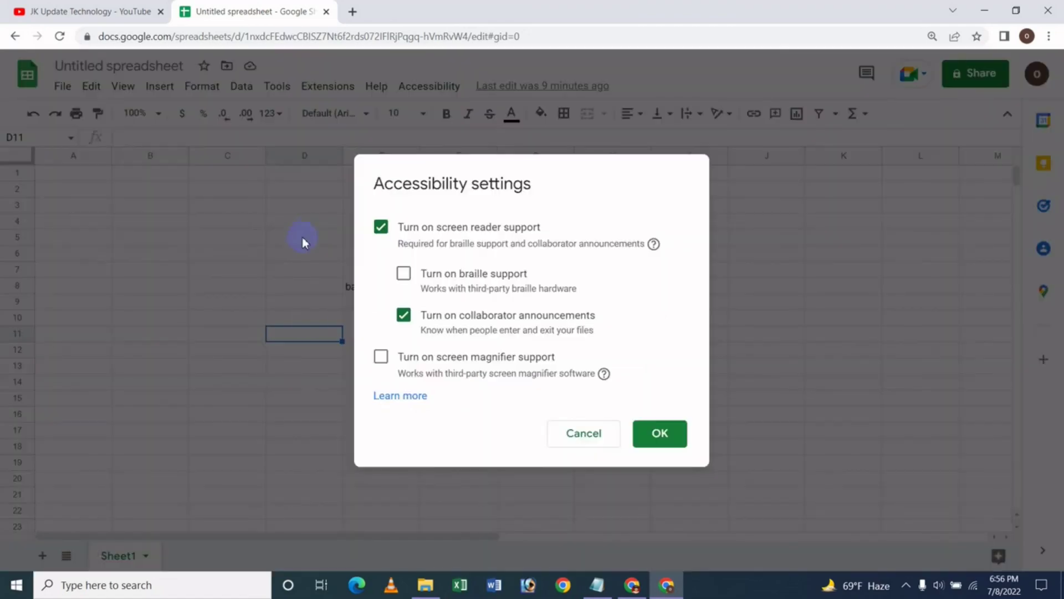
{"action": "left_click", "coordinate": [380, 228]}
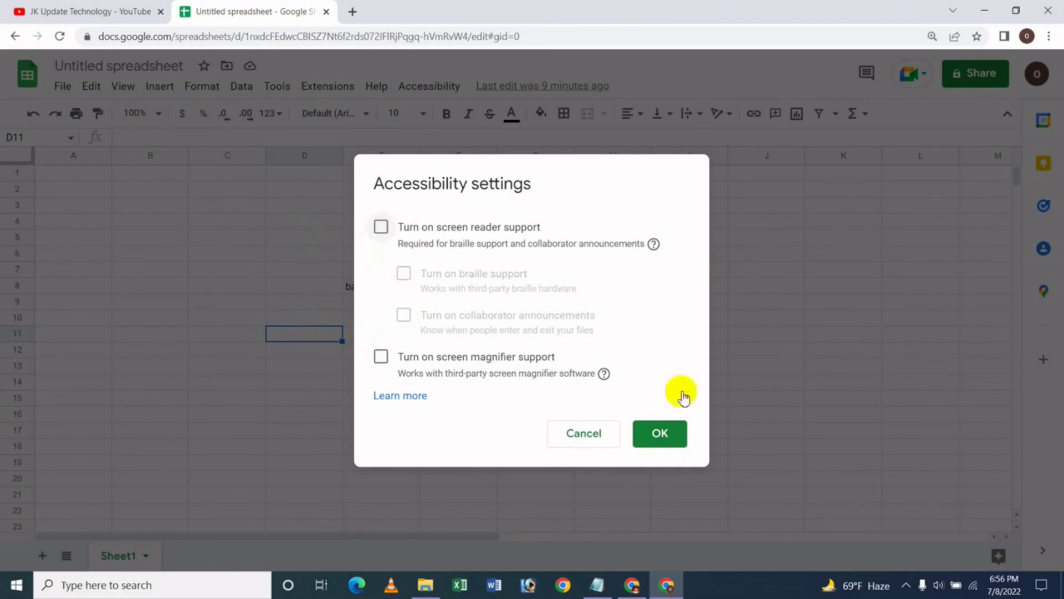
{"action": "left_click", "coordinate": [660, 435]}
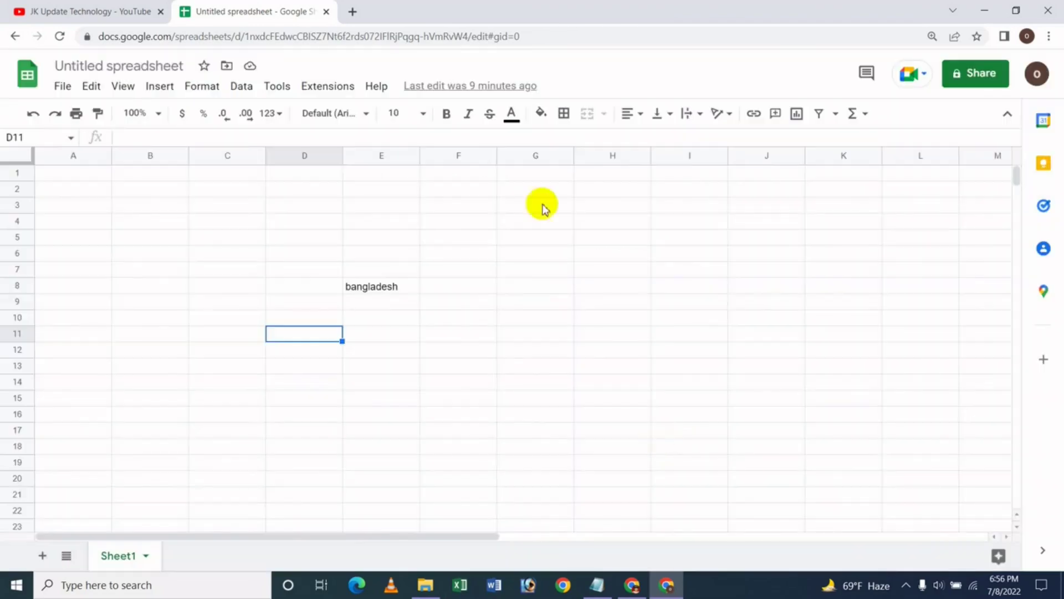
Toggle screen magnifier support on and off, then cancel the Accessibility dialog
{"action": "left_click", "coordinate": [277, 88]}
{"action": "left_click", "coordinate": [316, 244]}
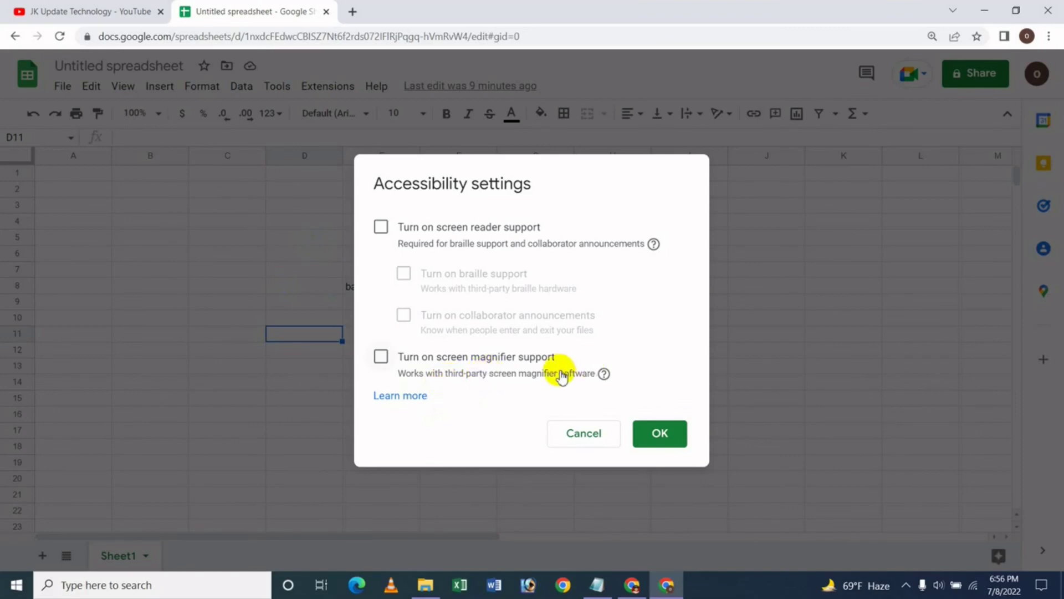
{"action": "left_click", "coordinate": [381, 356]}
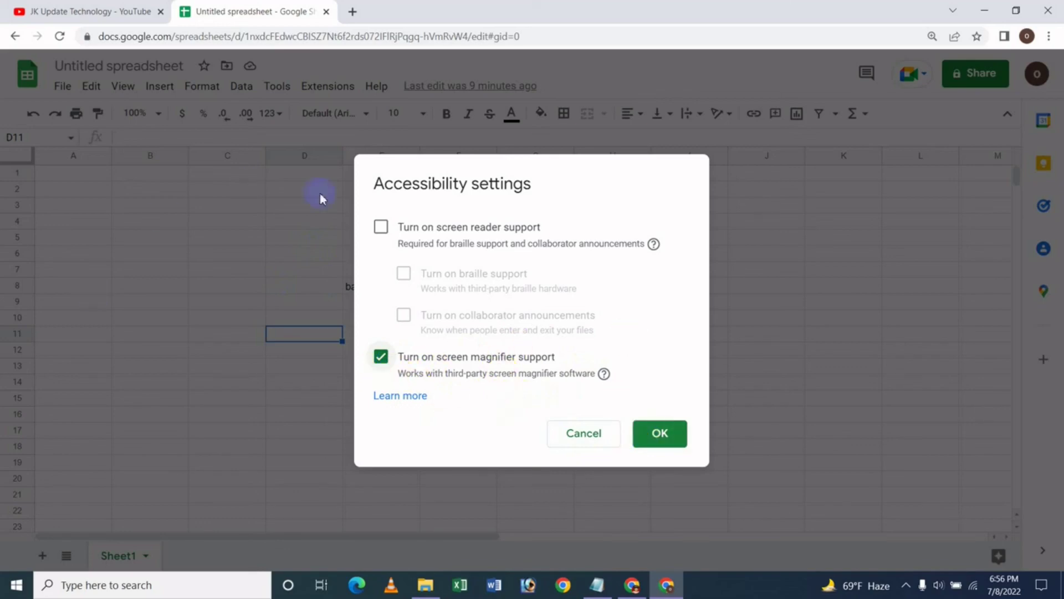
{"action": "left_click", "coordinate": [382, 357]}
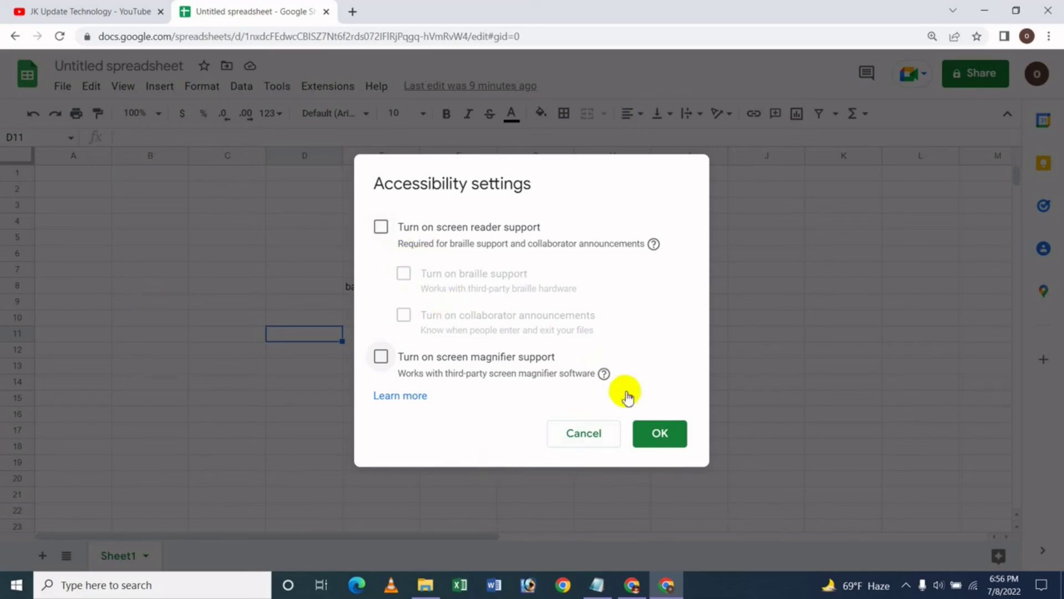
{"action": "left_click", "coordinate": [579, 434]}
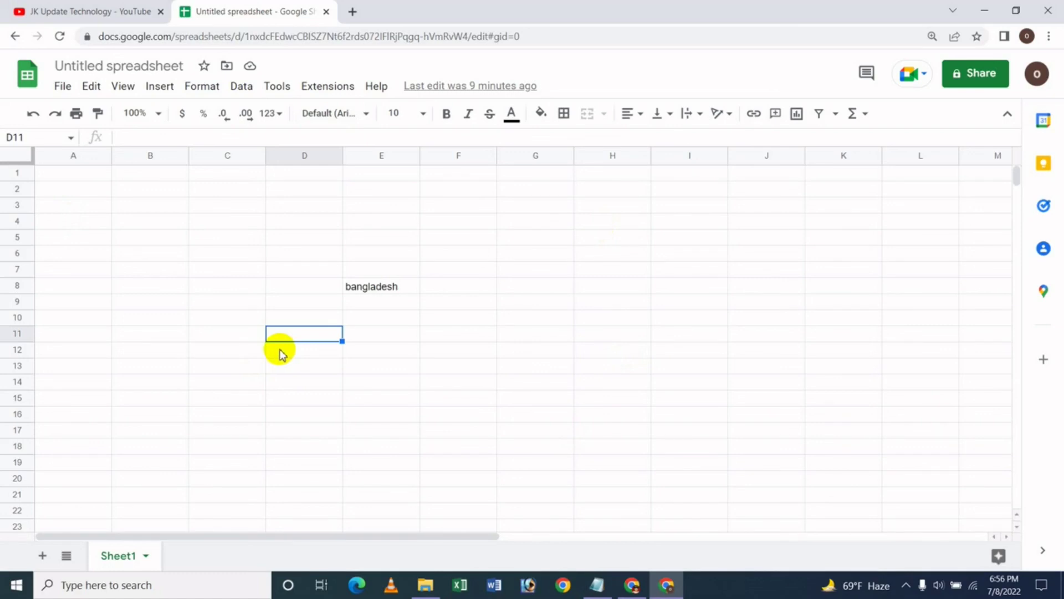
{"action": "left_click", "coordinate": [504, 335]}
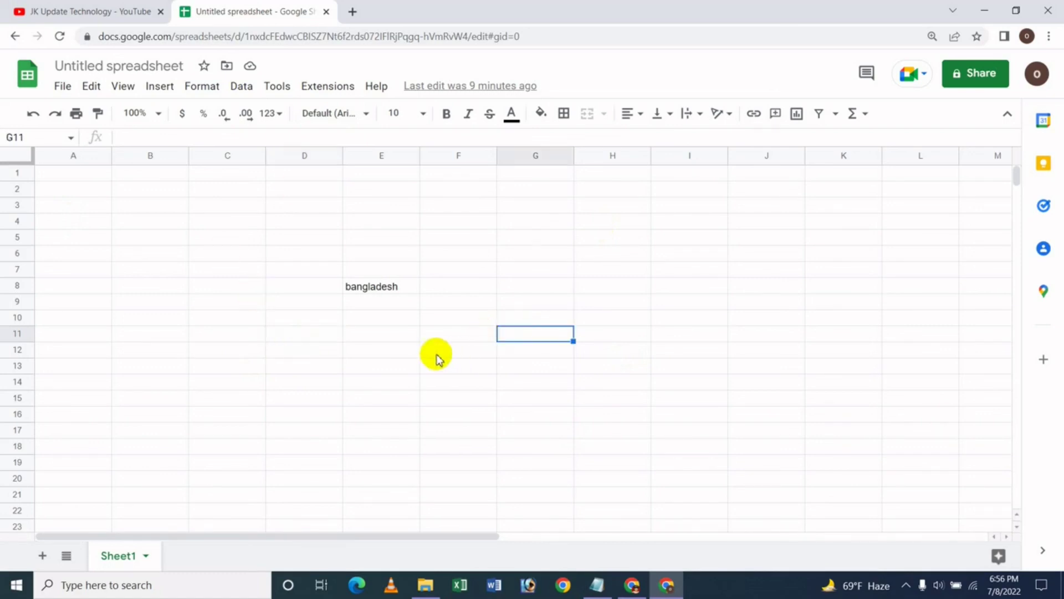
{"action": "left_click", "coordinate": [280, 95]}
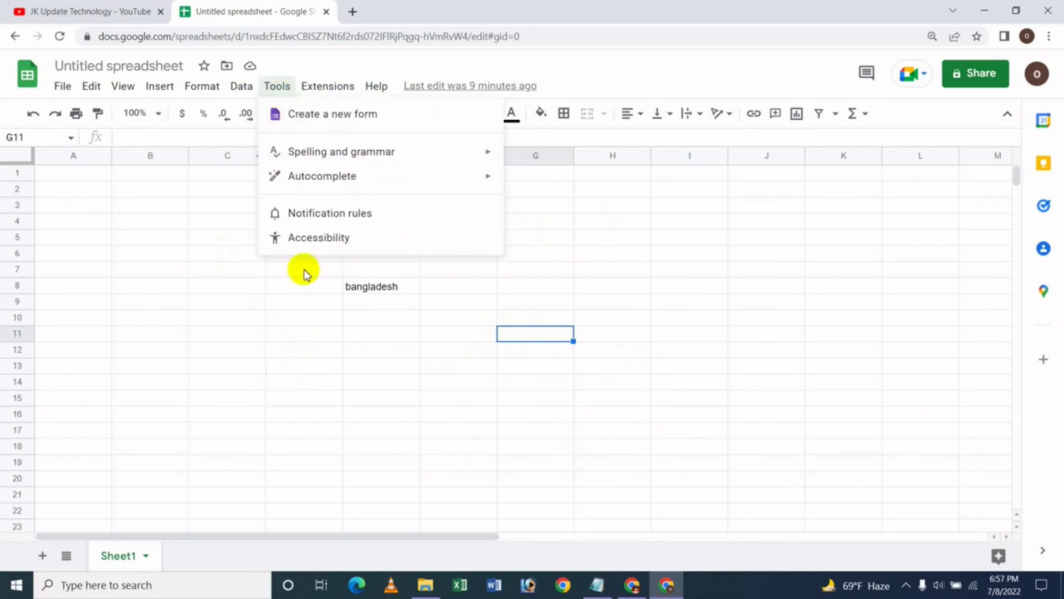
{"action": "left_click_drag", "start_coordinate": [296, 364], "coordinate": [304, 351]}
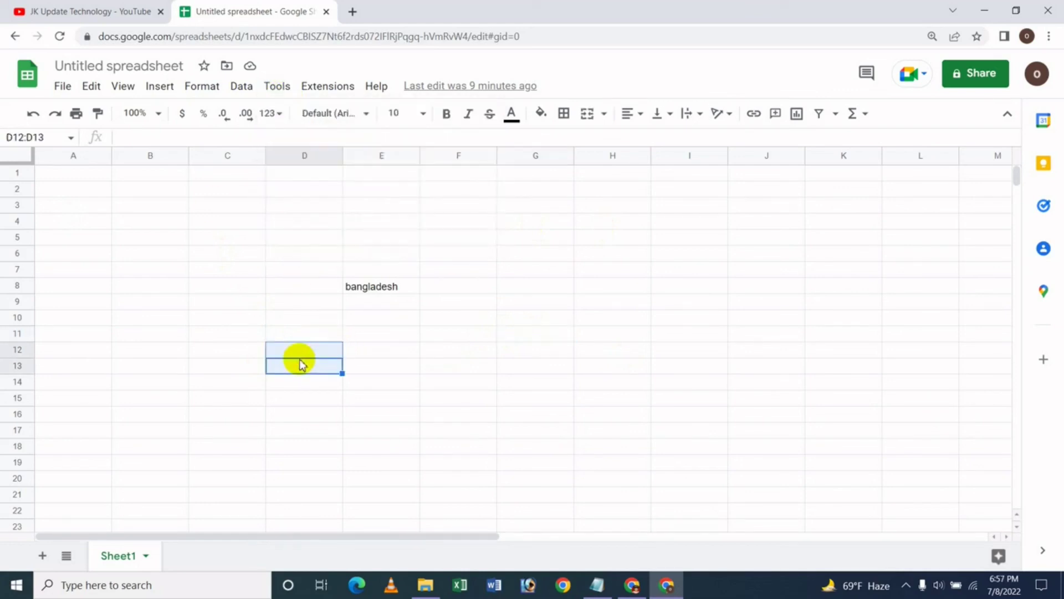
{"action": "left_click", "coordinate": [205, 306]}
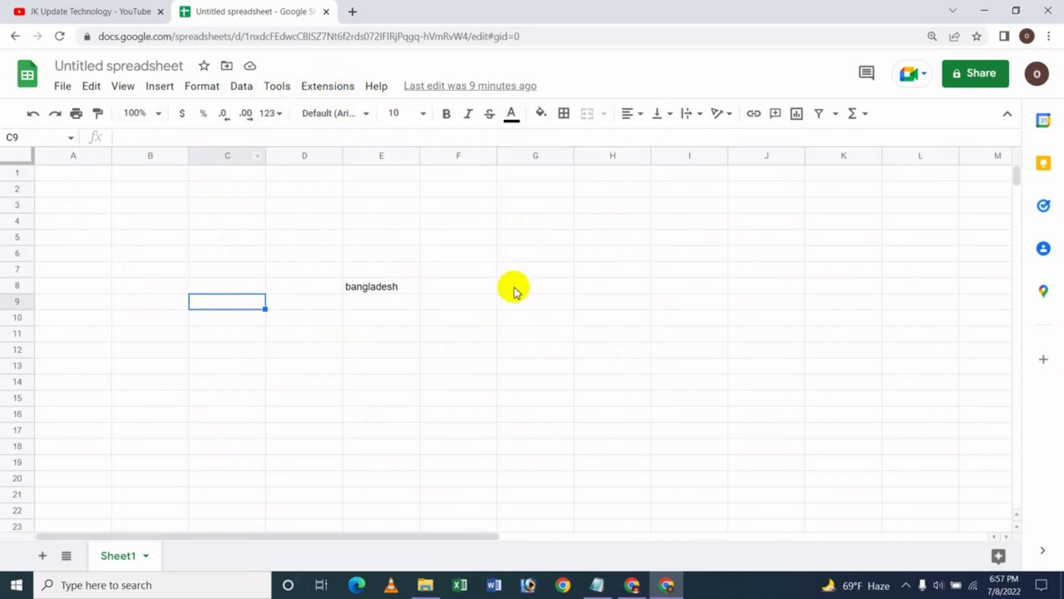
{"action": "left_click", "coordinate": [548, 335]}
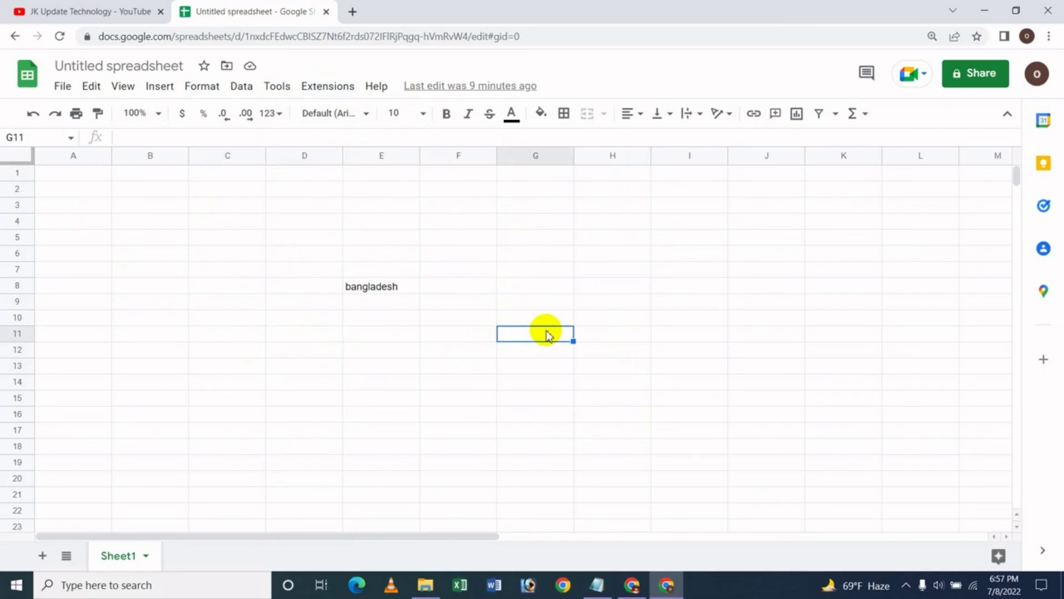
Switch to the JK Update Technology YouTube videos tab
{"action": "left_click", "coordinate": [104, 11]}
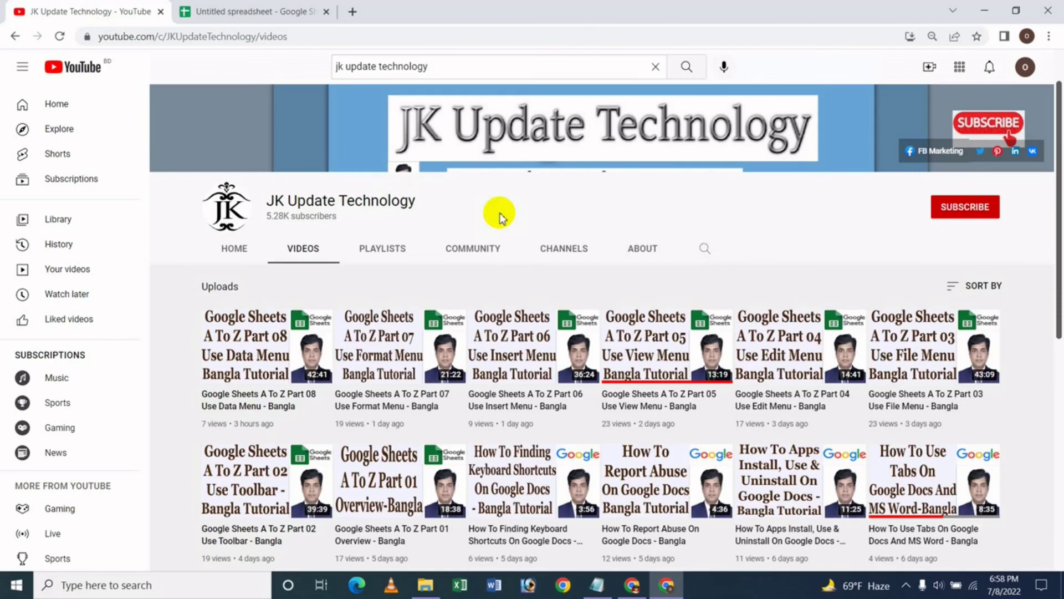